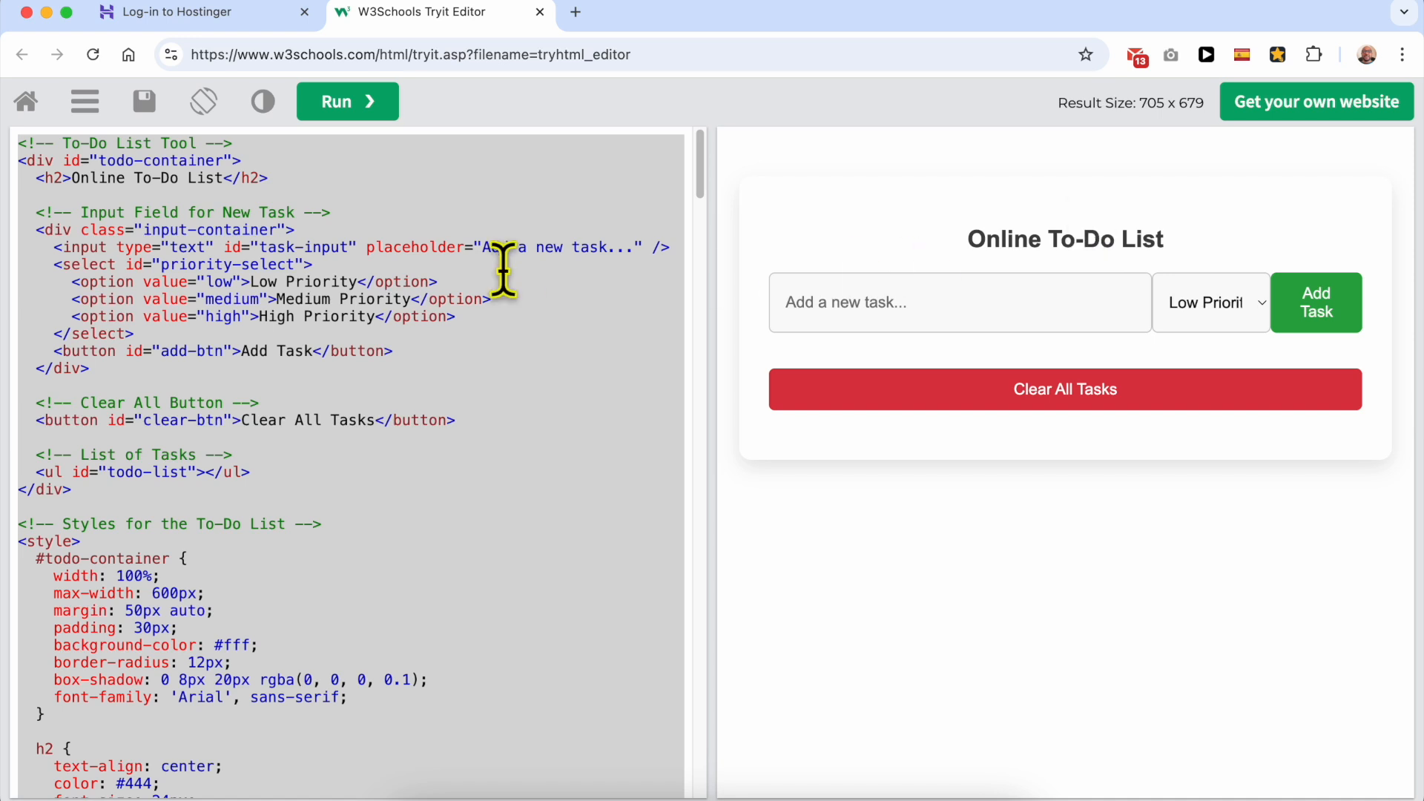
# Step: Add the task "buy 1 kg orange" with Medium Priority to the previewed to-do list
pyautogui.click(875, 306)
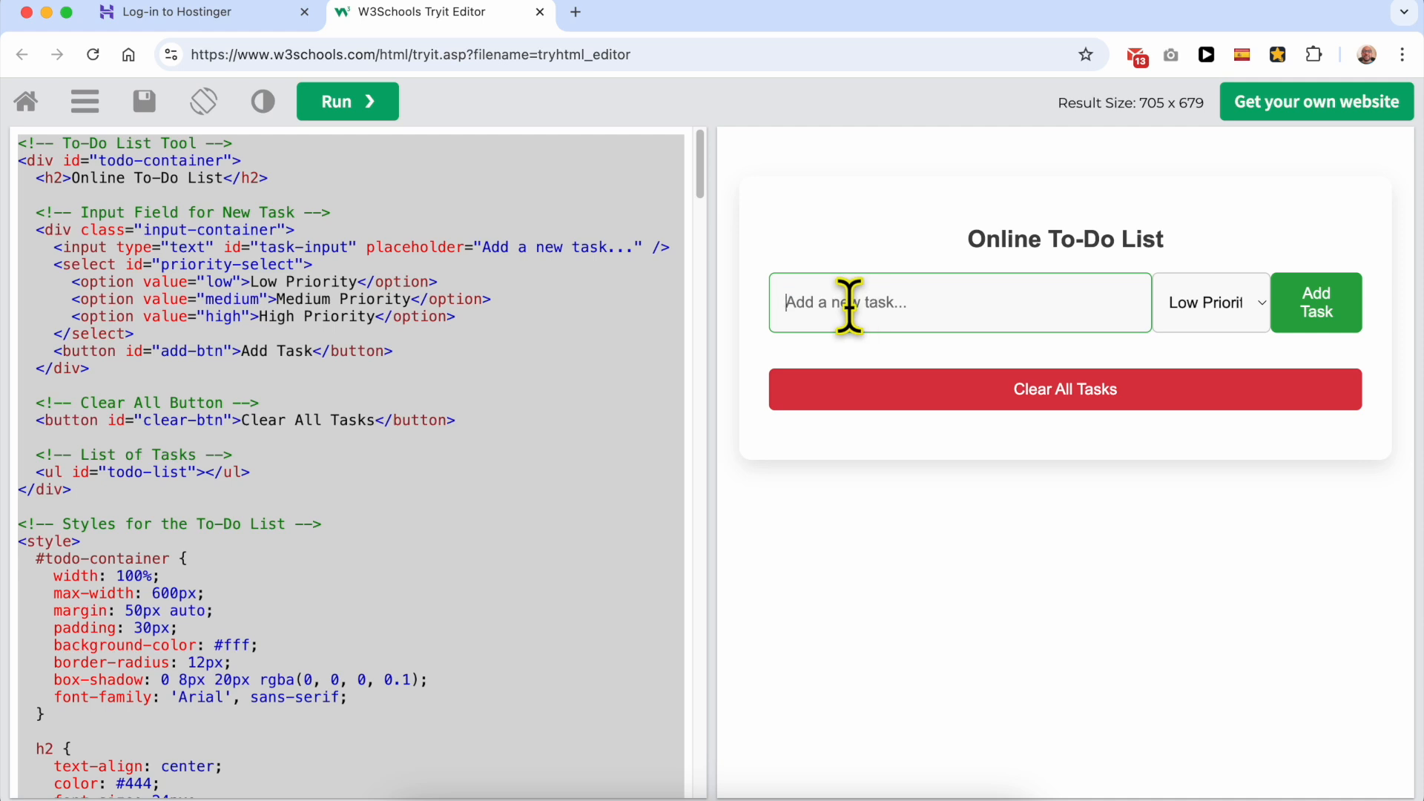
pyautogui.write('buy 1 kg orange')
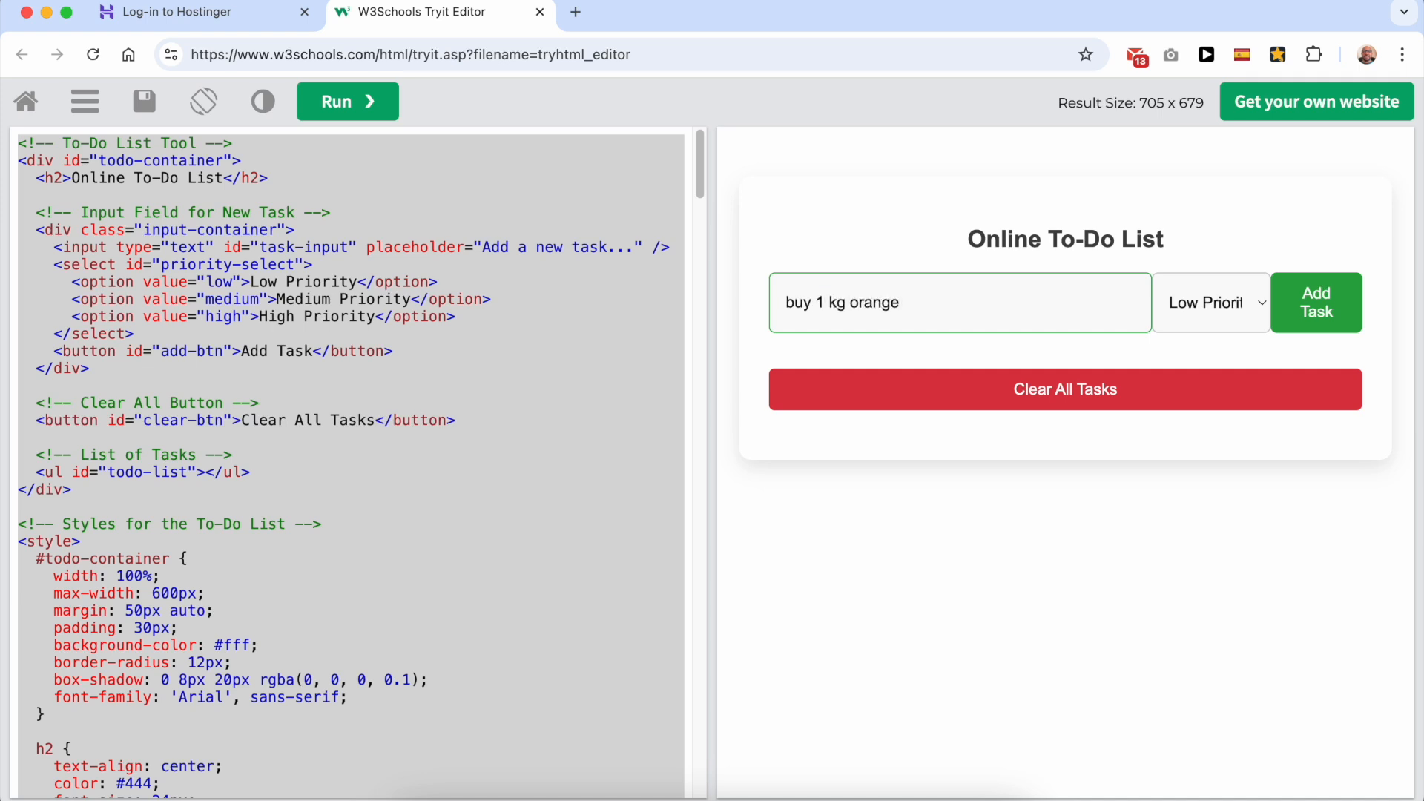
pyautogui.click(1231, 326)
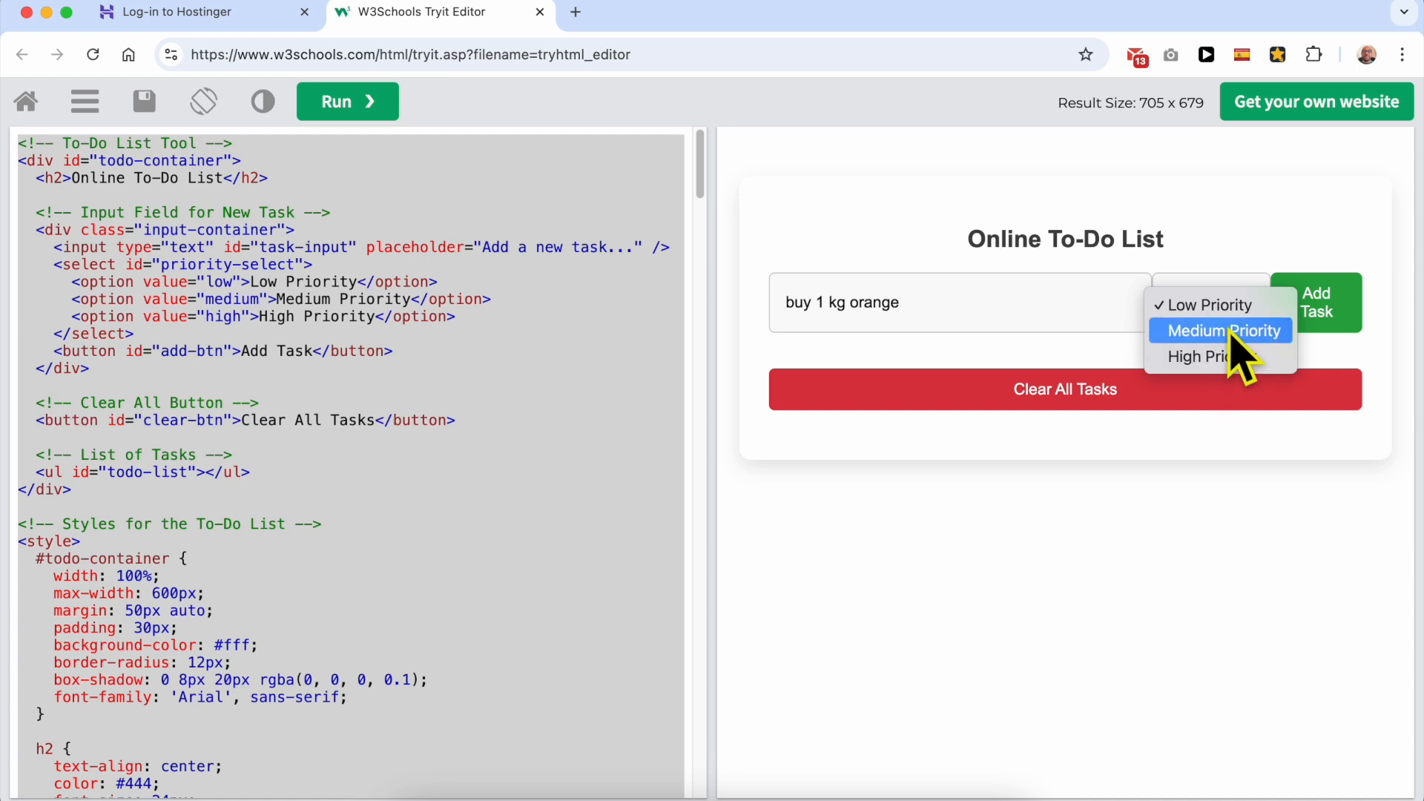
pyautogui.click(1233, 335)
pyautogui.click(1315, 317)
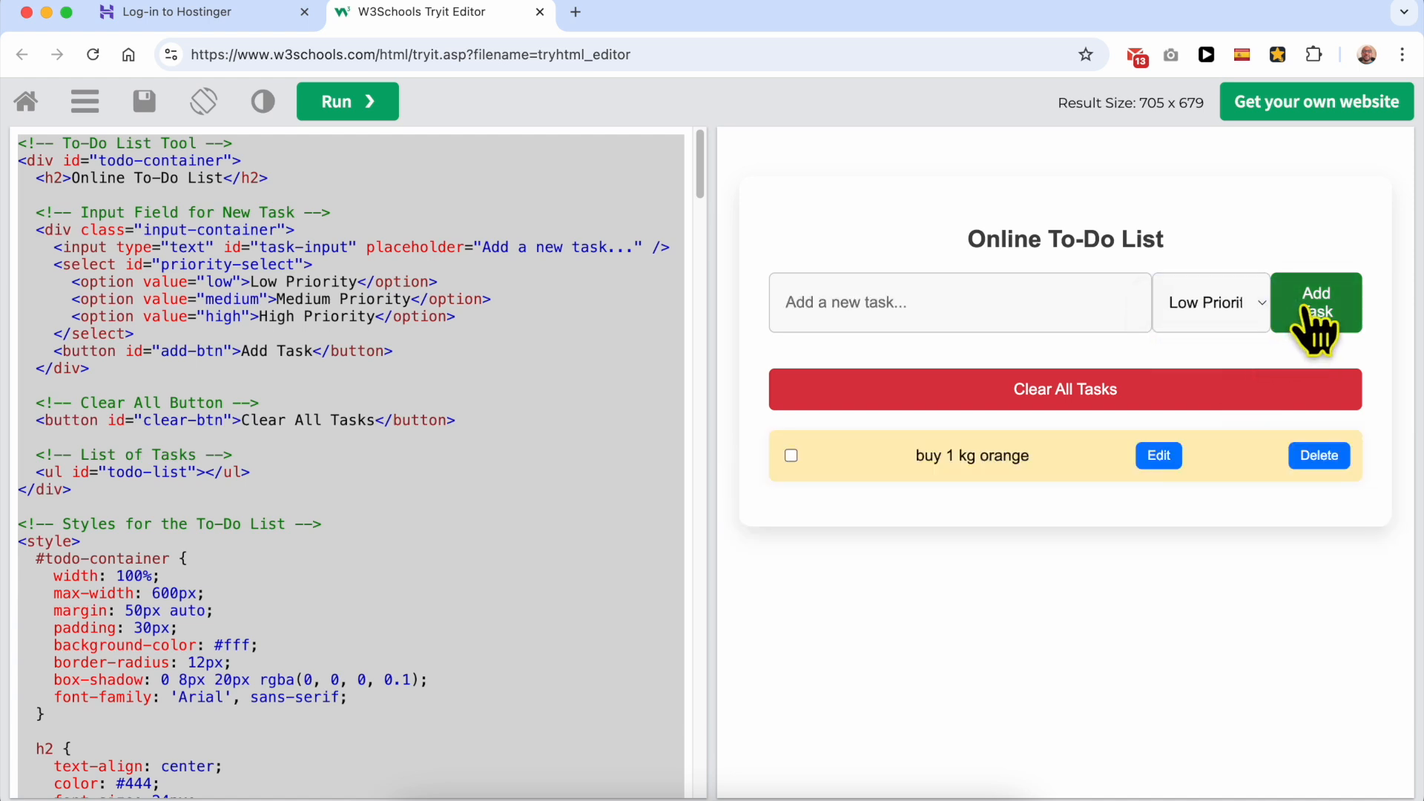
# Step: Add the task "go to the dentist" with High Priority to the to-do list
pyautogui.click(944, 310)
pyautogui.write('buy')
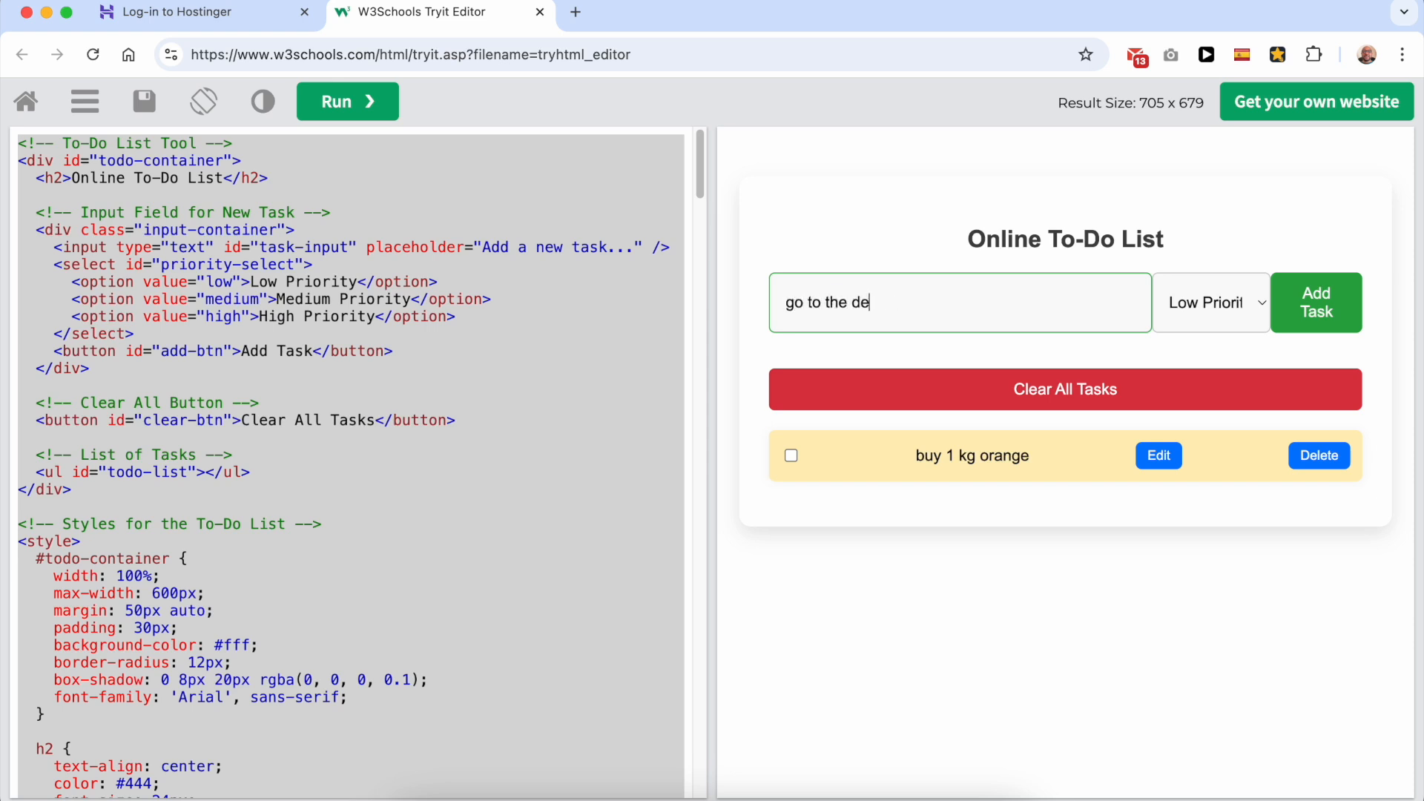
pyautogui.click(1185, 318)
pyautogui.click(1161, 357)
pyautogui.click(1307, 319)
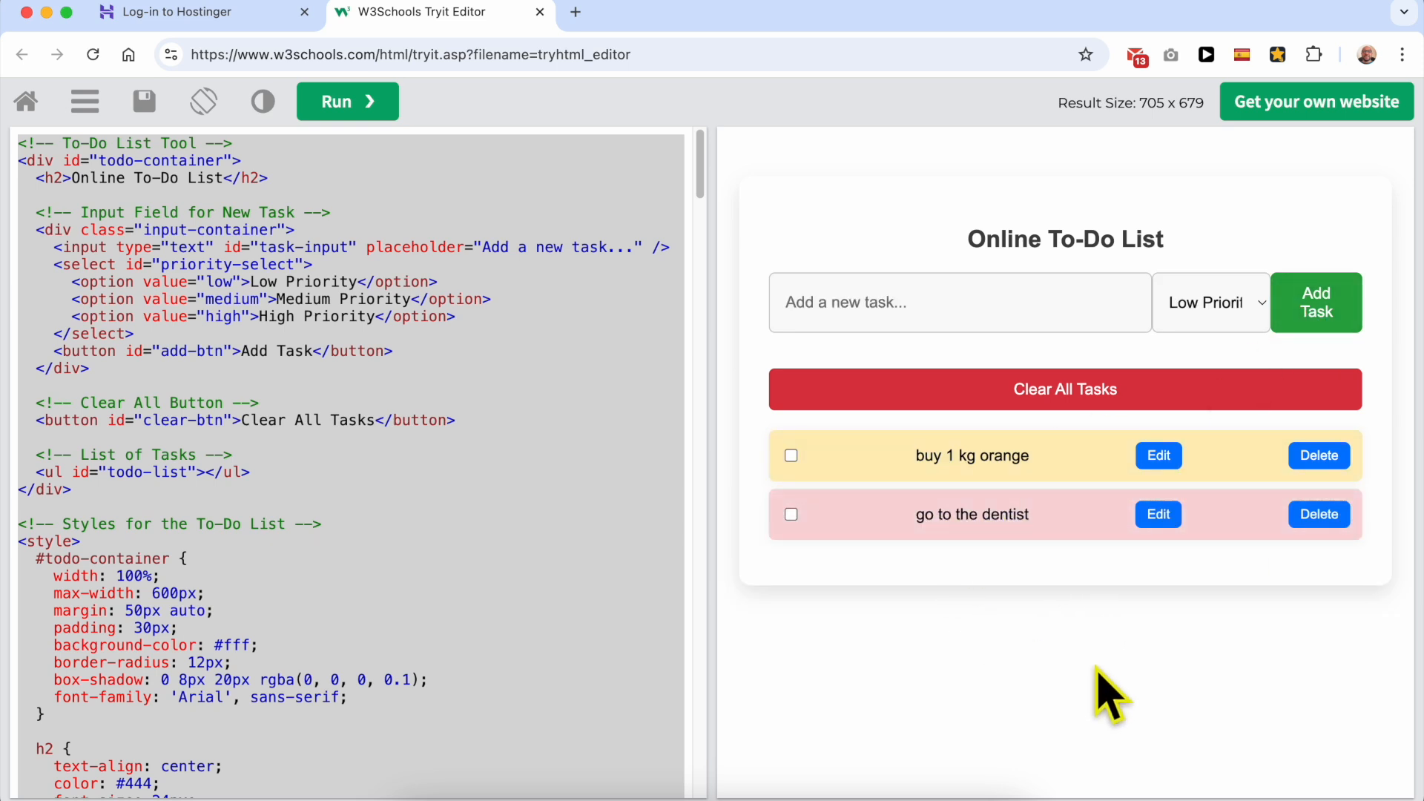
# Step: Add the task "cut hair" with Low Priority to the to-do list
pyautogui.click(1027, 290)
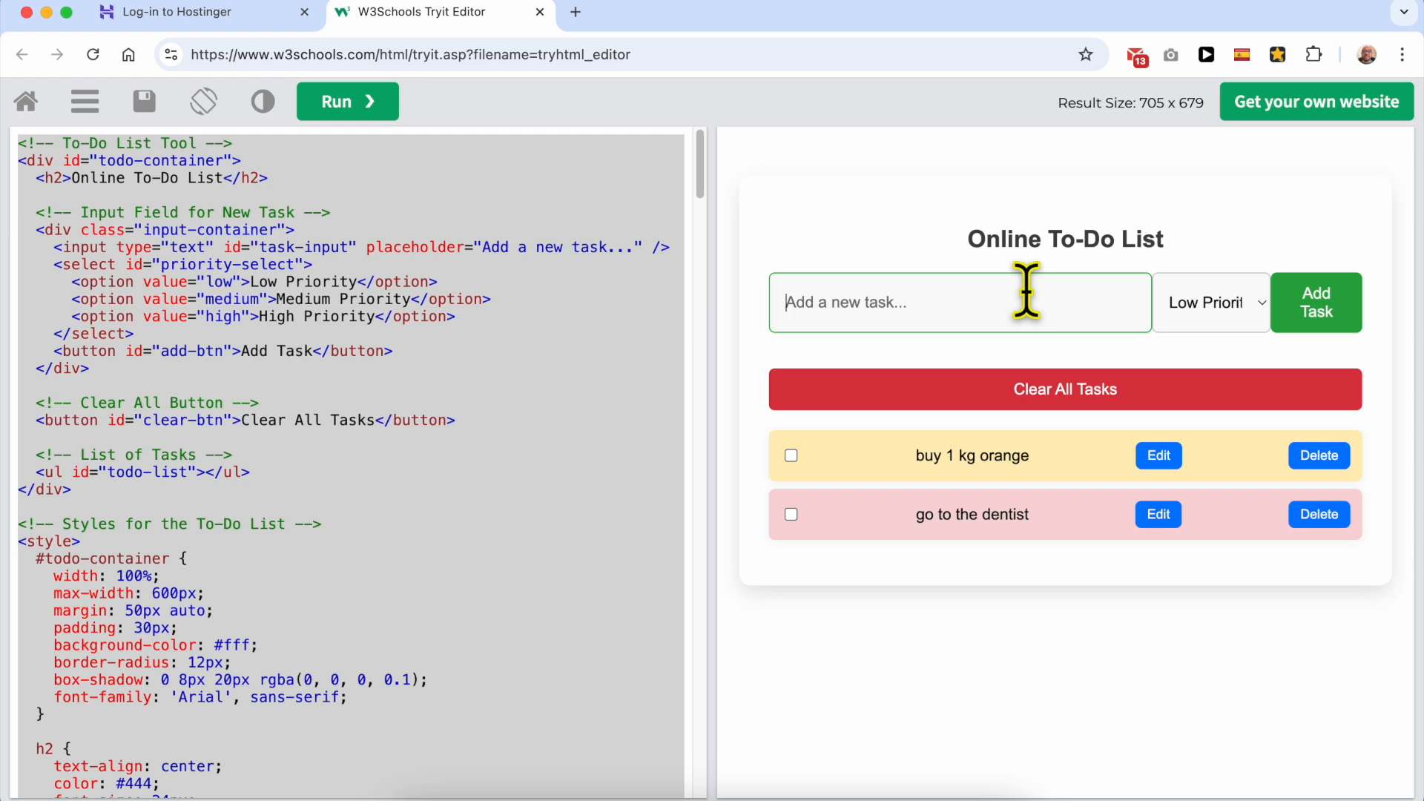
pyautogui.write('cut hair')
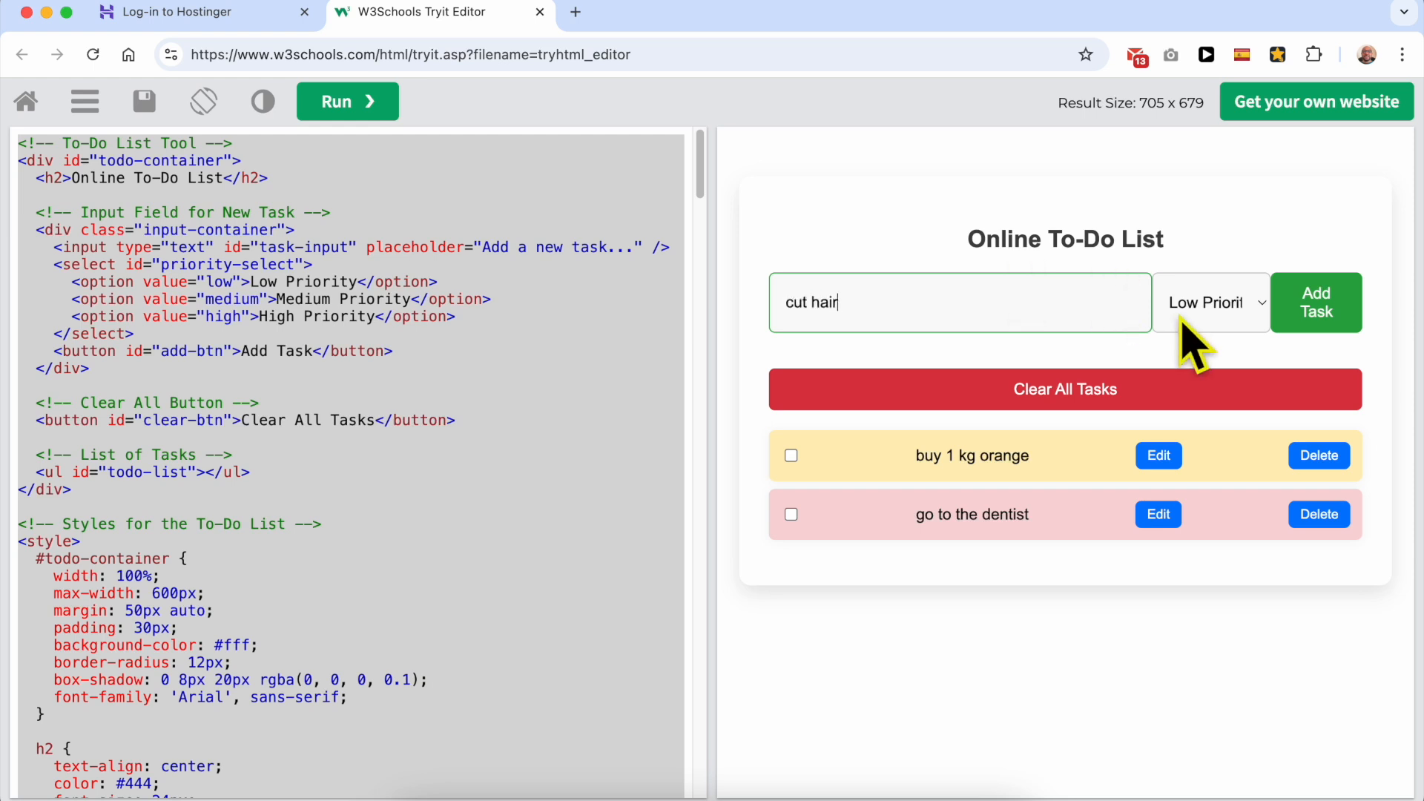
pyautogui.click(1312, 311)
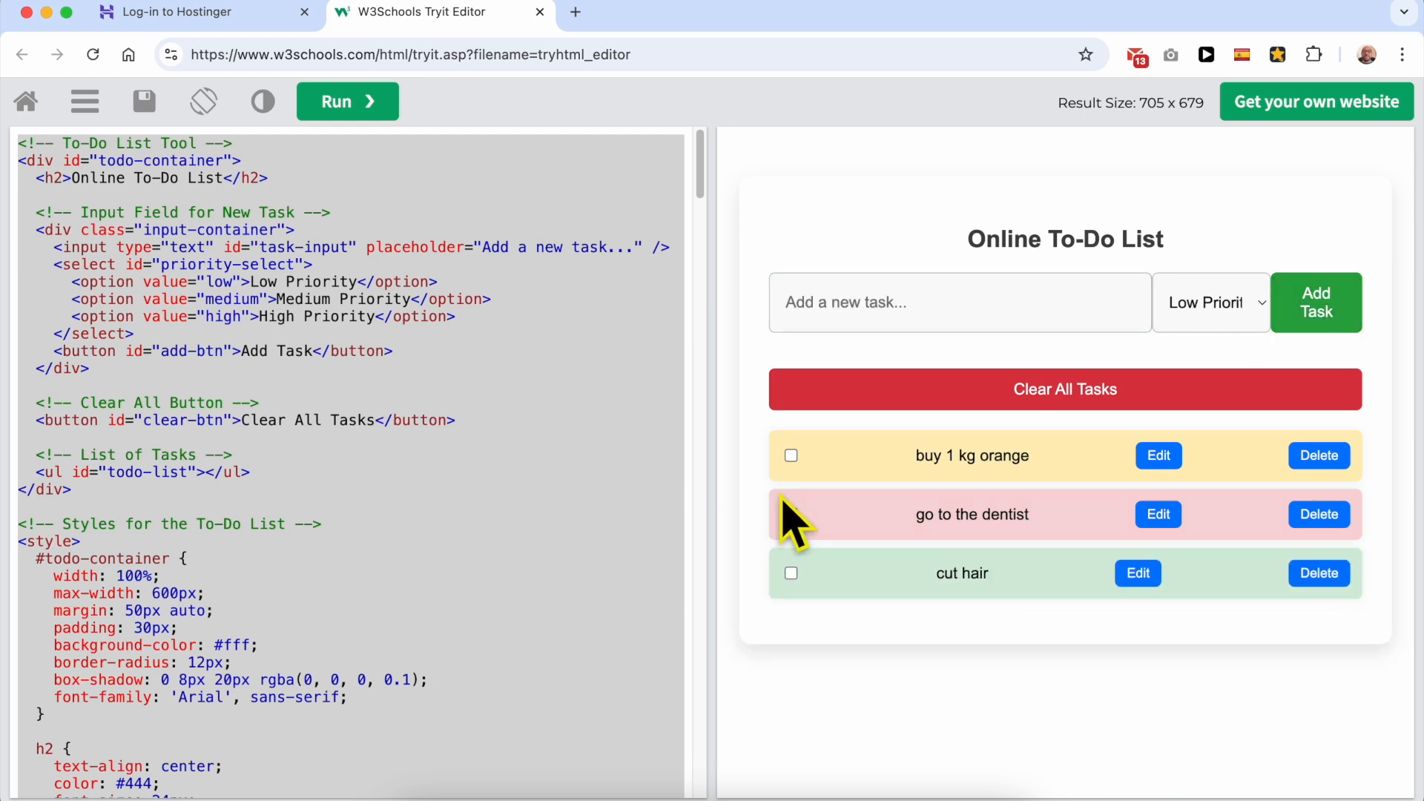
# Step: Edit the orange task's text to "buy 2 kg orange" and accept medium as its priority
pyautogui.click(1159, 456)
pyautogui.moveTo(653, 172); pyautogui.dragTo(574, 167)
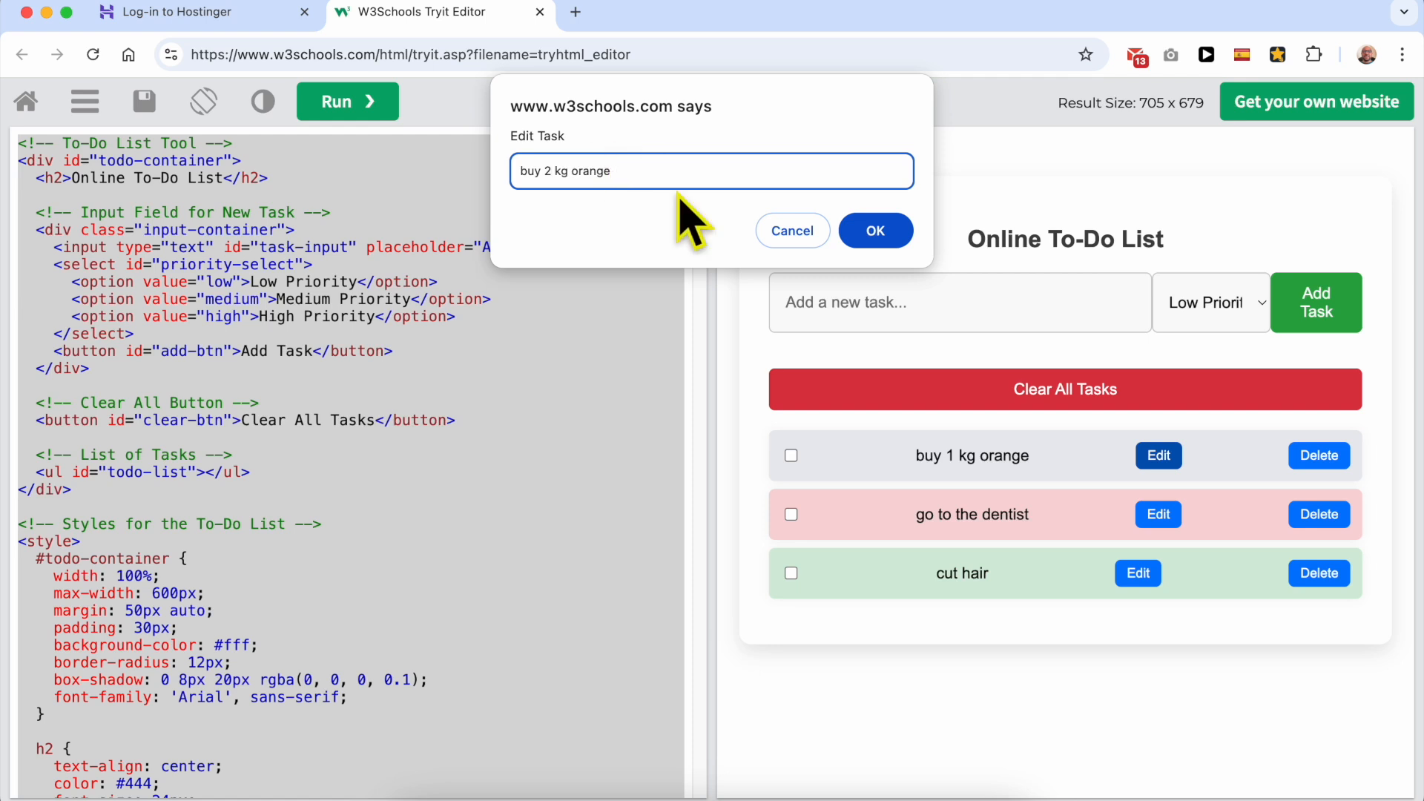
pyautogui.click(876, 231)
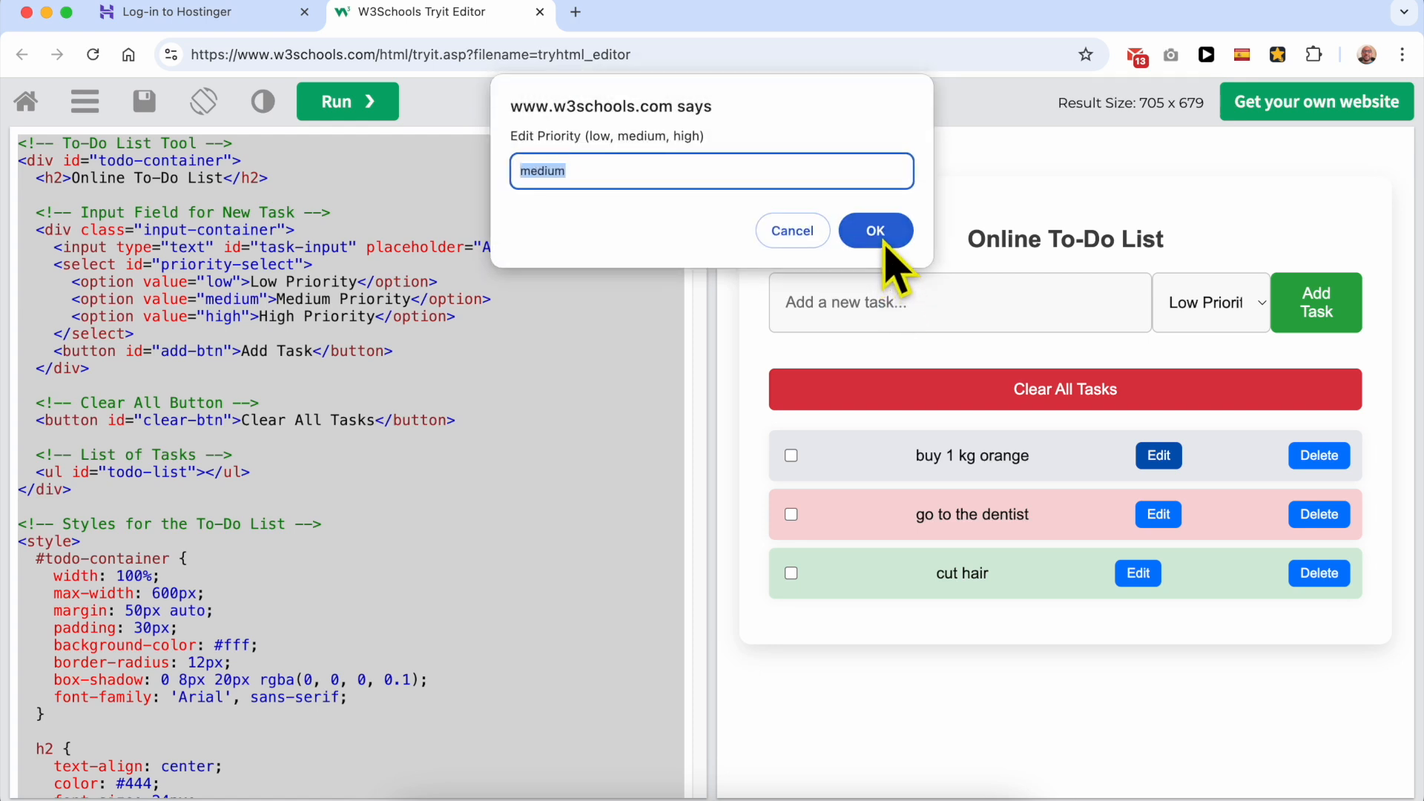
pyautogui.click(866, 236)
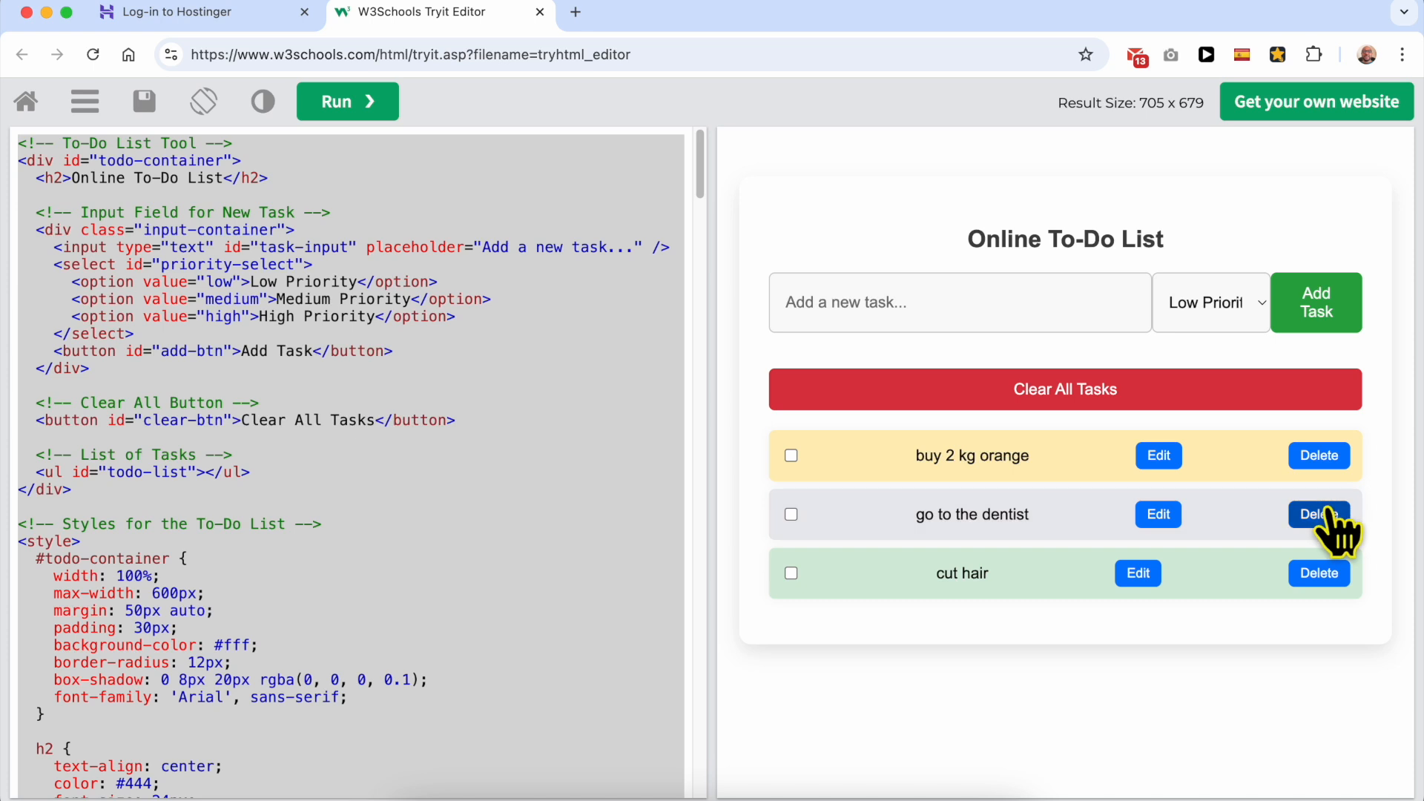
# Step: Delete the "buy 2 kg orange" task and mark "go to the dentist" as completed
pyautogui.click(1320, 455)
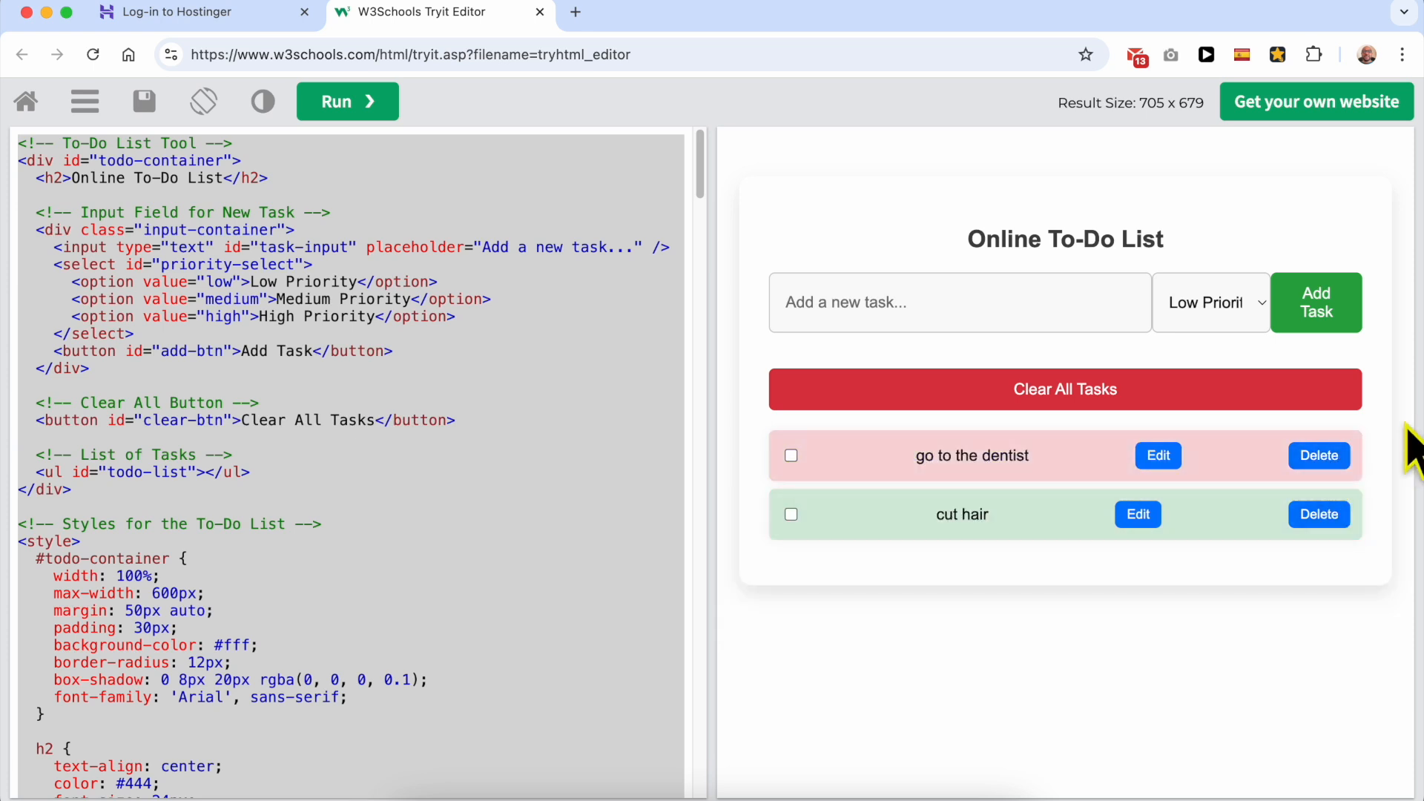
pyautogui.click(791, 455)
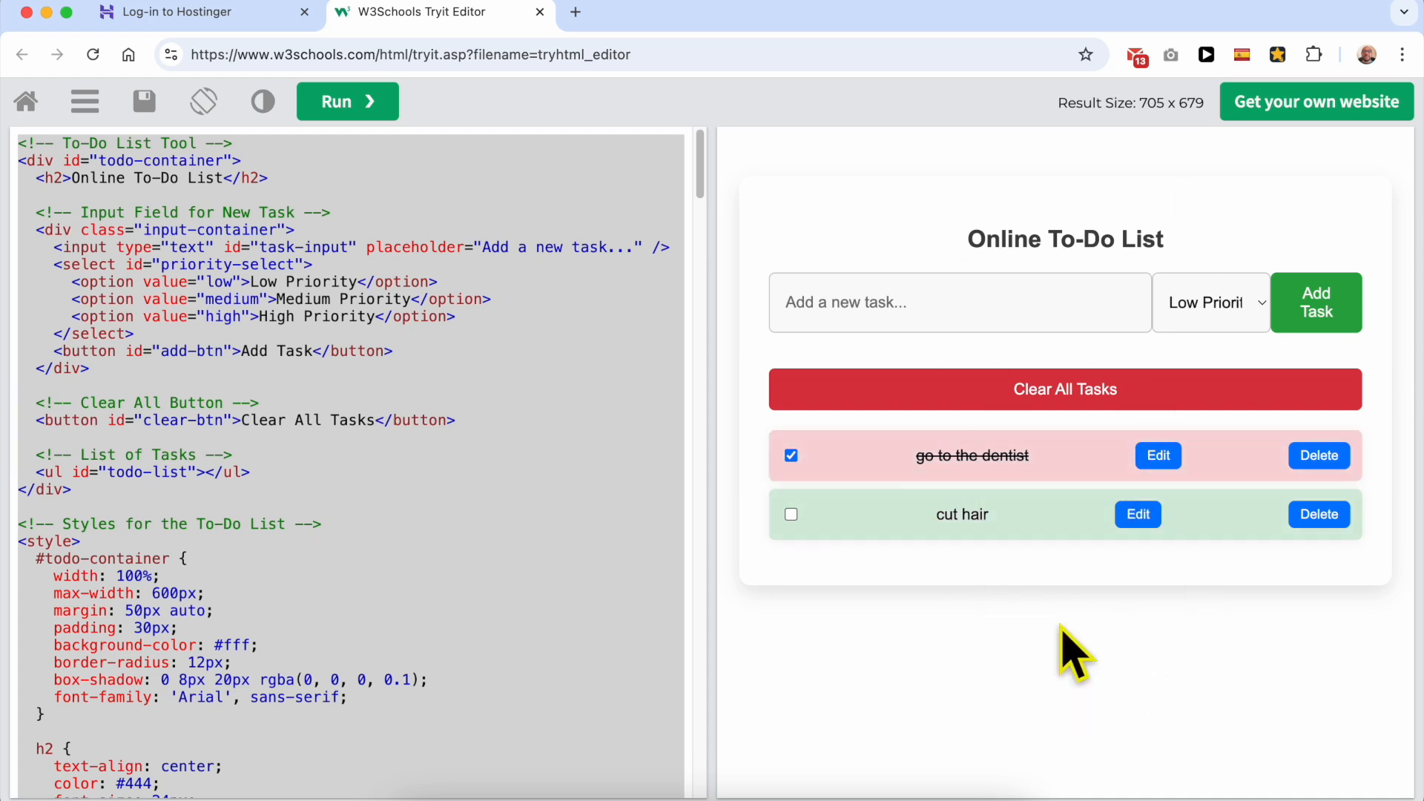
# Step: Switch to Hostinger, log in with the prefilled credentials, and open benstutorial.com from the websites list for editing
pyautogui.click(219, 12)
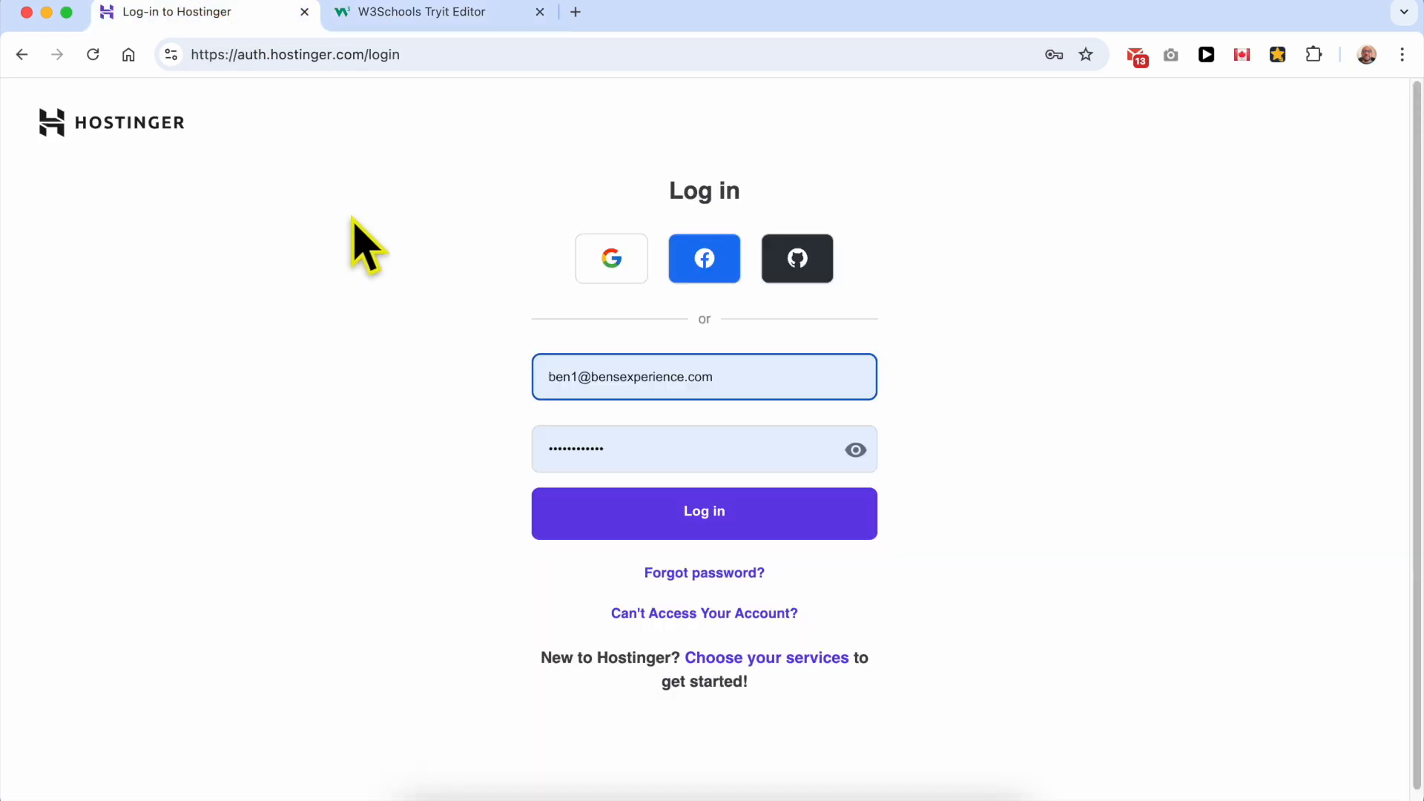
pyautogui.click(743, 522)
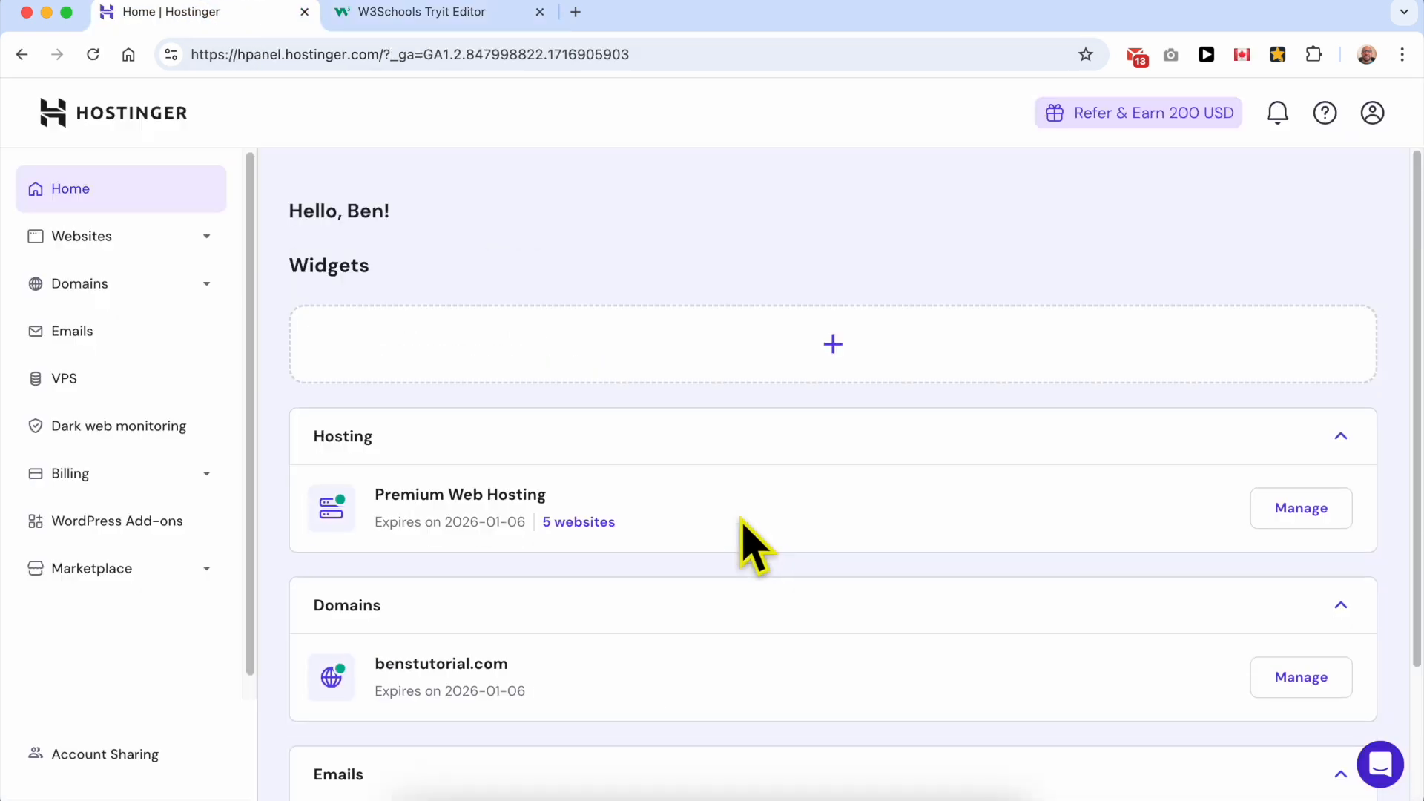
pyautogui.click(182, 239)
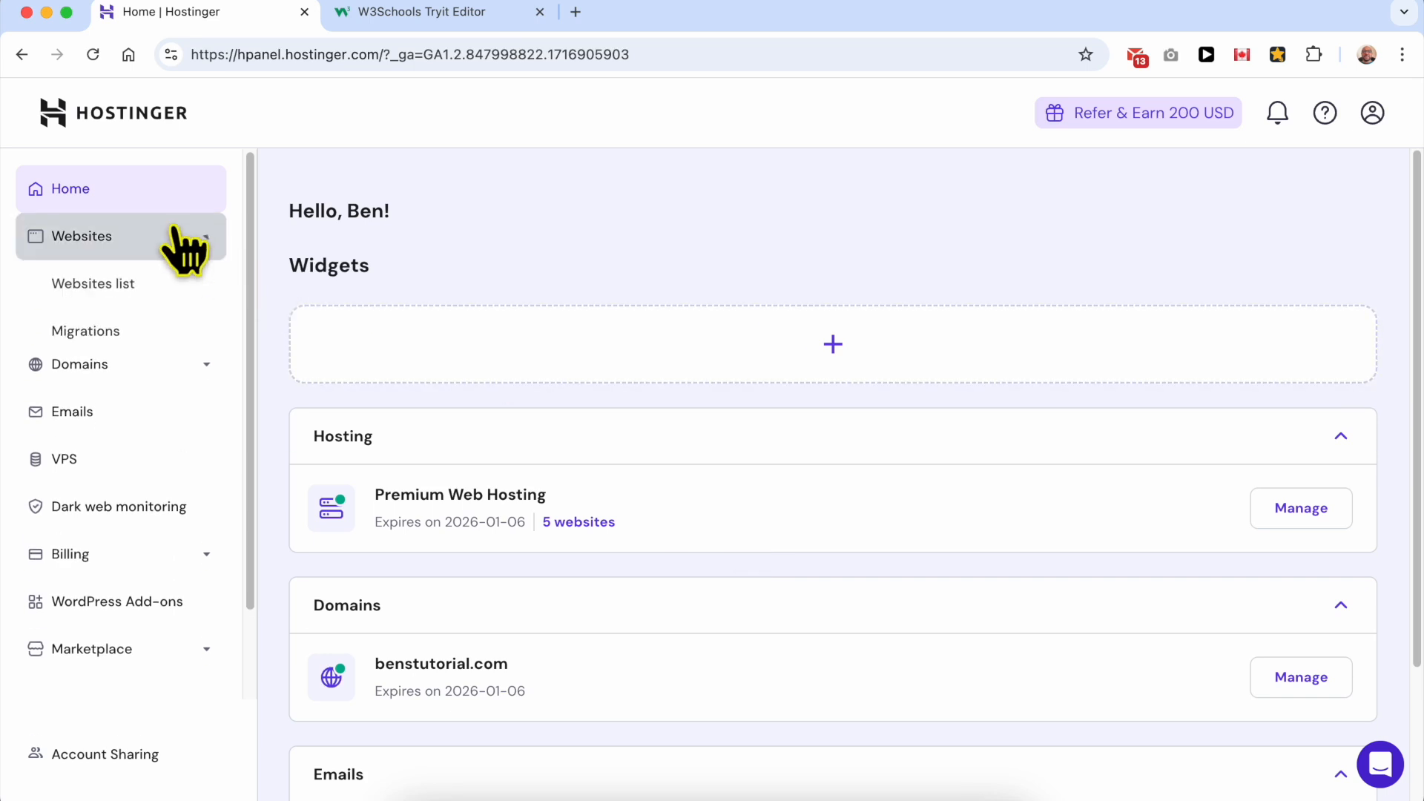
pyautogui.click(178, 294)
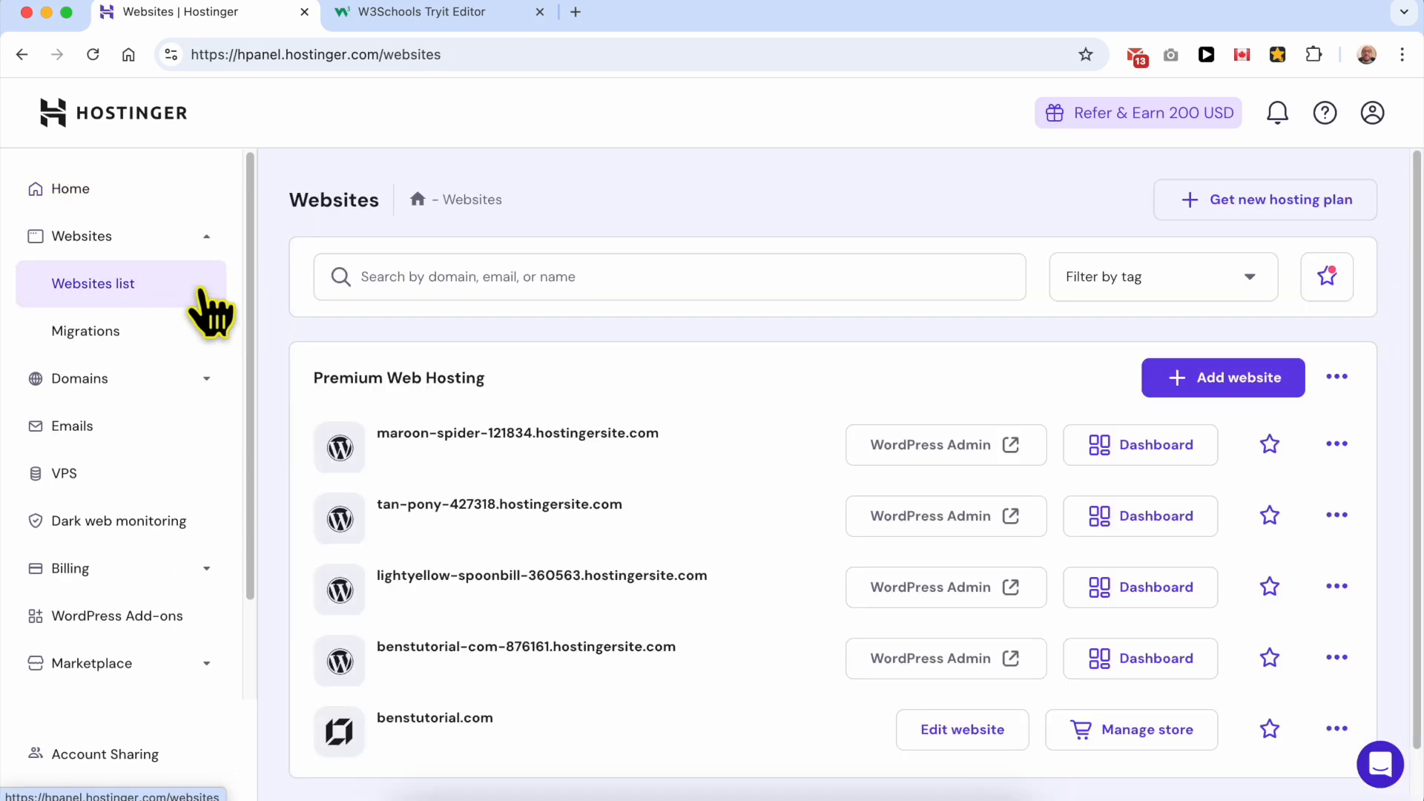
pyautogui.scroll(-3, 779, 460)
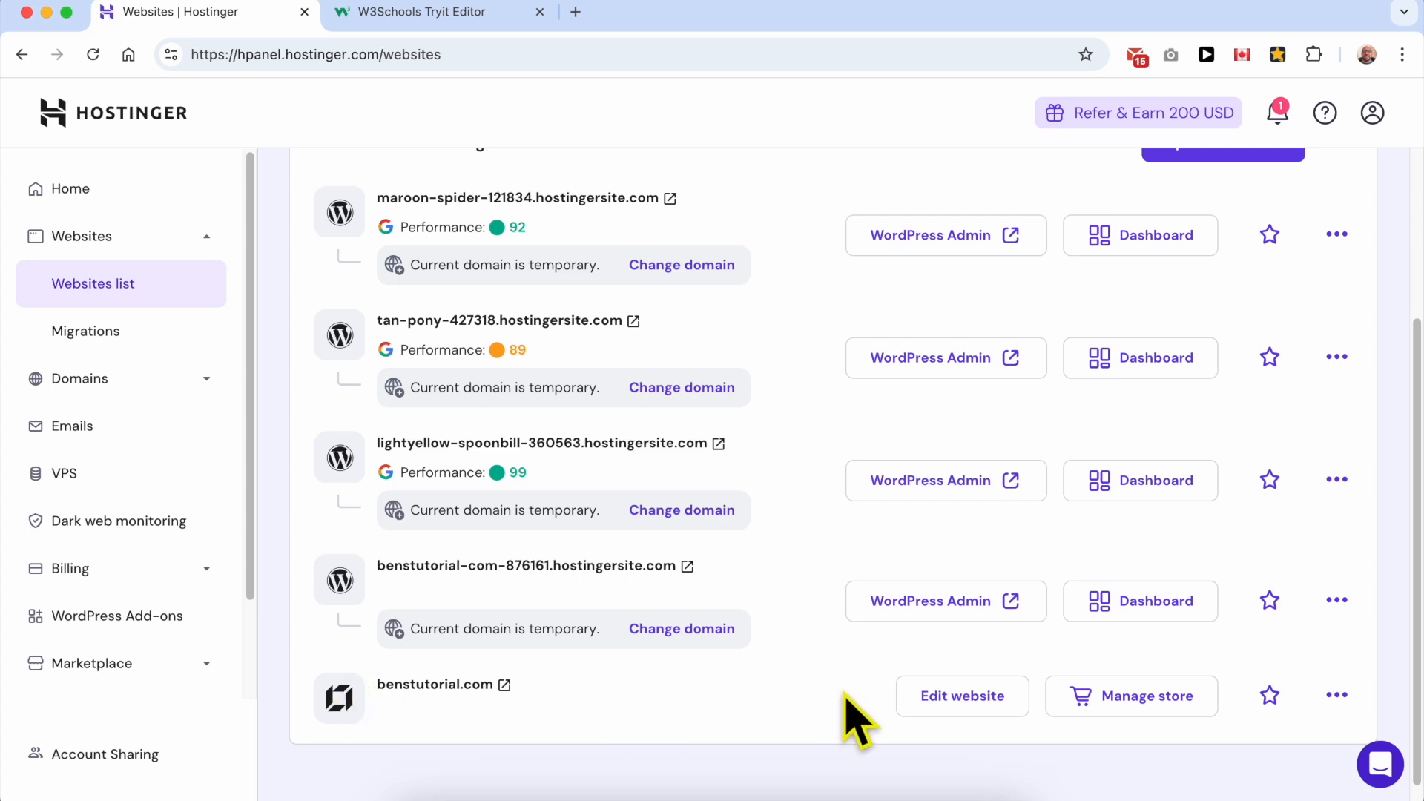
pyautogui.click(954, 699)
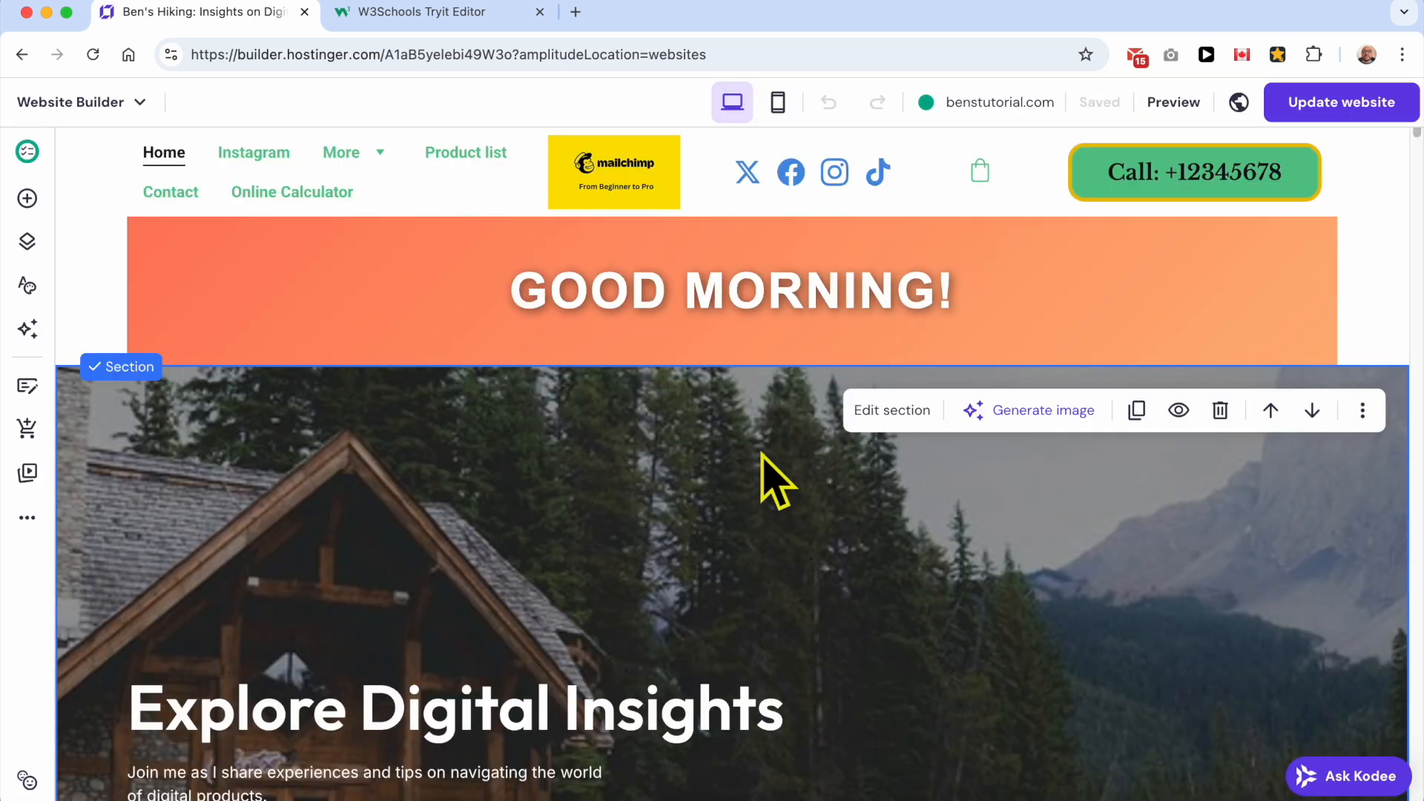
# Step: Add a new empty page to the site with the navigation name "Online To-Do List" and save its settings
pyautogui.click(30, 245)
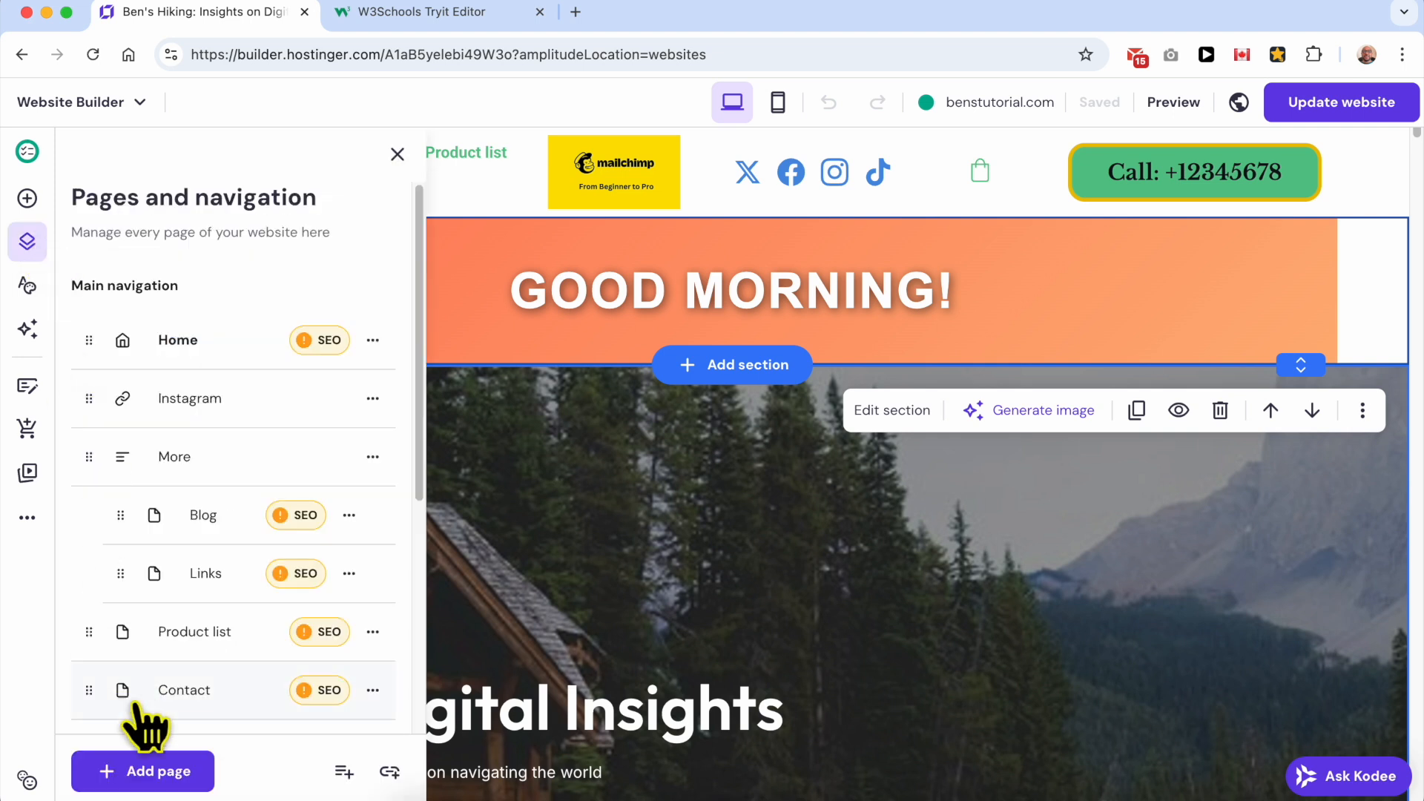
pyautogui.click(145, 776)
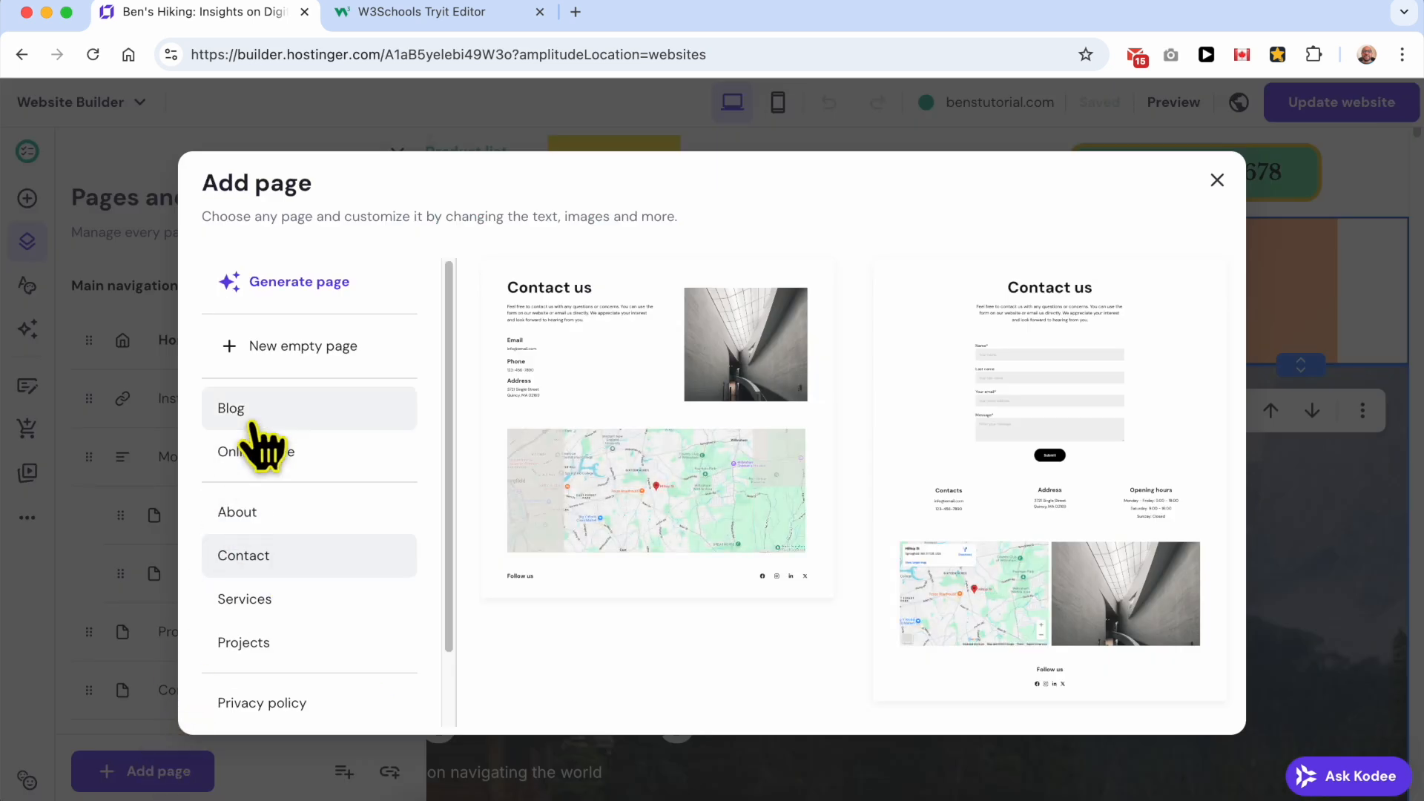
pyautogui.click(293, 364)
pyautogui.doubleClick(629, 375)
pyautogui.tripleClick(629, 375)
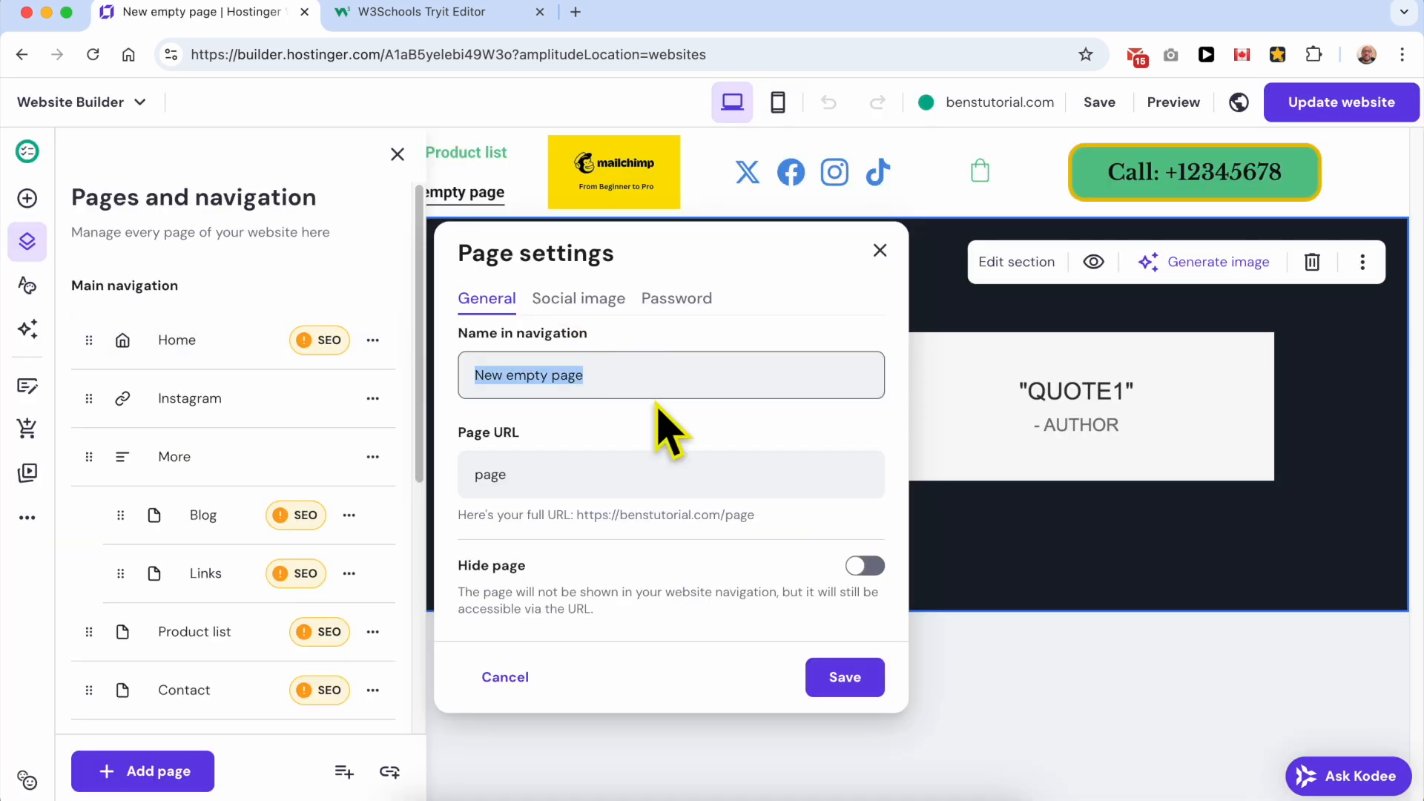
pyautogui.write('t')
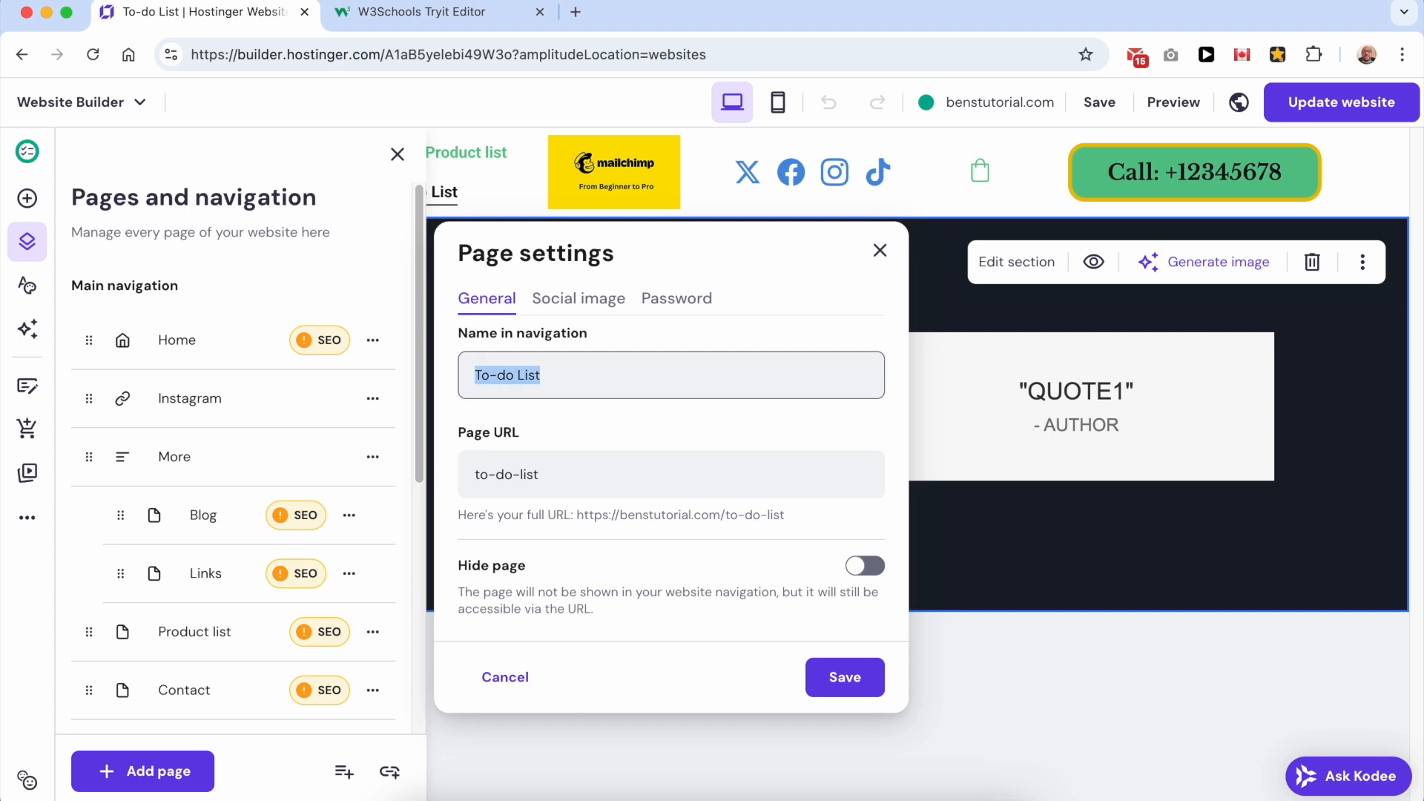
pyautogui.write('Online')
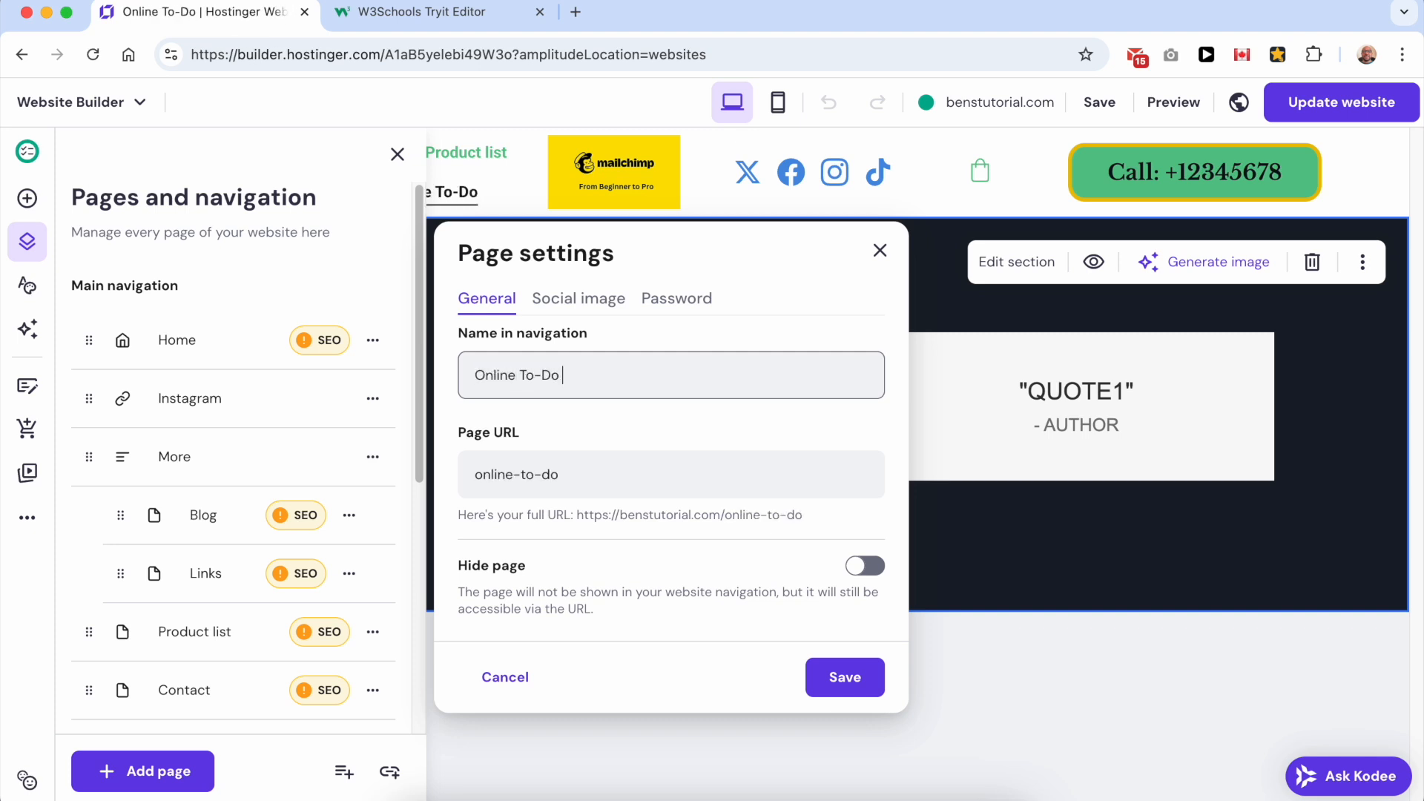
pyautogui.click(861, 679)
pyautogui.click(753, 484)
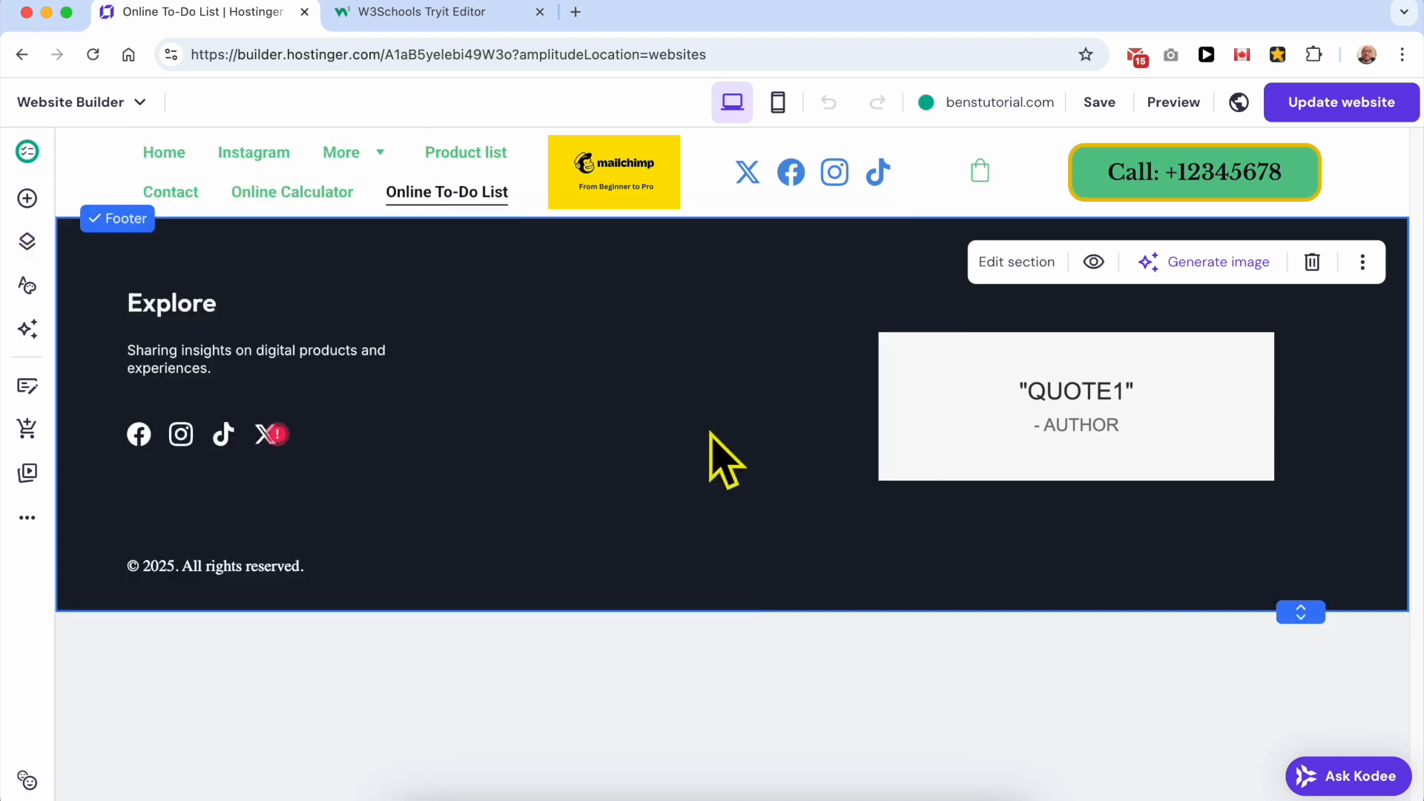
# Step: Insert a blank section between the header and the footer of the Online To-Do List page
pyautogui.moveTo(725, 217)
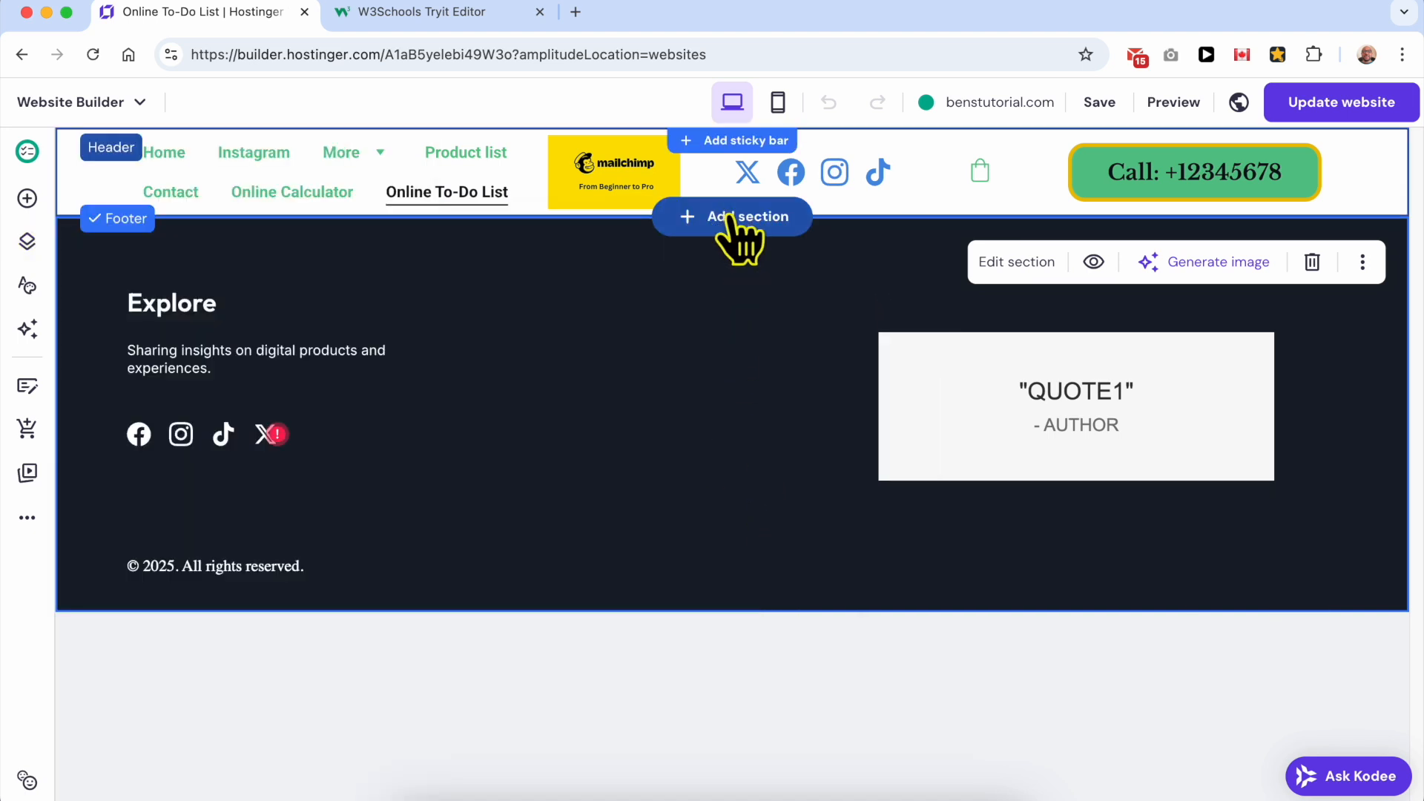
pyautogui.click(730, 217)
pyautogui.click(315, 344)
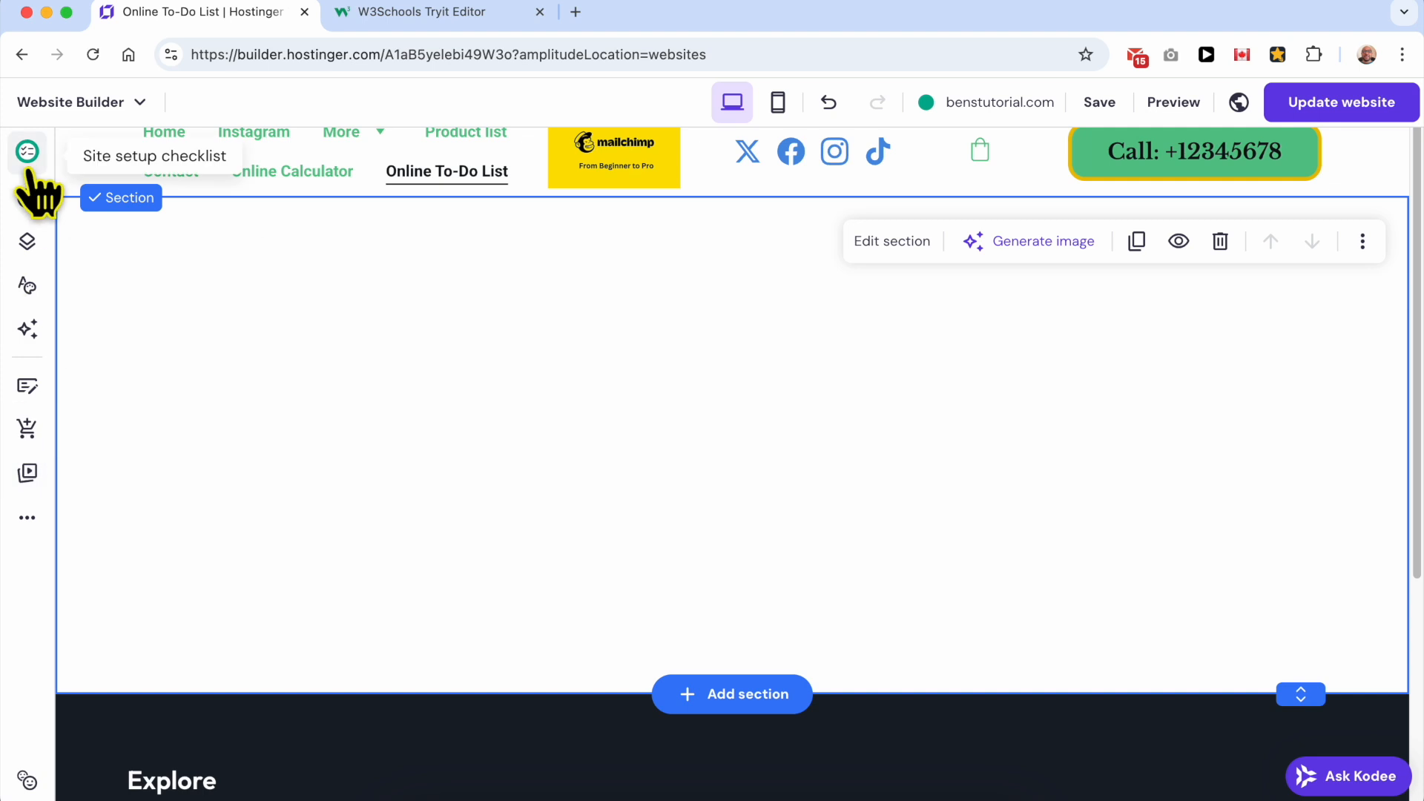
# Step: Place an Embed code element in the blank section and clear the placeholder text from its code
pyautogui.click(27, 200)
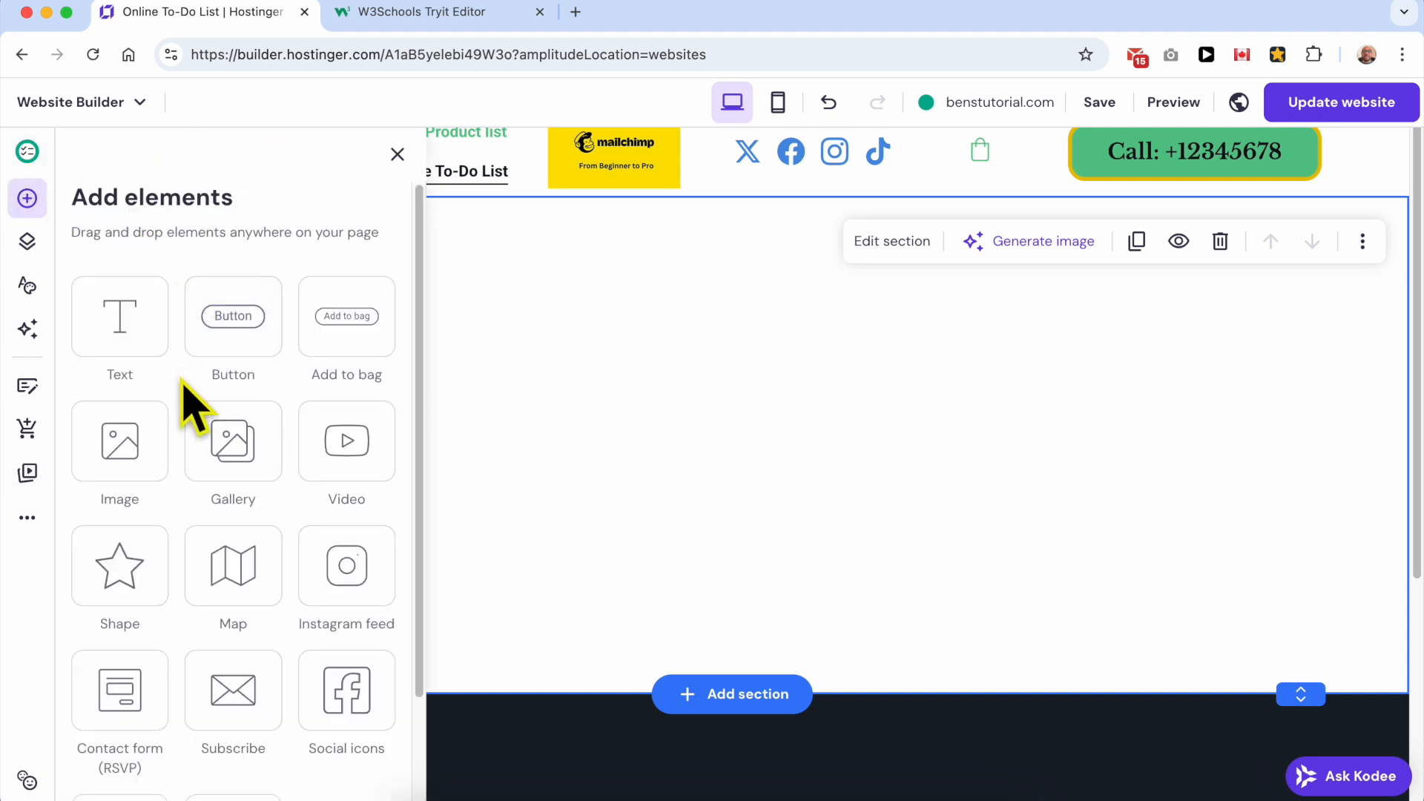
pyautogui.scroll(-3, 191, 404)
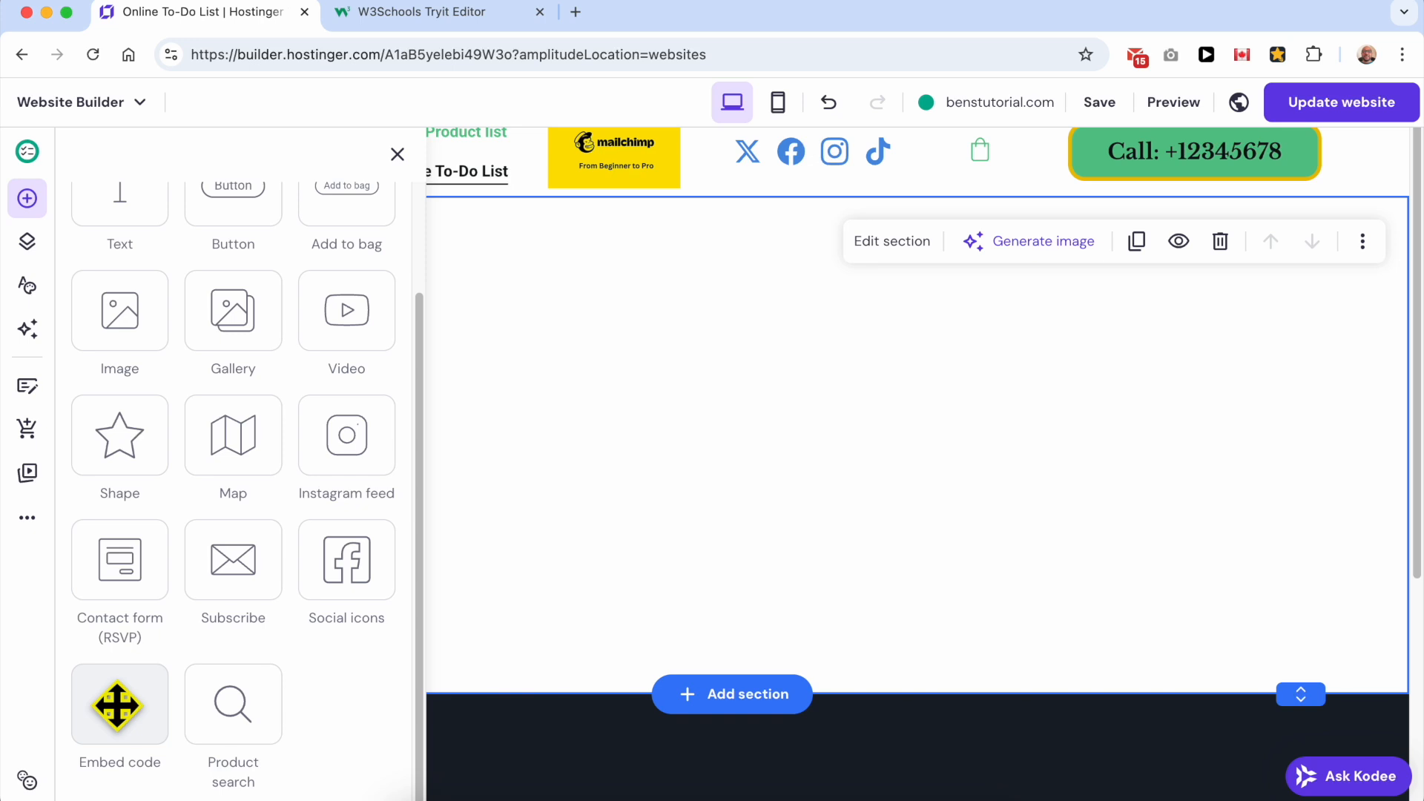
pyautogui.moveTo(116, 707); pyautogui.dragTo(696, 340)
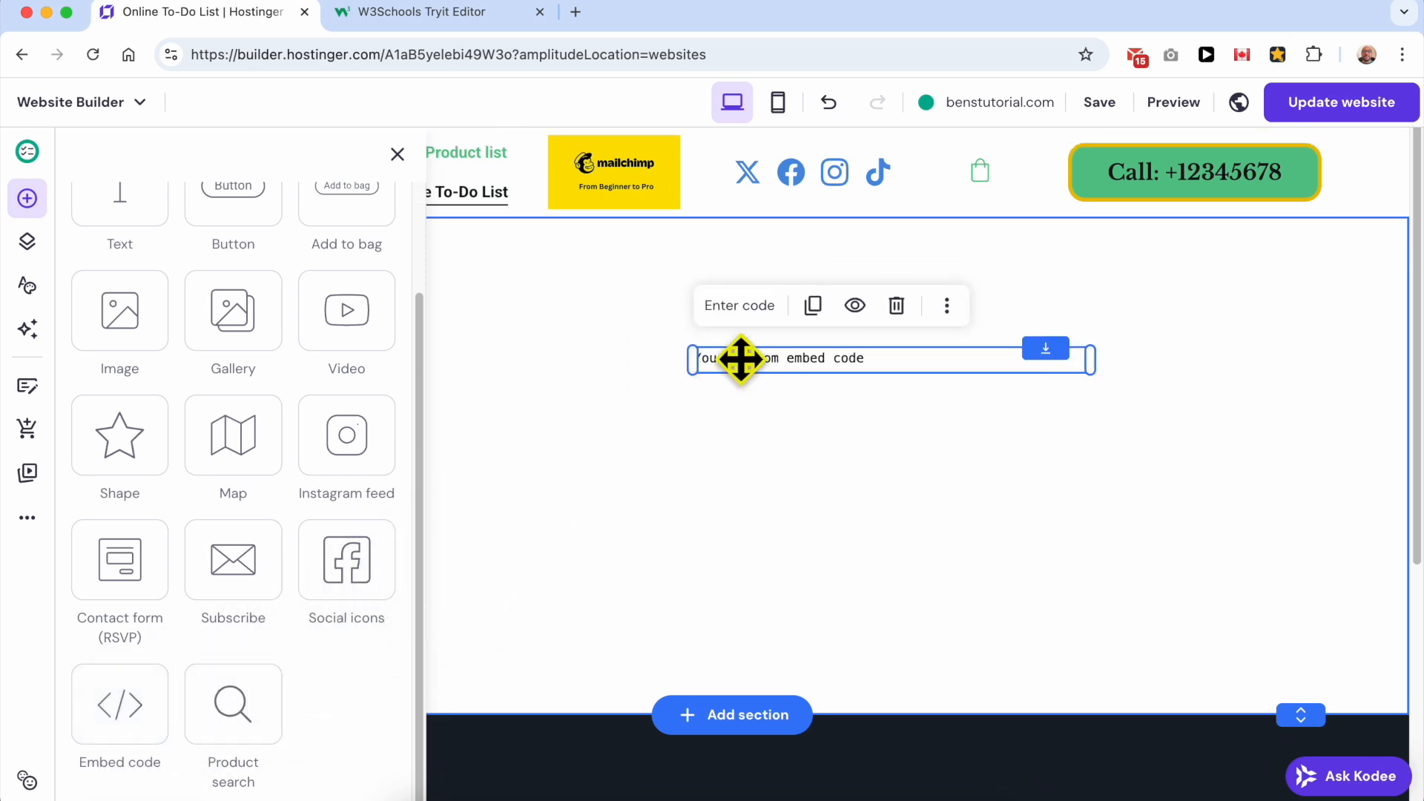
pyautogui.click(745, 313)
pyautogui.press('super+a')
pyautogui.press('BackSpace')
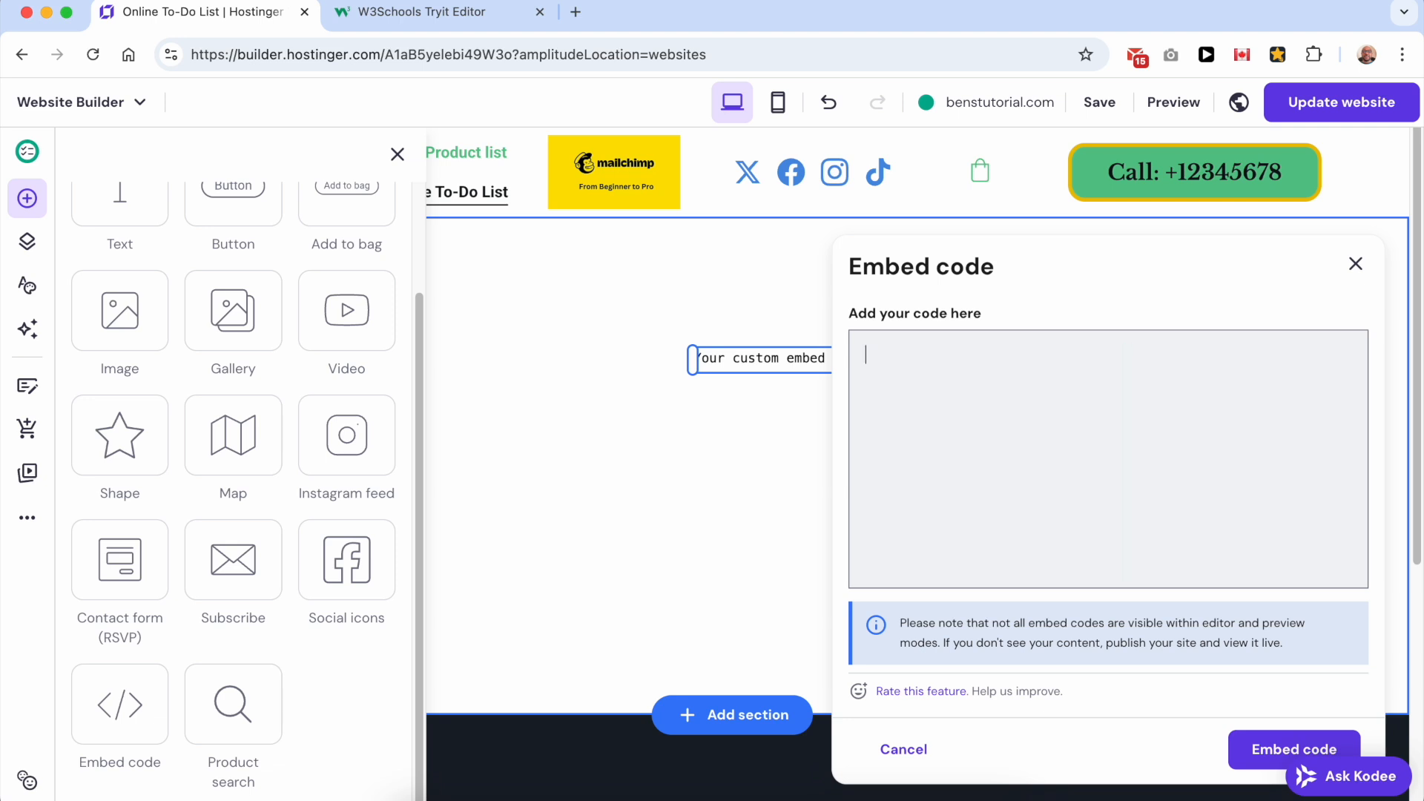
# Step: Copy the entire to-do list code from the W3Schools Tryit Editor and embed it in the Embed code element on the Hostinger page
pyautogui.click(438, 14)
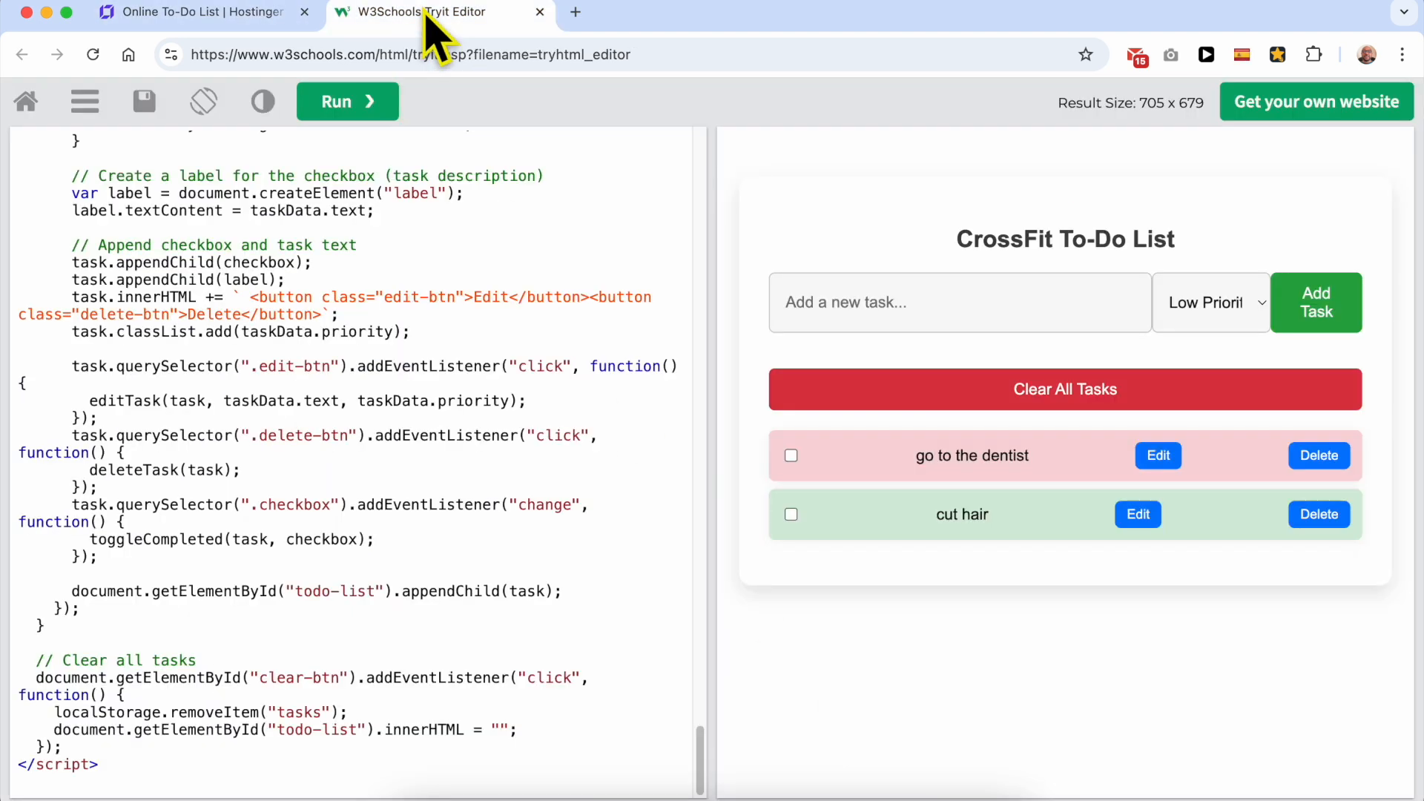
pyautogui.moveTo(111, 771); pyautogui.dragTo(18, 59)
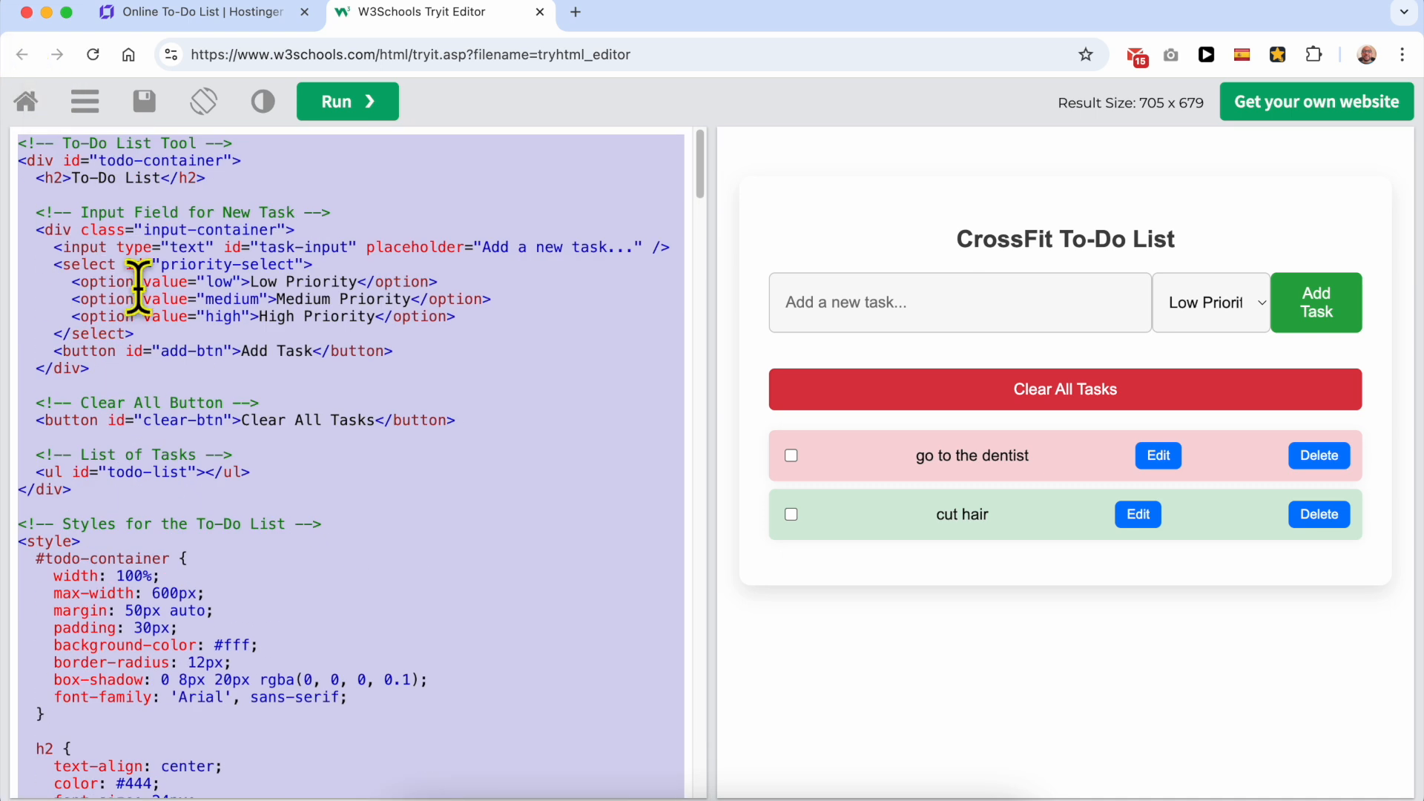
pyautogui.rightClick(150, 310)
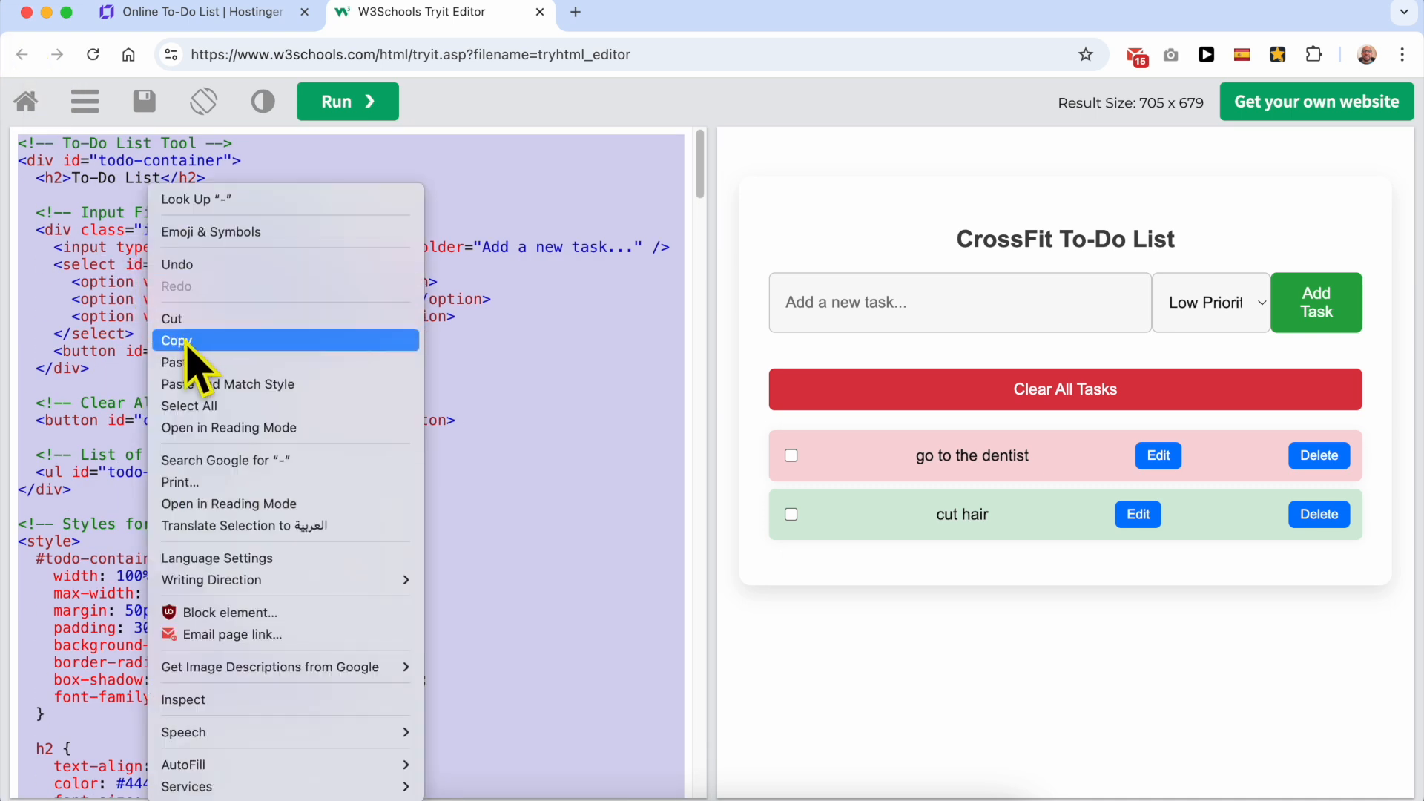
pyautogui.click(184, 339)
pyautogui.click(204, 13)
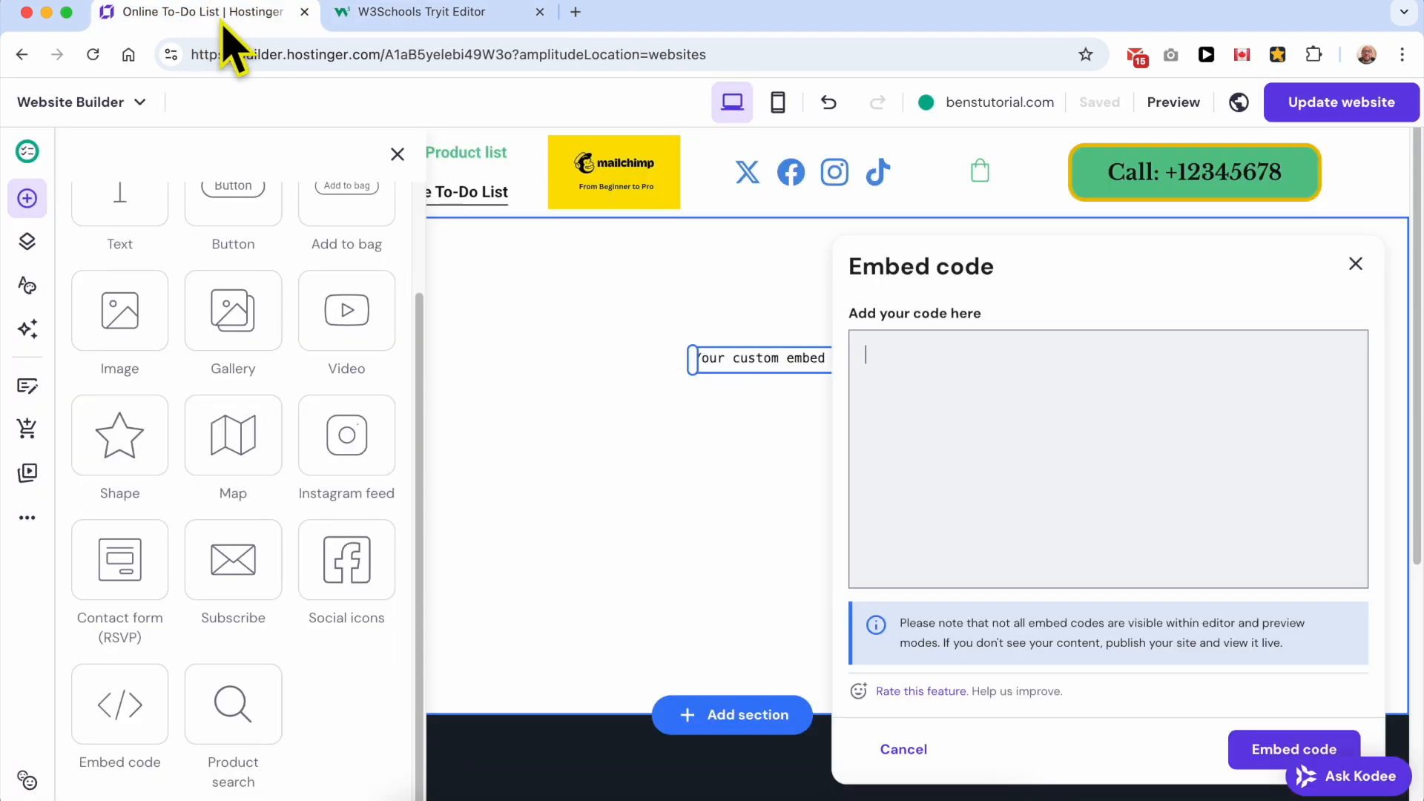
pyautogui.rightClick(911, 369)
pyautogui.click(986, 515)
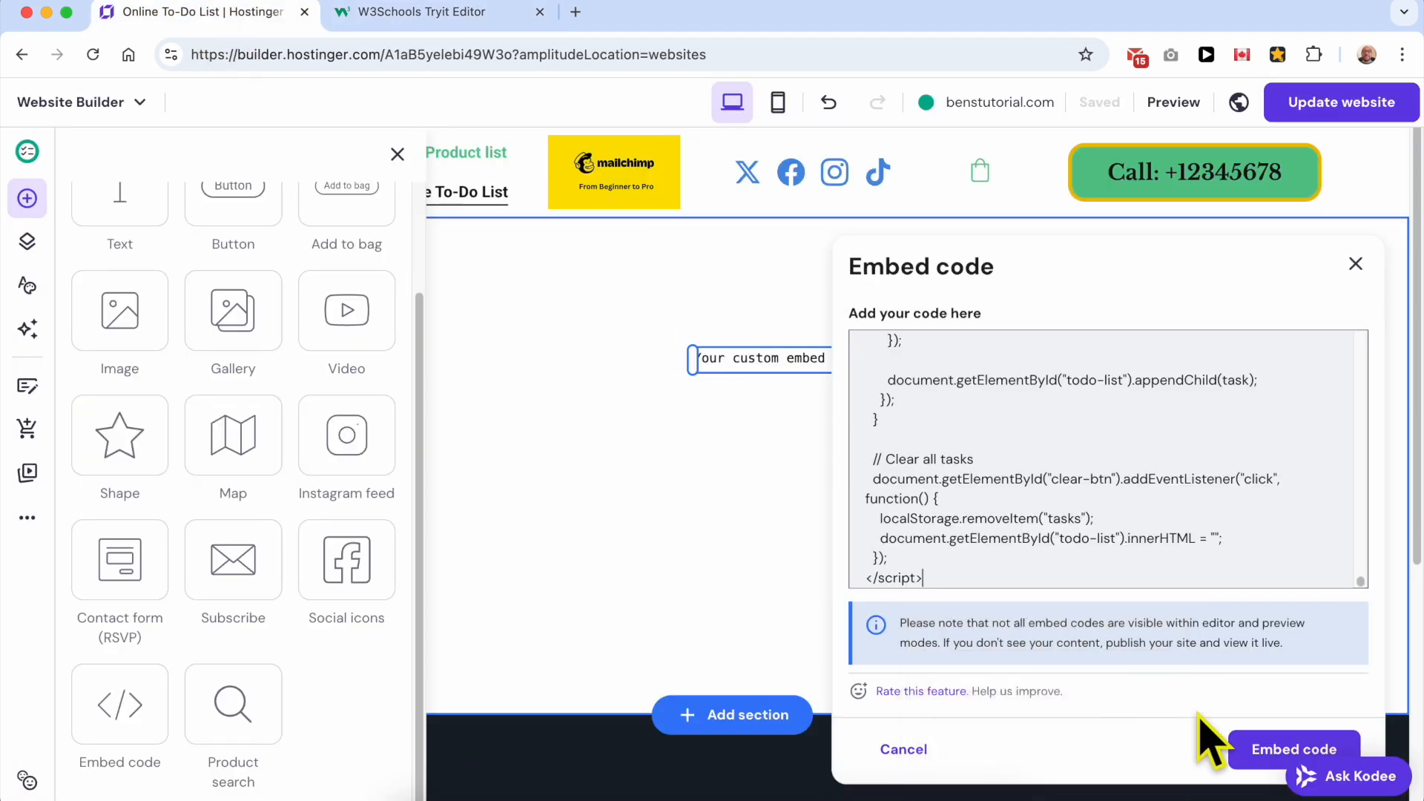
pyautogui.click(1254, 750)
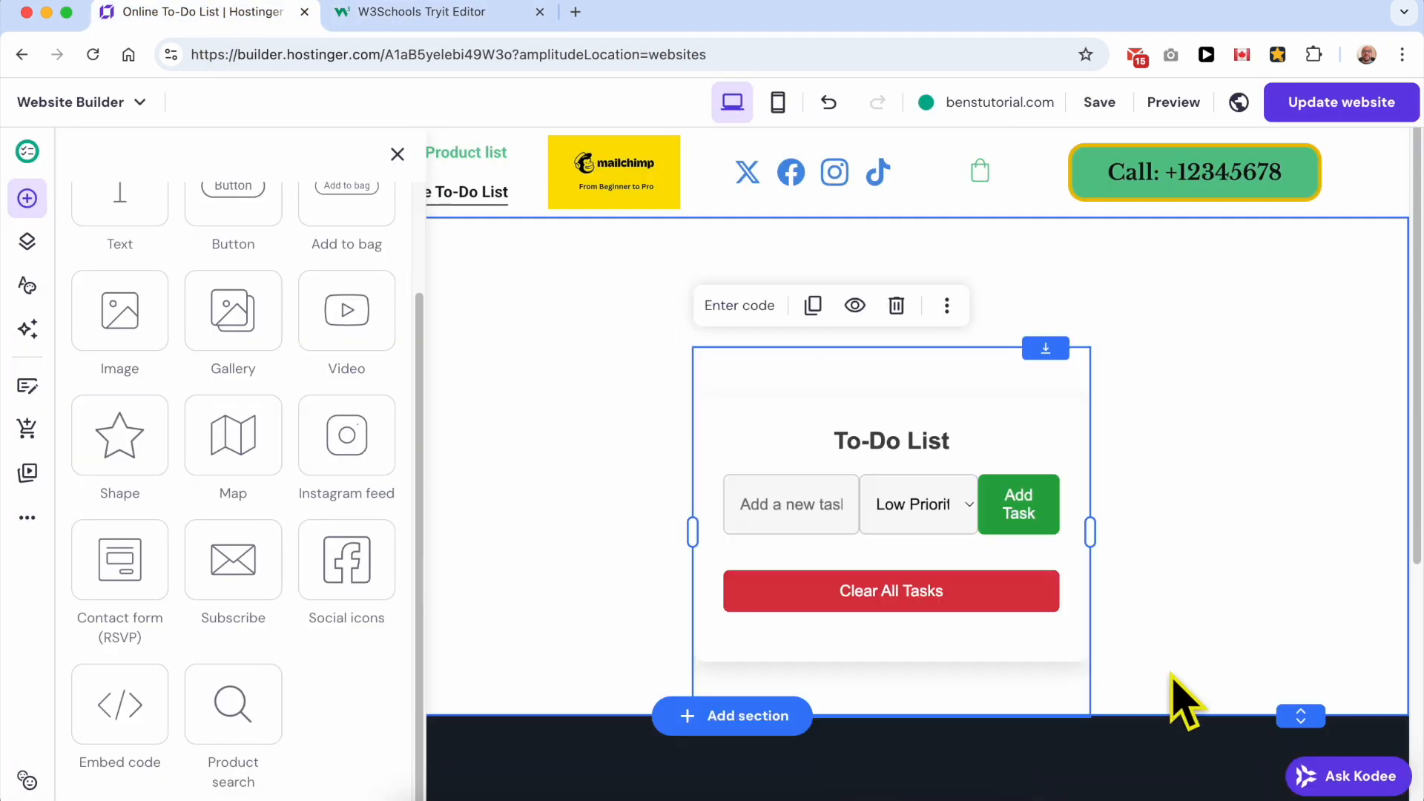
# Step: Move the embedded to-do list up near the section's top and widen its element across the section so the list sits centred
pyautogui.click(1192, 470)
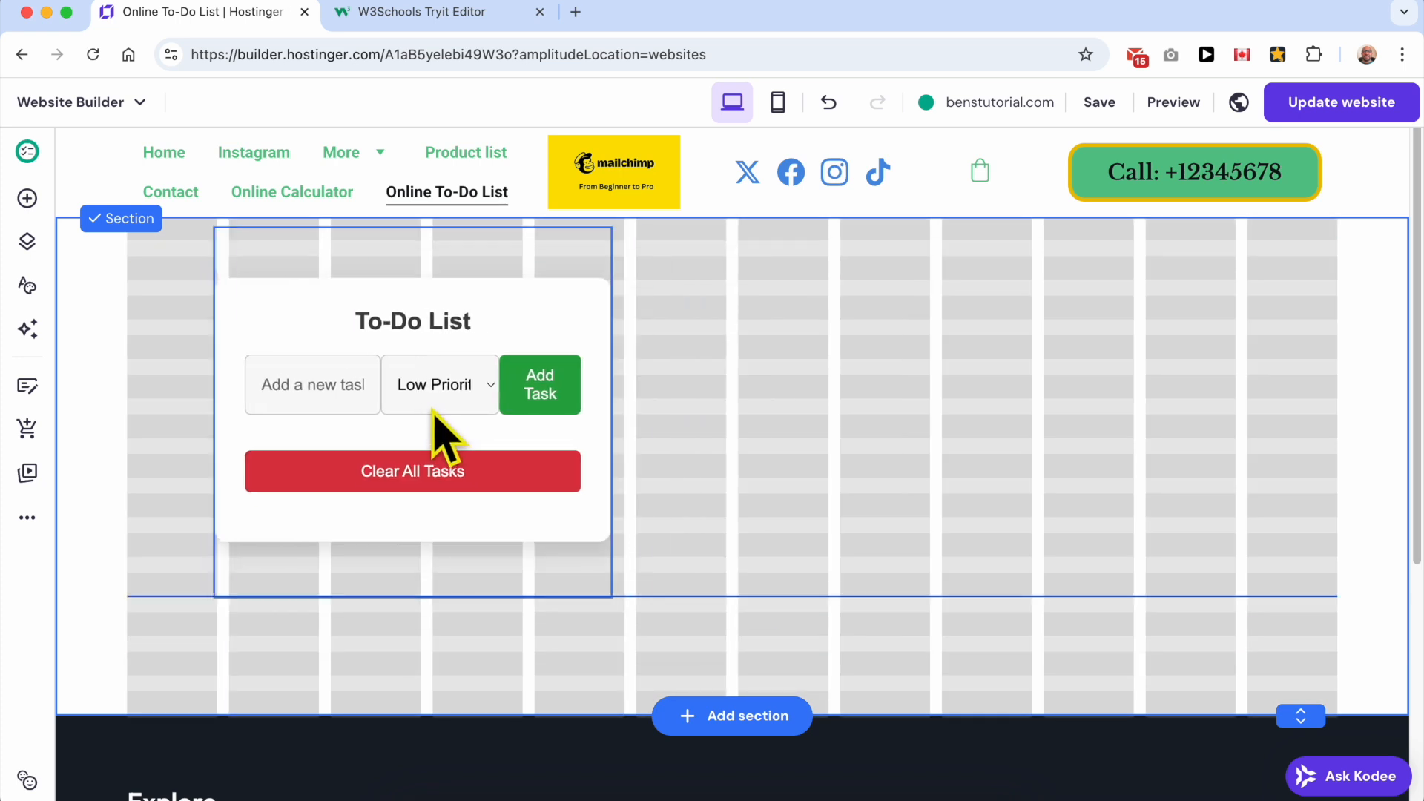
pyautogui.click(434, 416)
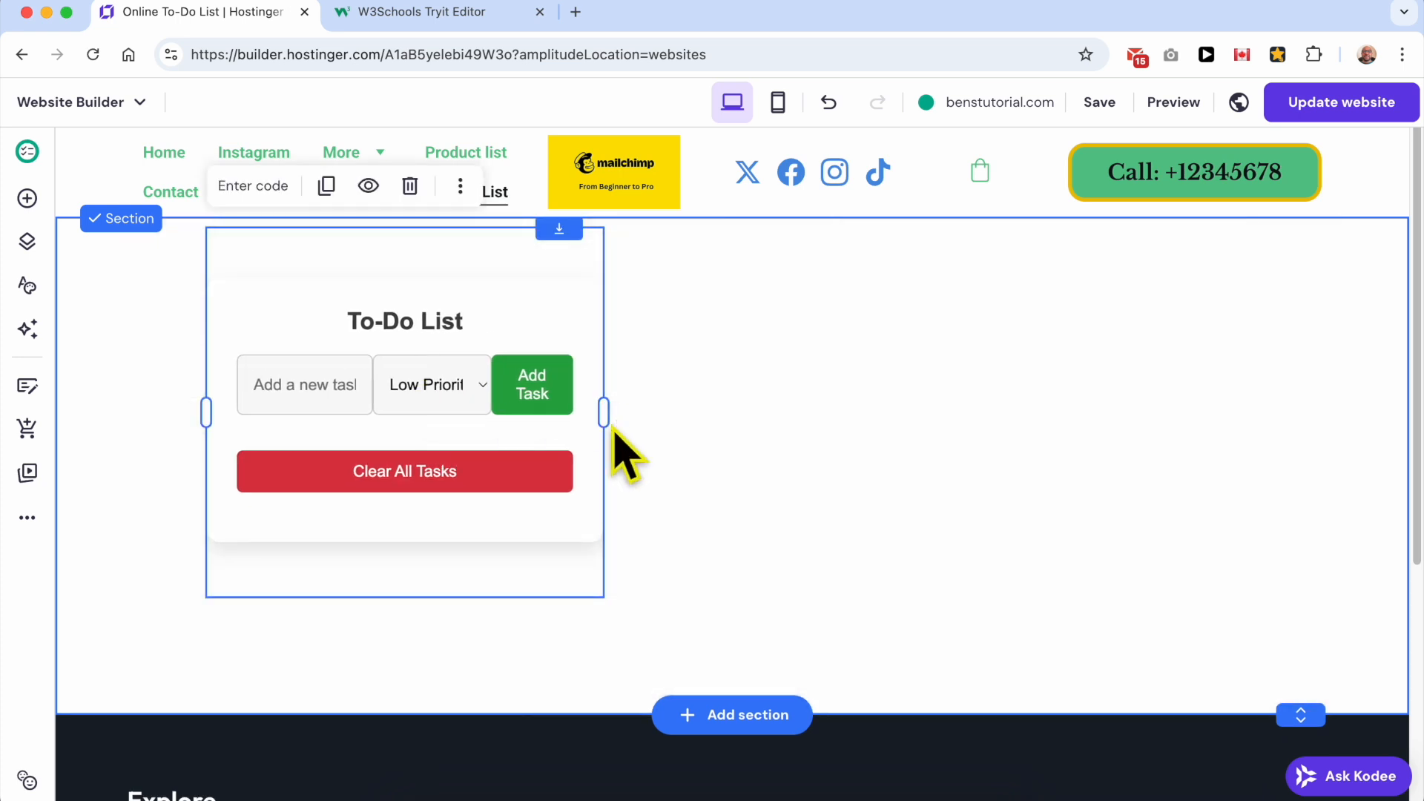
pyautogui.moveTo(607, 410); pyautogui.dragTo(1328, 410)
pyautogui.moveTo(1243, 424); pyautogui.dragTo(1209, 454)
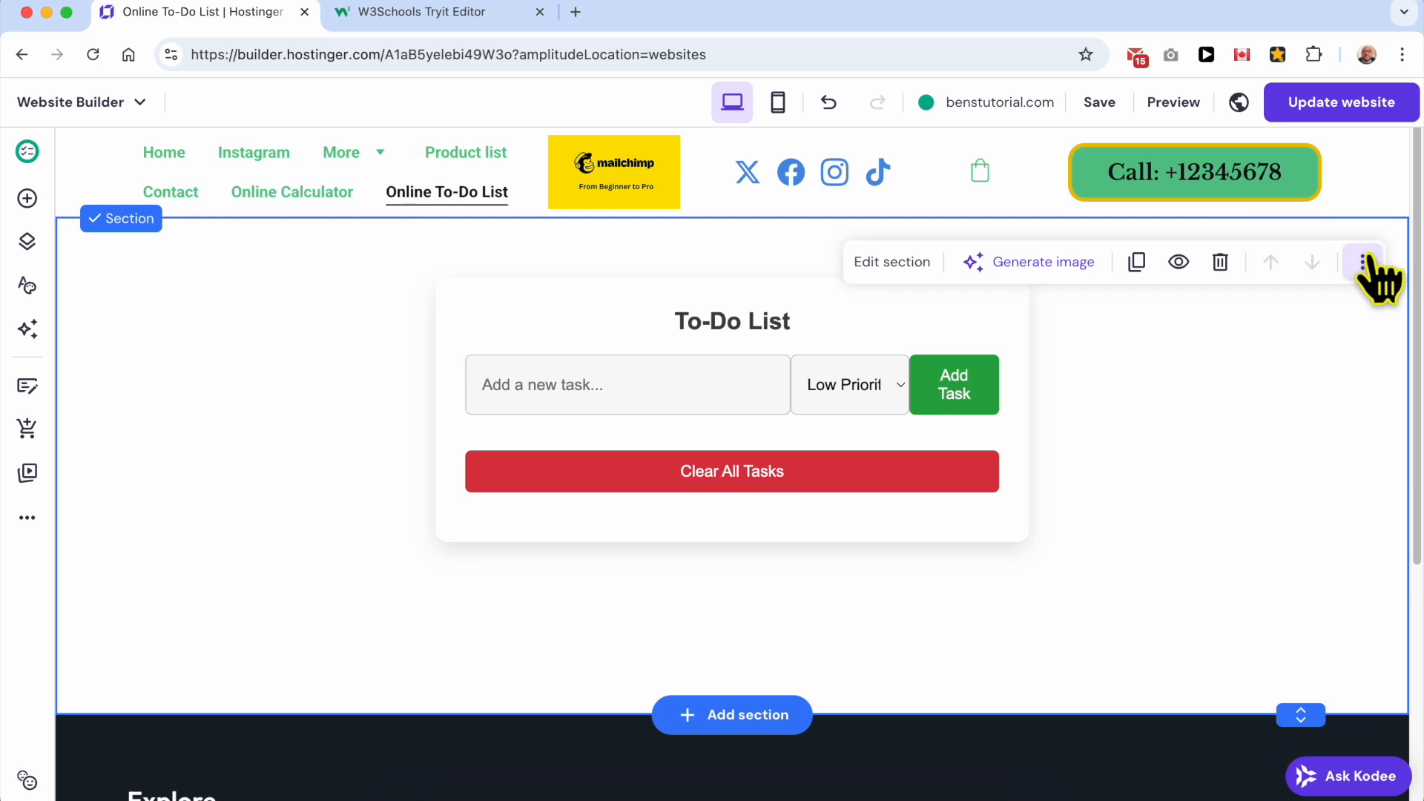
# Step: Publish the website changes and open the Online To-Do List page on the live benstutorial.com site
pyautogui.click(1395, 103)
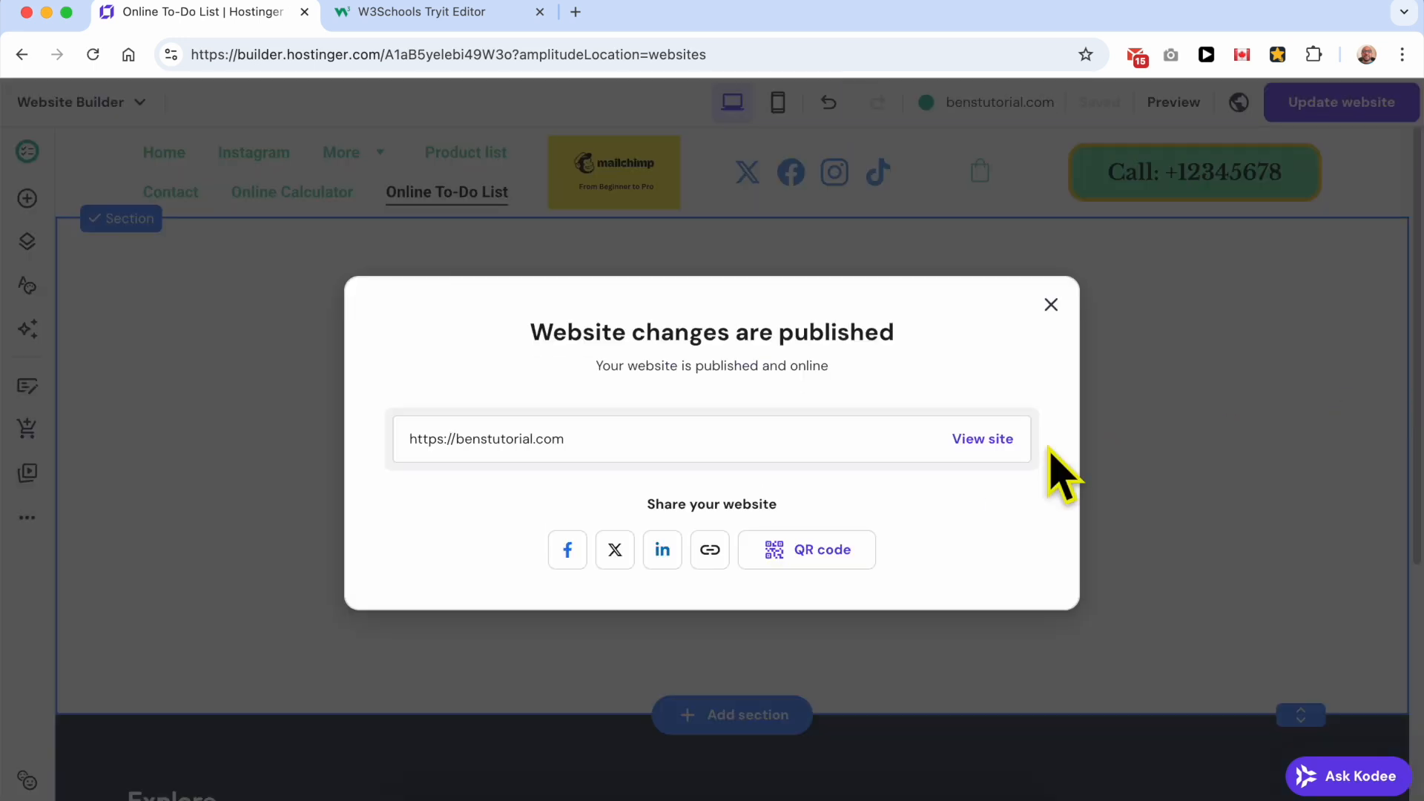
pyautogui.click(983, 439)
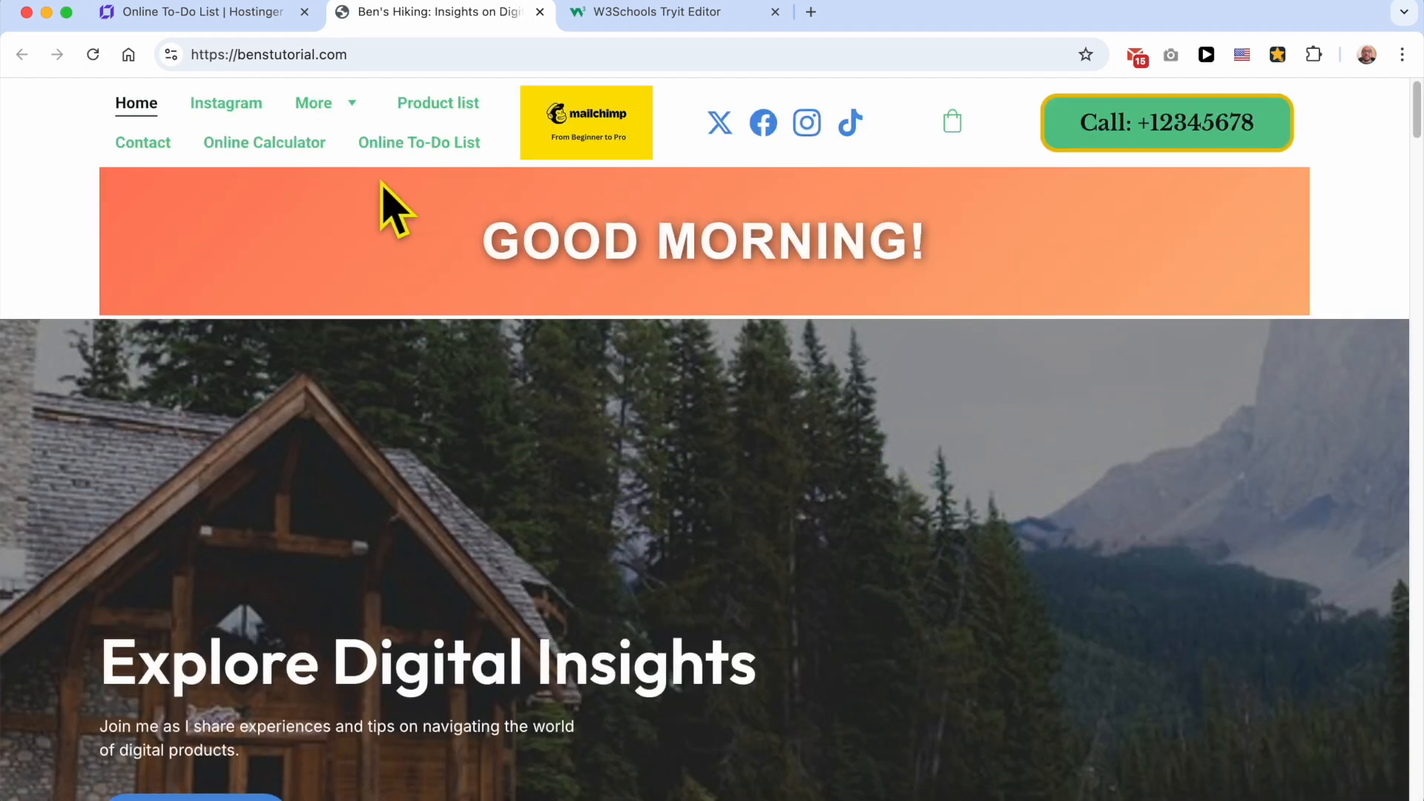
pyautogui.click(406, 145)
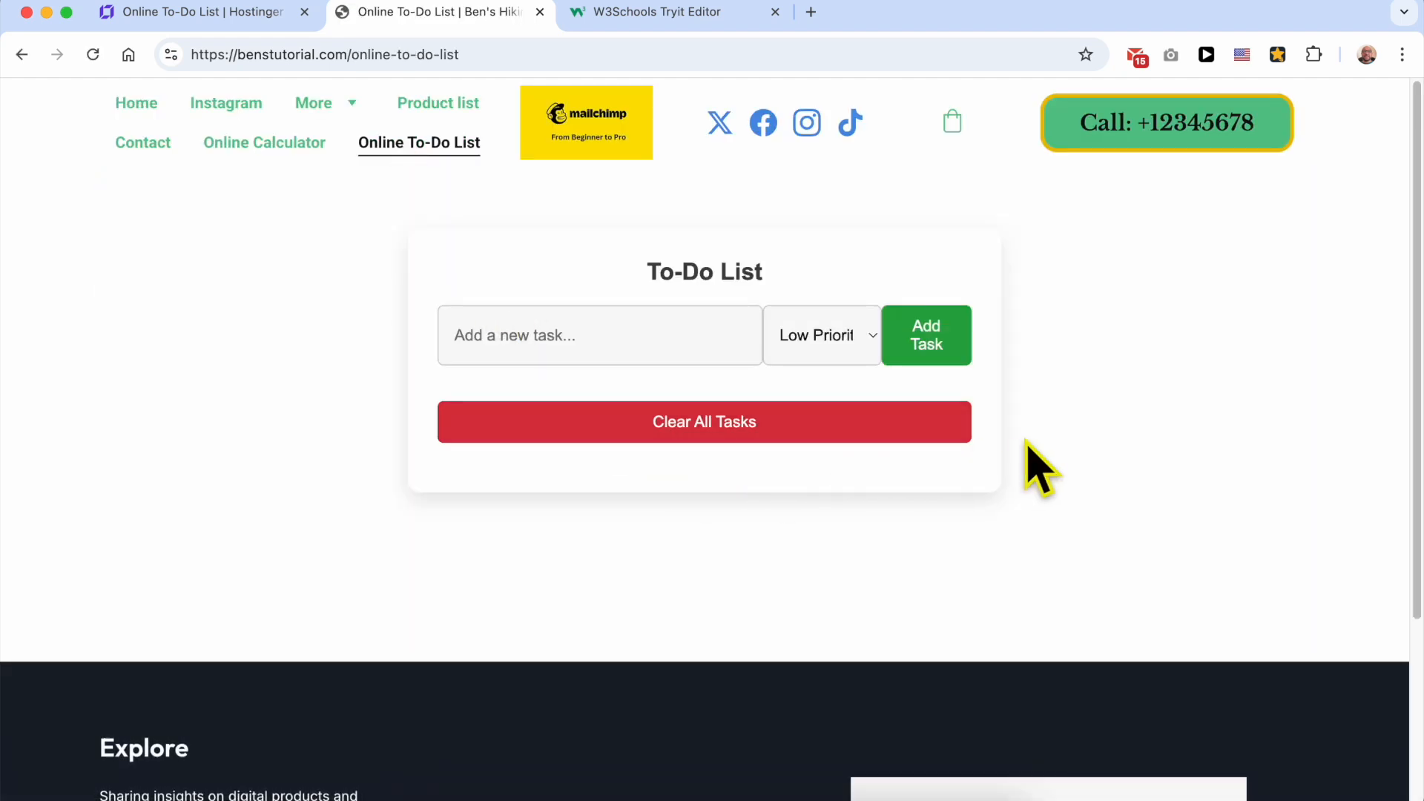
# Step: Add the task "buy bananas" with Medium Priority to the live to-do list
pyautogui.click(650, 327)
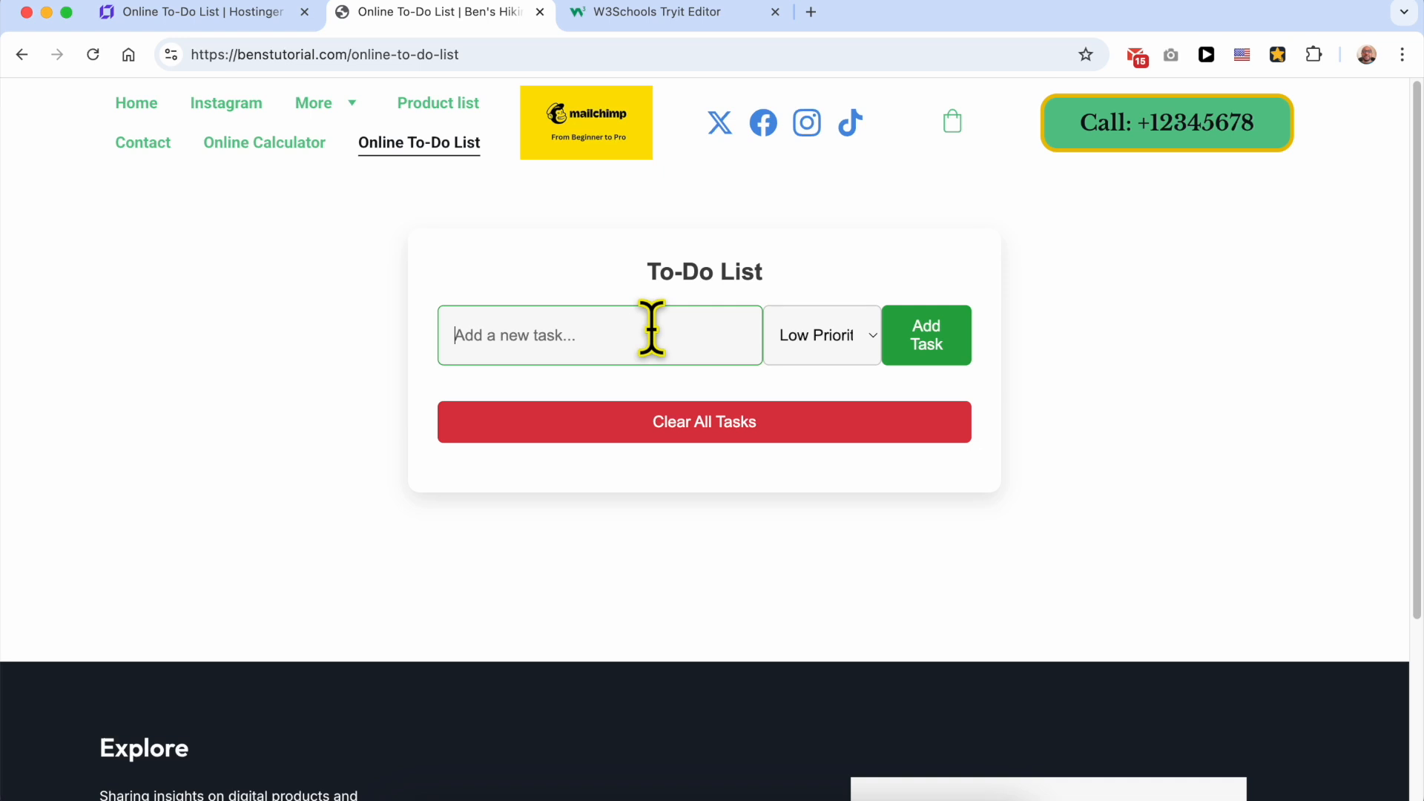
pyautogui.write('buy bananas')
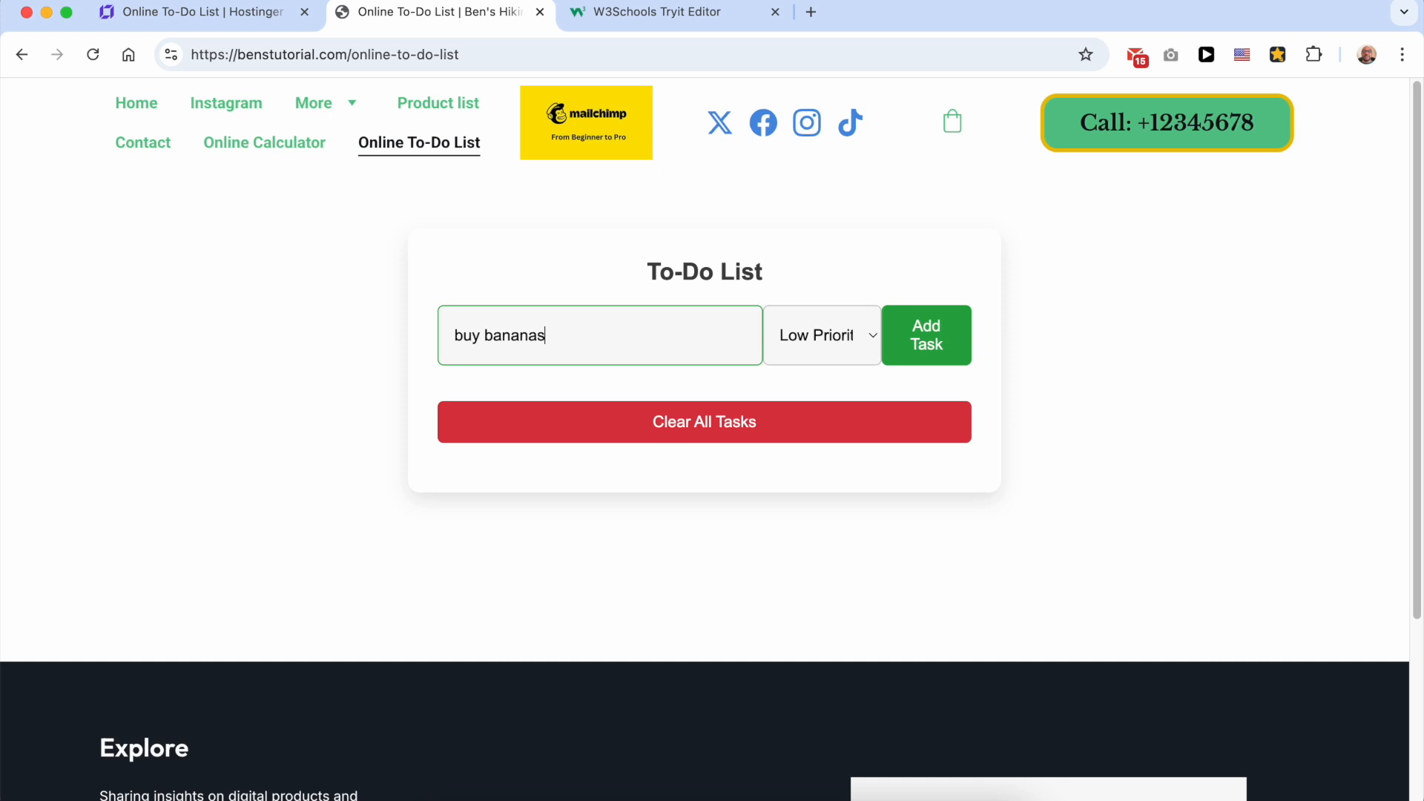
pyautogui.click(779, 339)
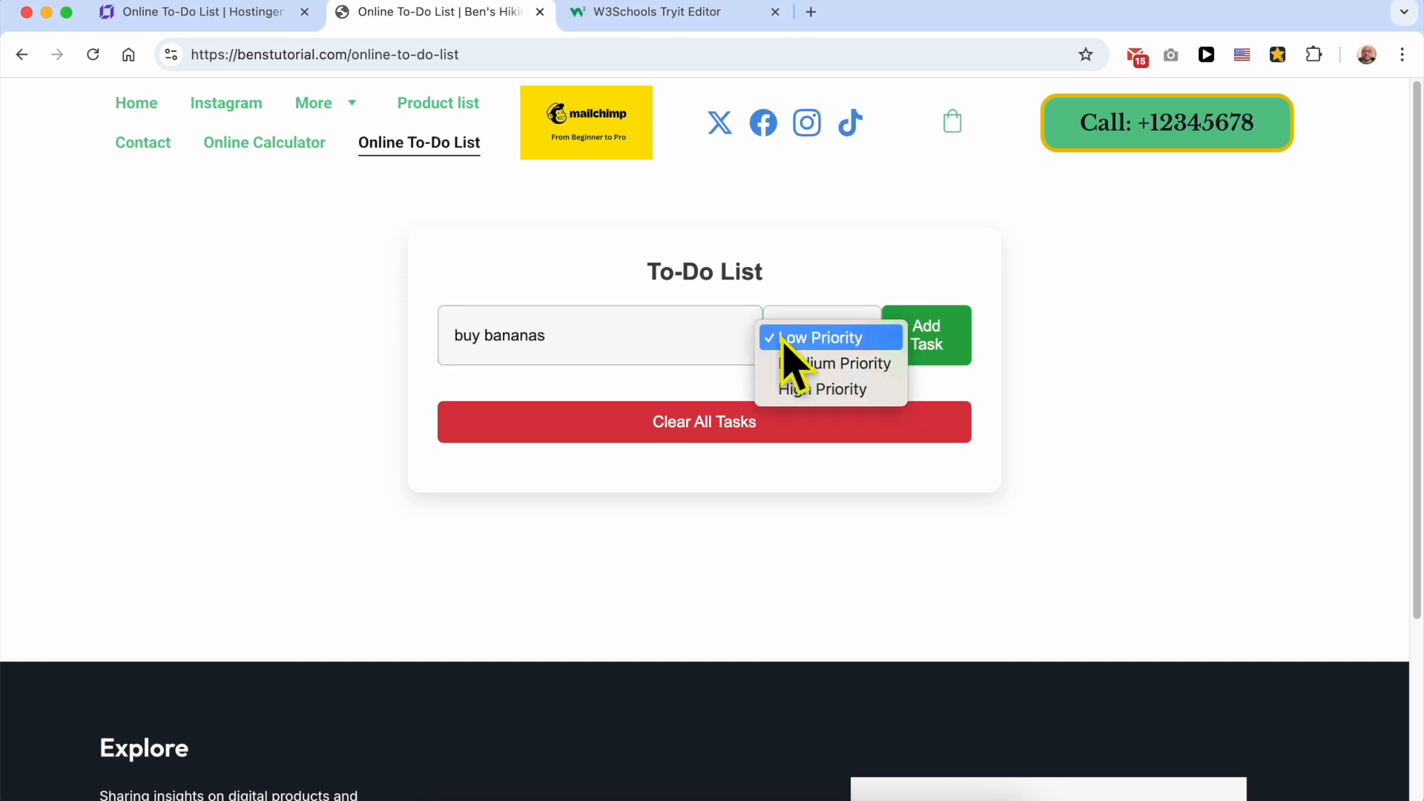
pyautogui.click(808, 362)
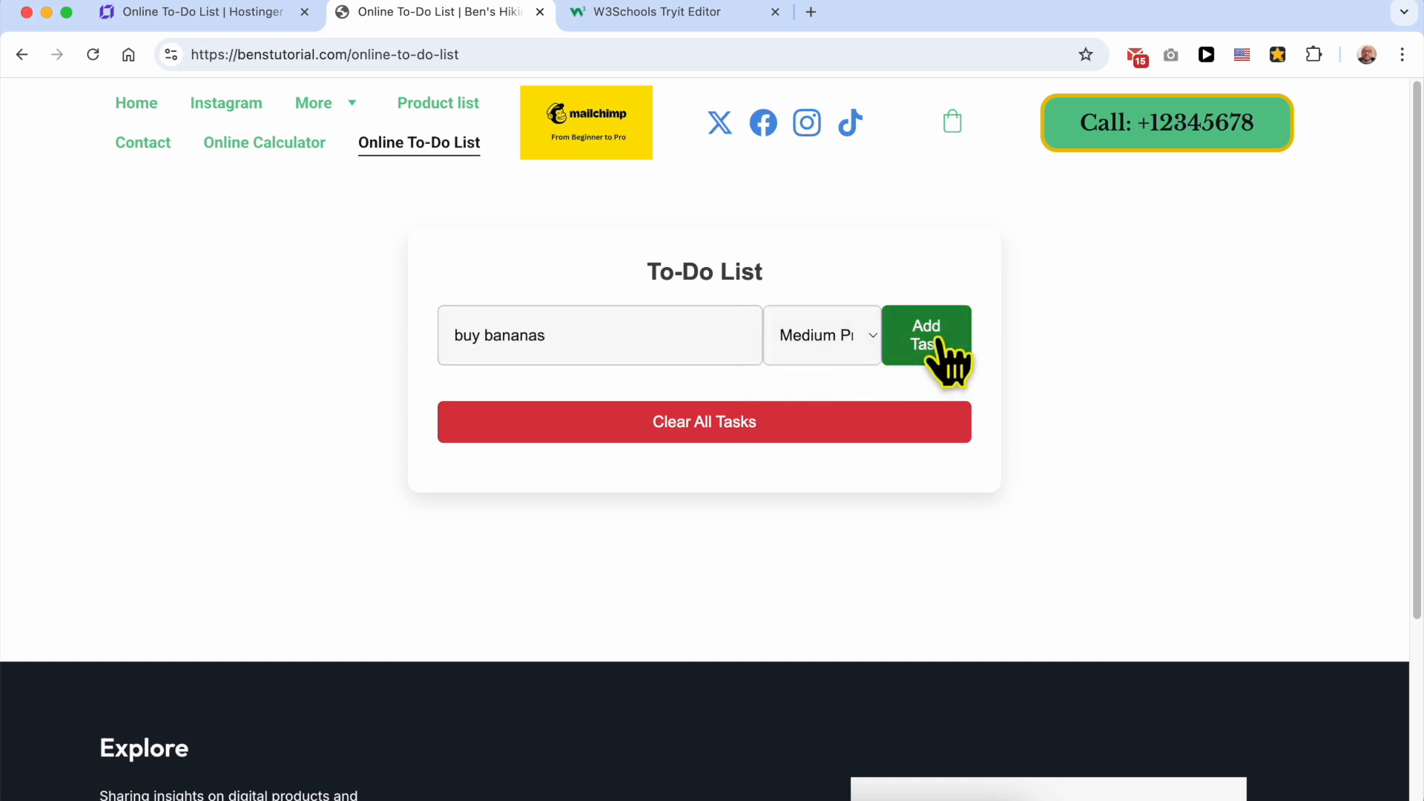
pyautogui.click(941, 347)
# Step: Add the task "go to the gym" with High Priority to the to-do list
pyautogui.click(648, 338)
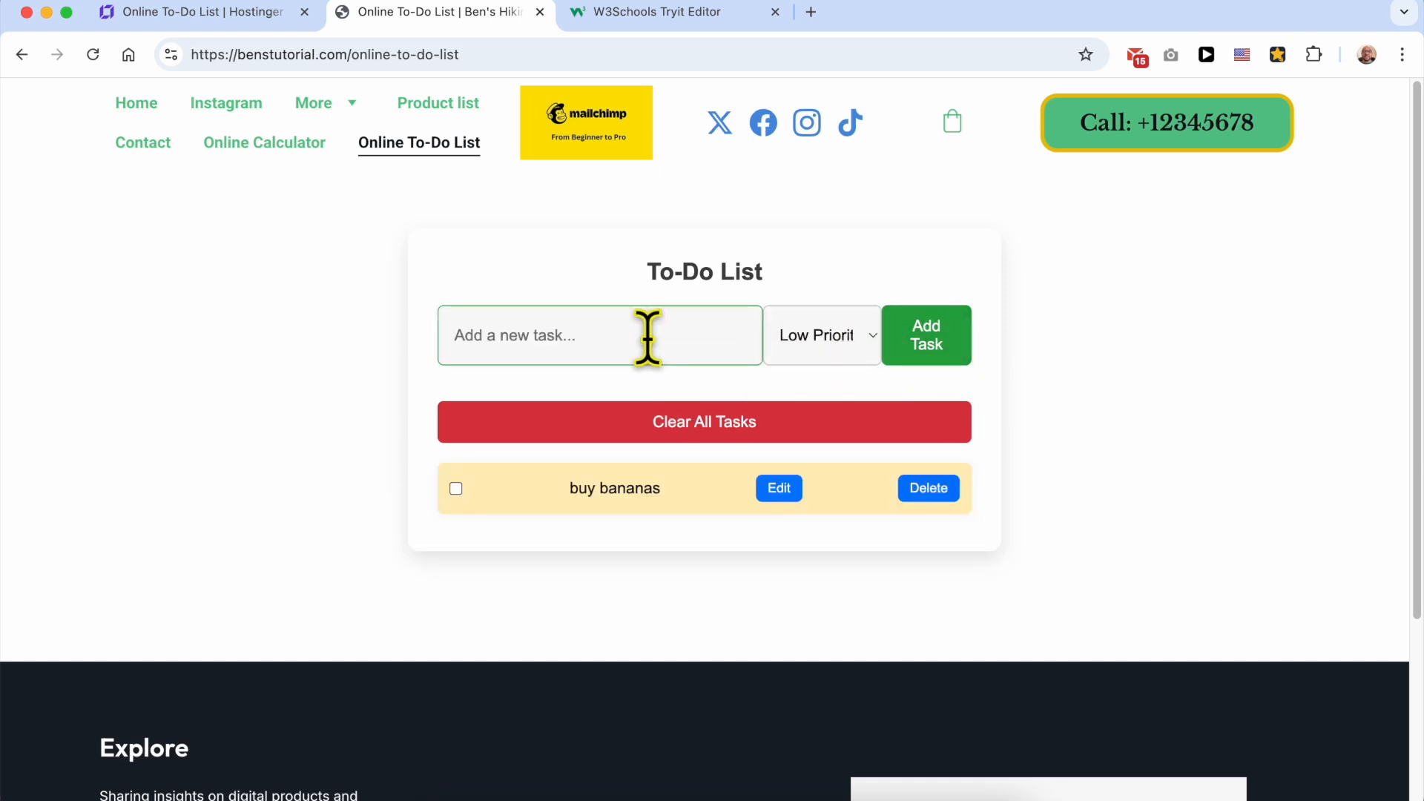
pyautogui.write('go to the gym')
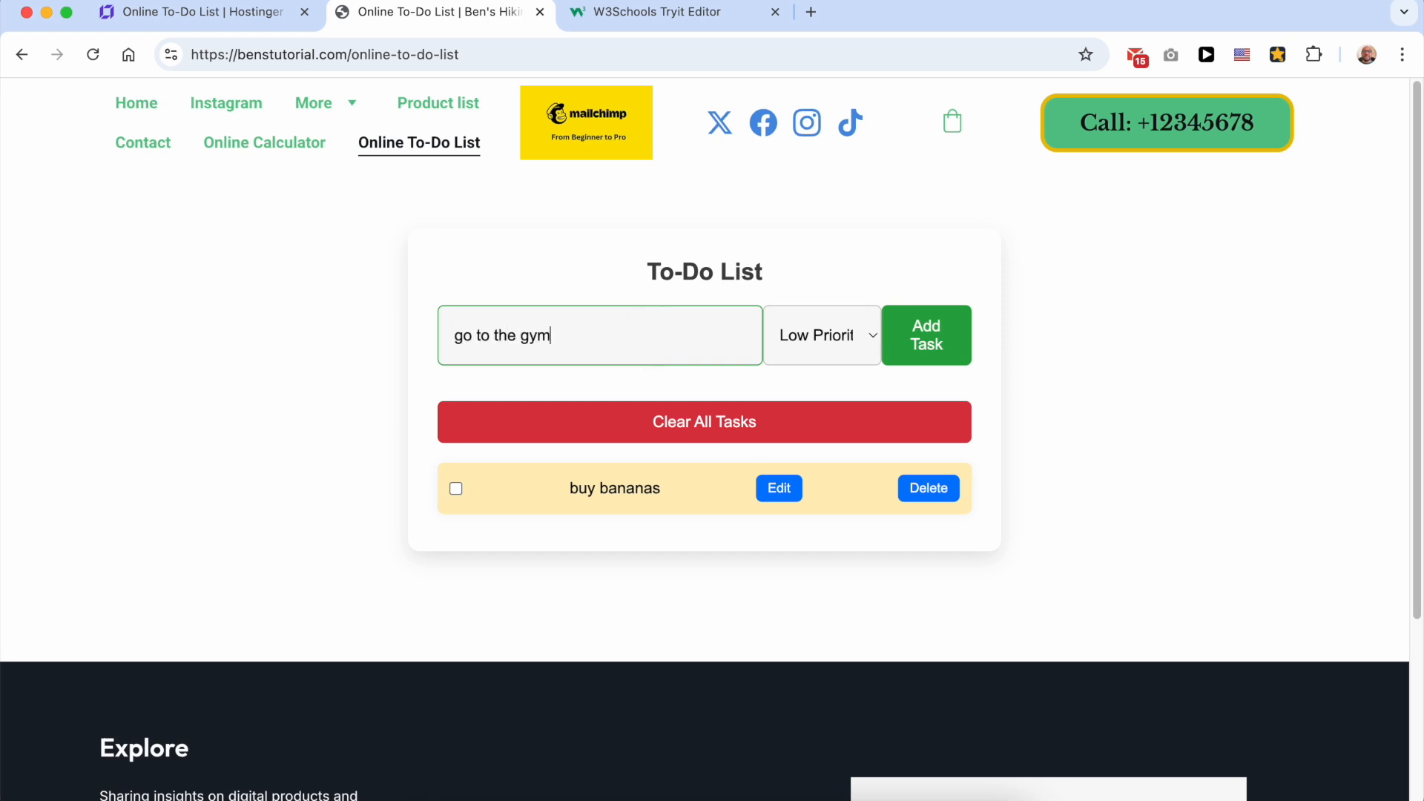
pyautogui.click(857, 358)
pyautogui.click(849, 390)
pyautogui.click(937, 340)
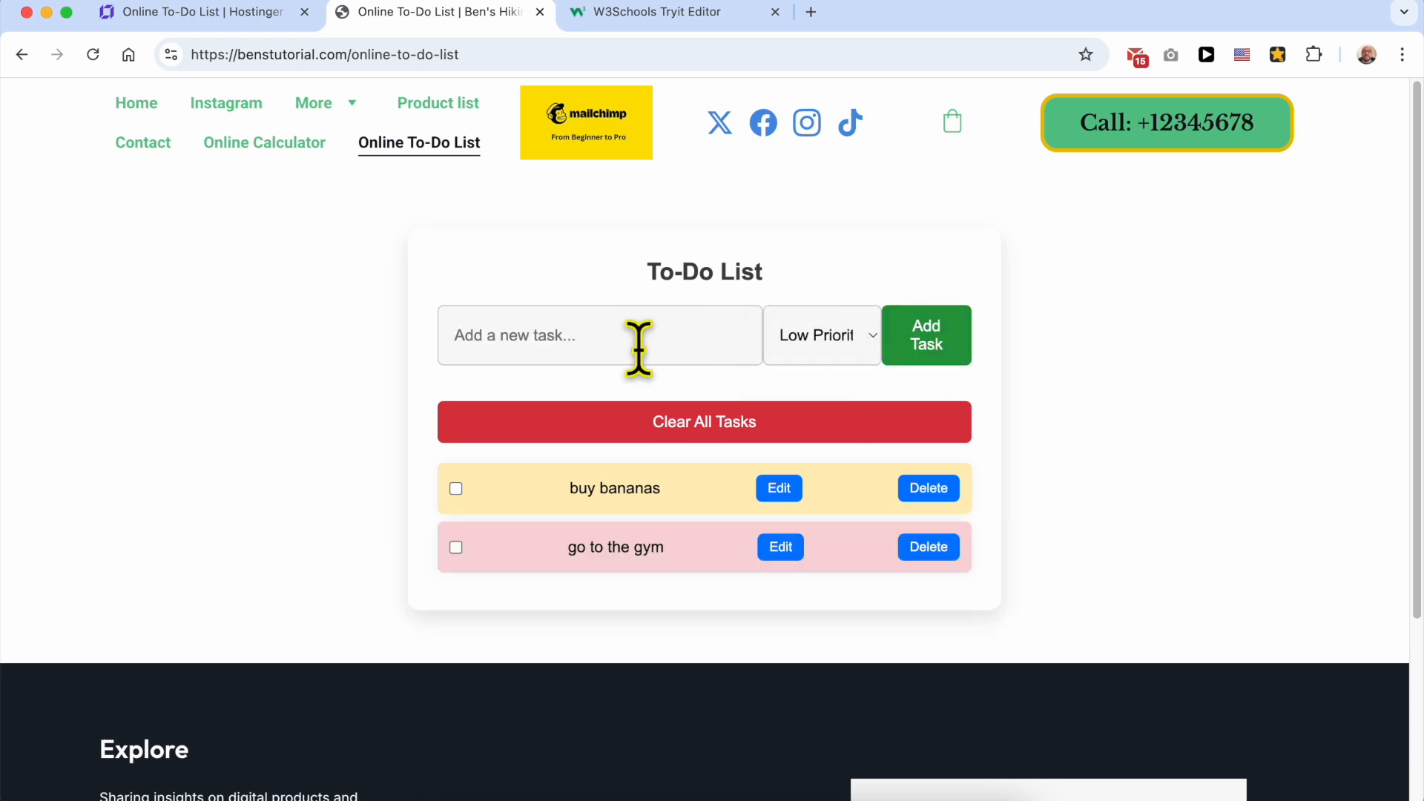
# Step: Add the task "repair my sunglasses" with High Priority and mark the "buy bananas" task as completed
pyautogui.click(619, 335)
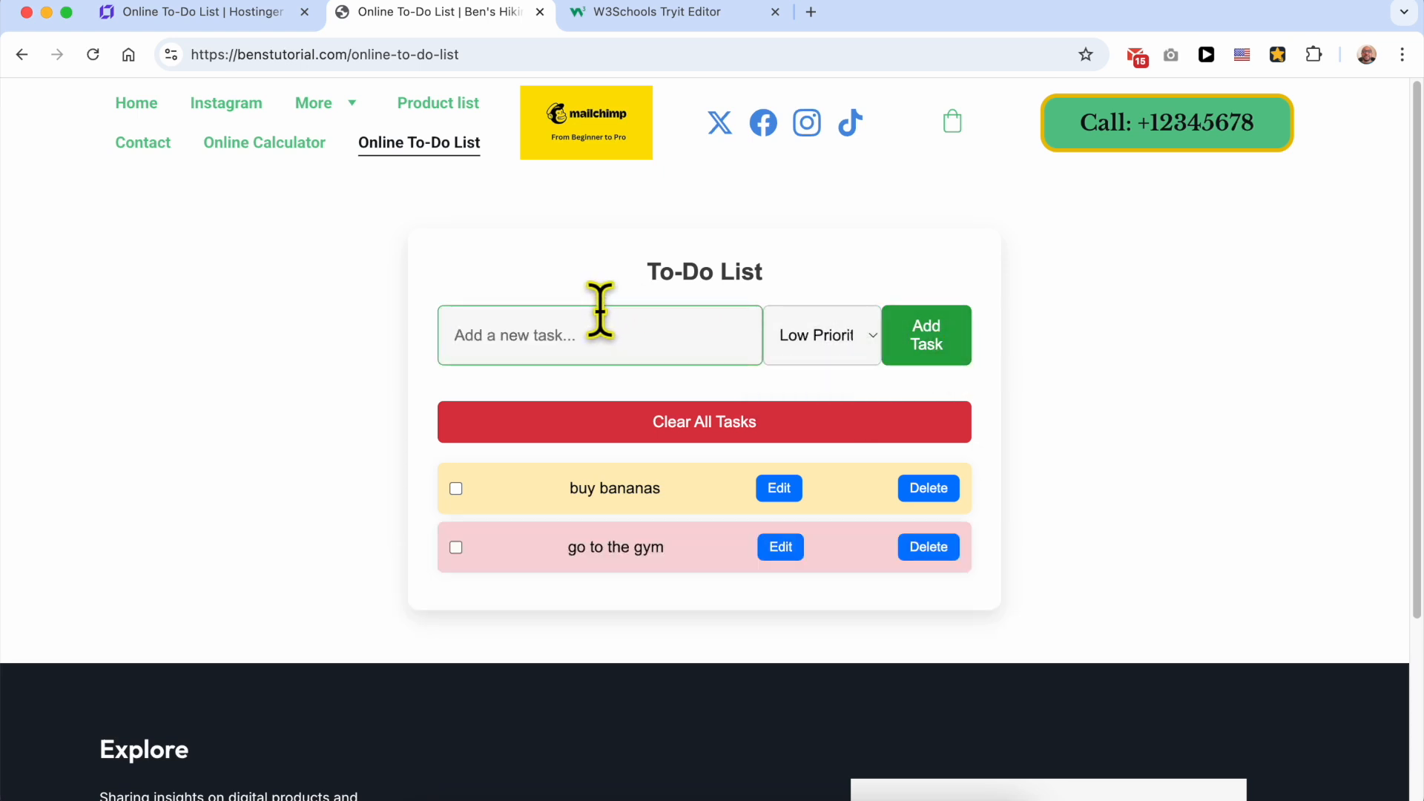
pyautogui.write('repair my sunglasses')
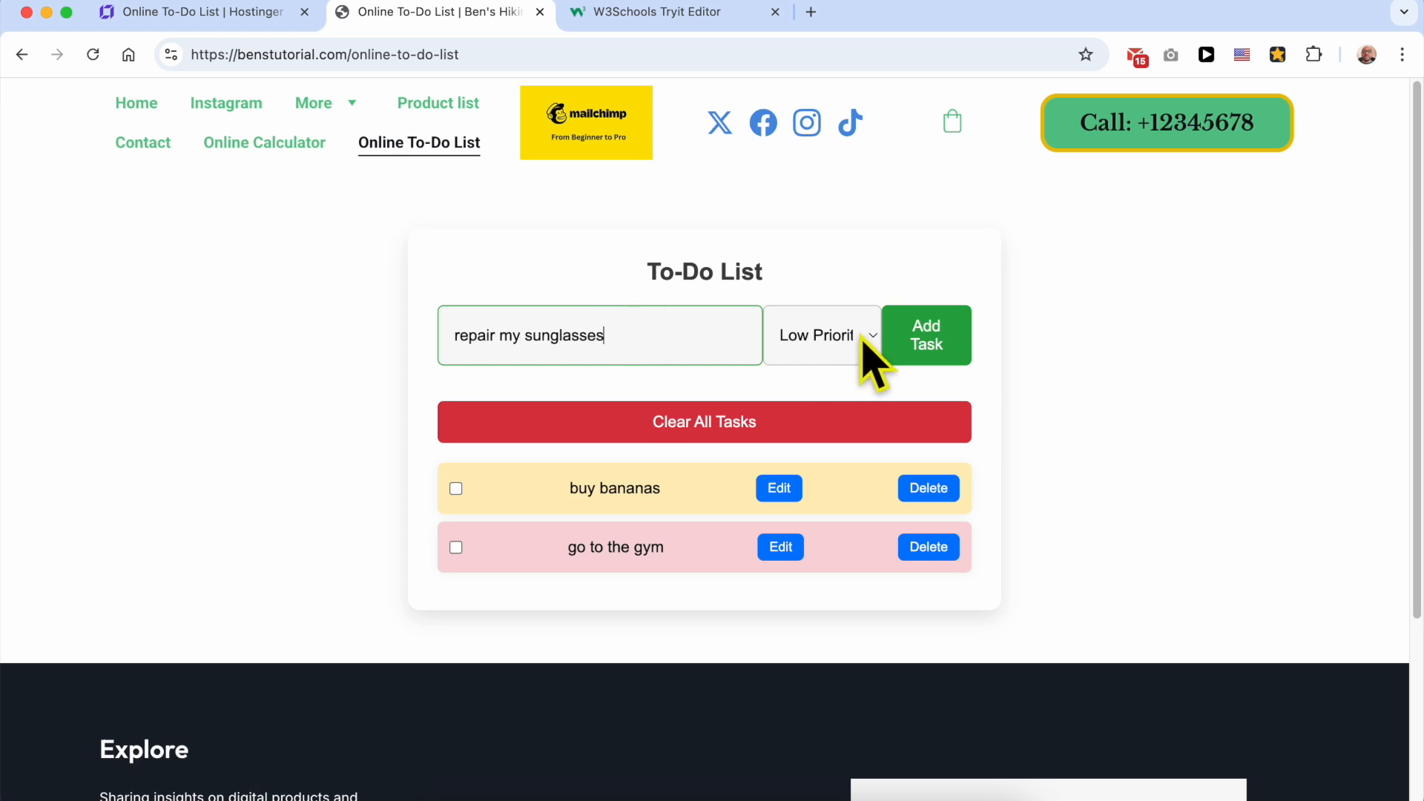
pyautogui.click(860, 347)
pyautogui.click(851, 389)
pyautogui.click(929, 356)
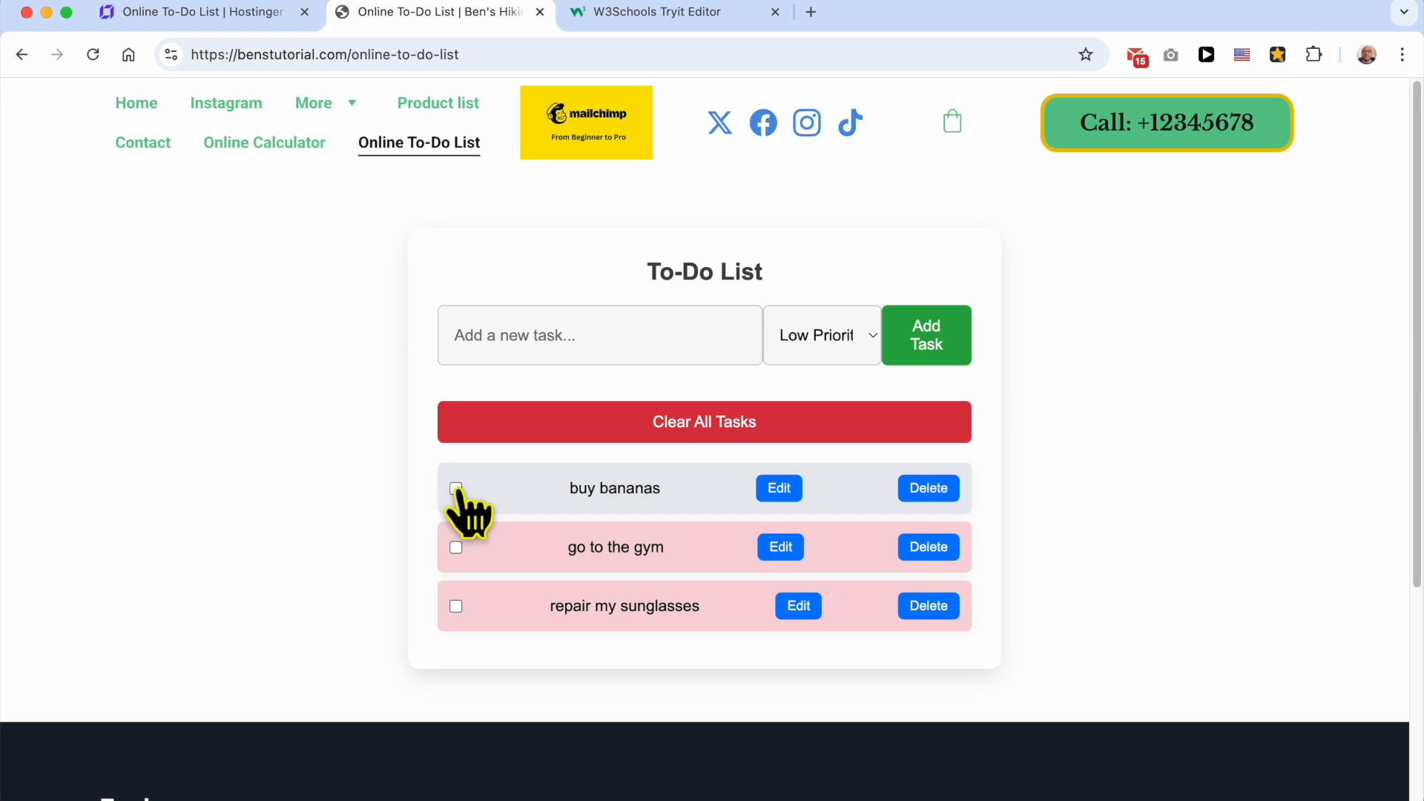
pyautogui.click(456, 489)
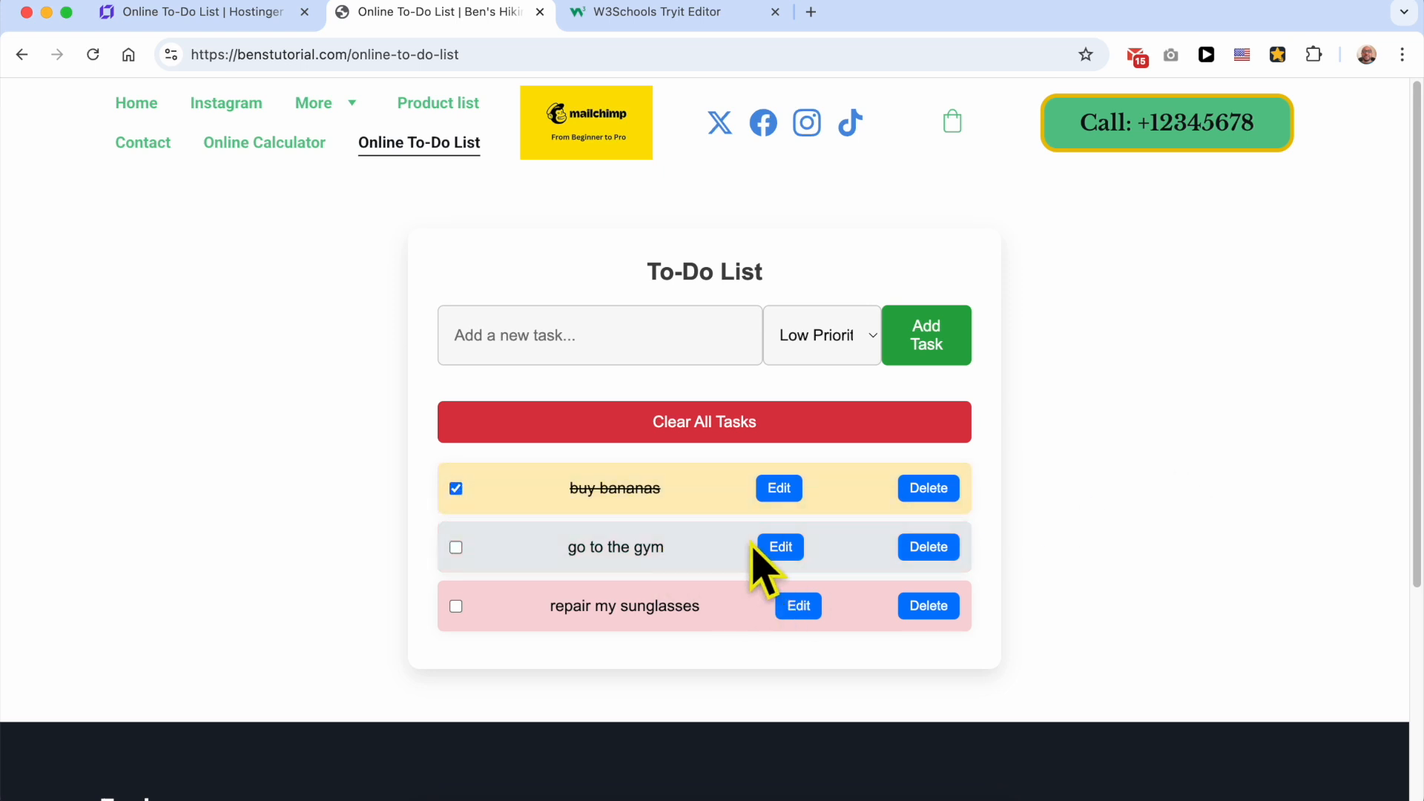
# Step: Rename the "go to the gym" task to "go to the gym2" with its priority kept at high, and delete that task
pyautogui.moveTo(674, 554); pyautogui.dragTo(548, 547)
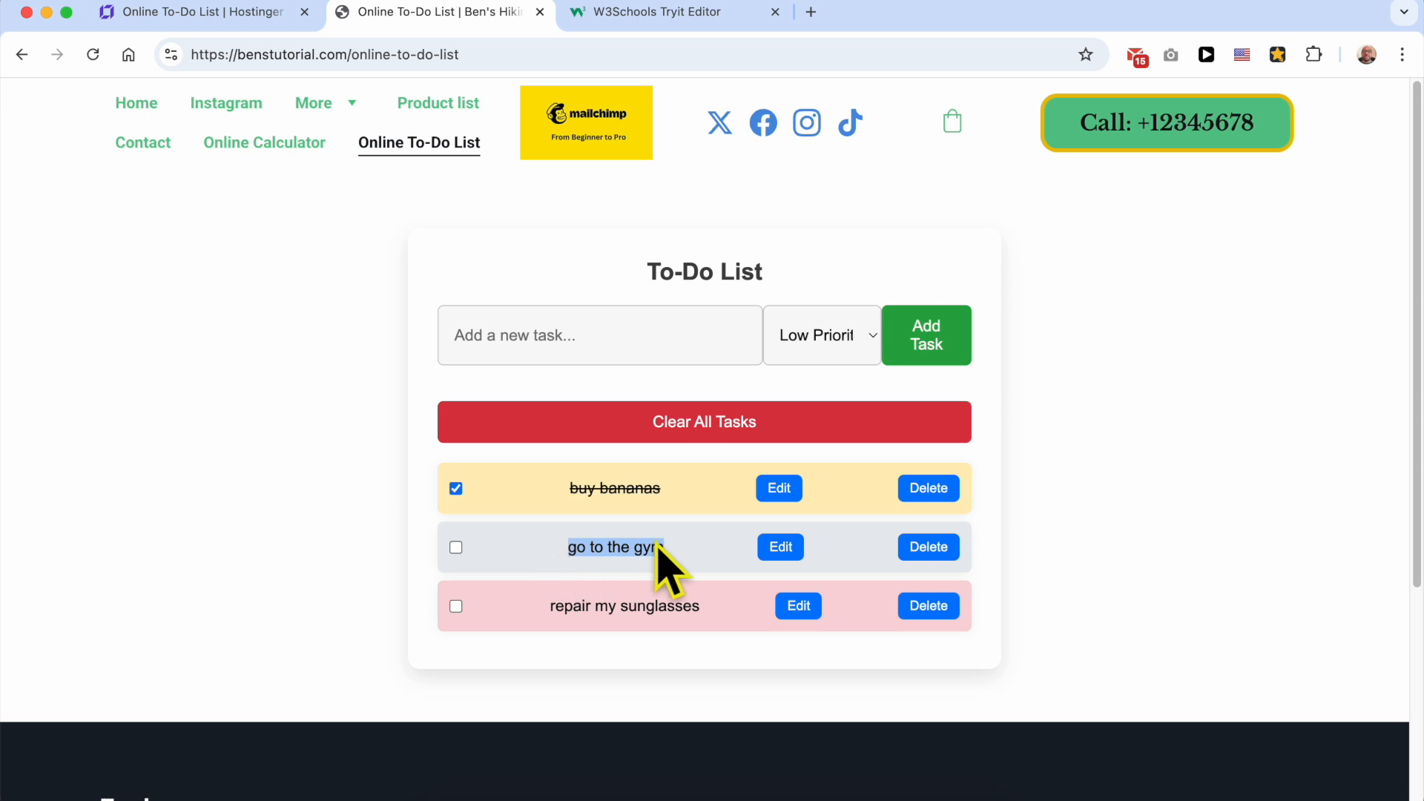
pyautogui.click(770, 551)
pyautogui.click(635, 175)
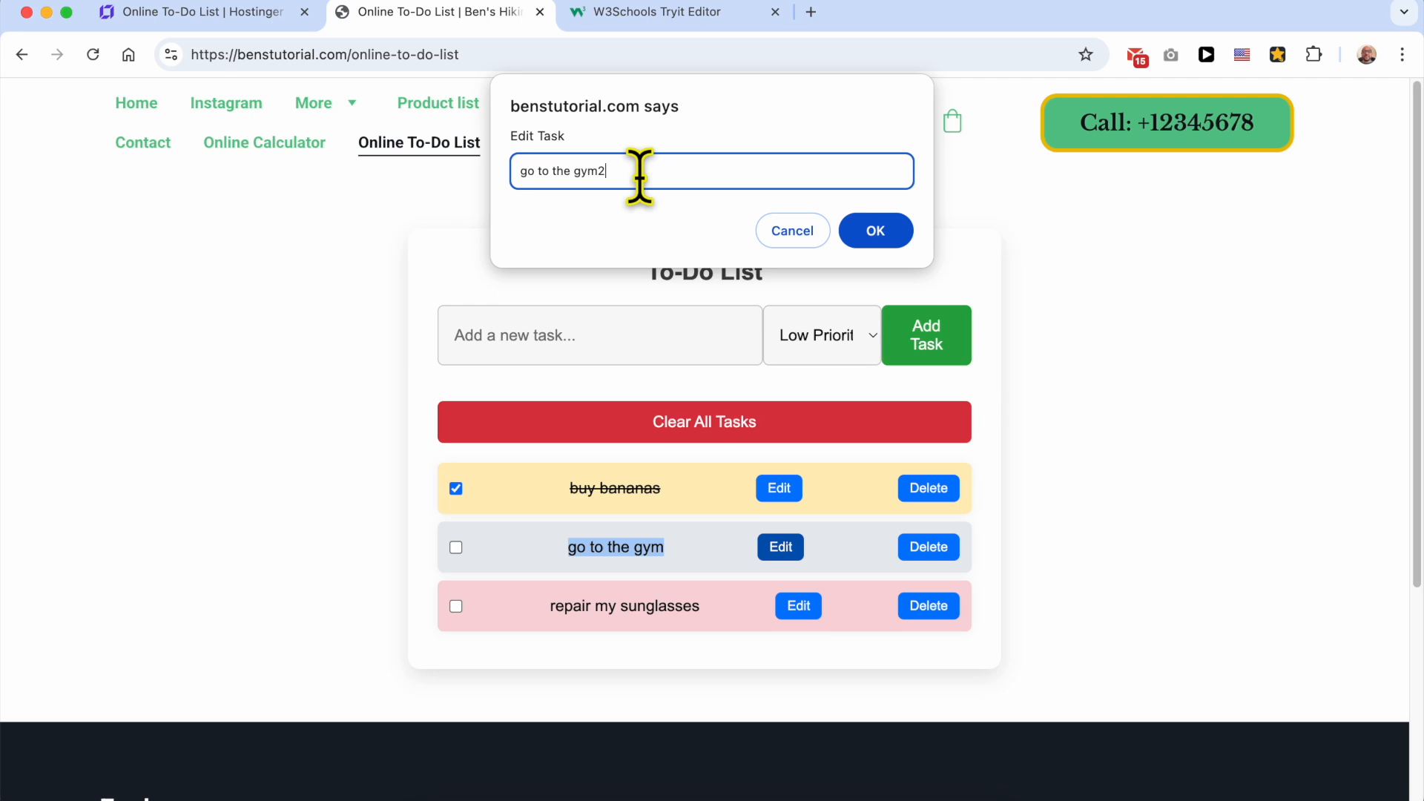
pyautogui.click(877, 230)
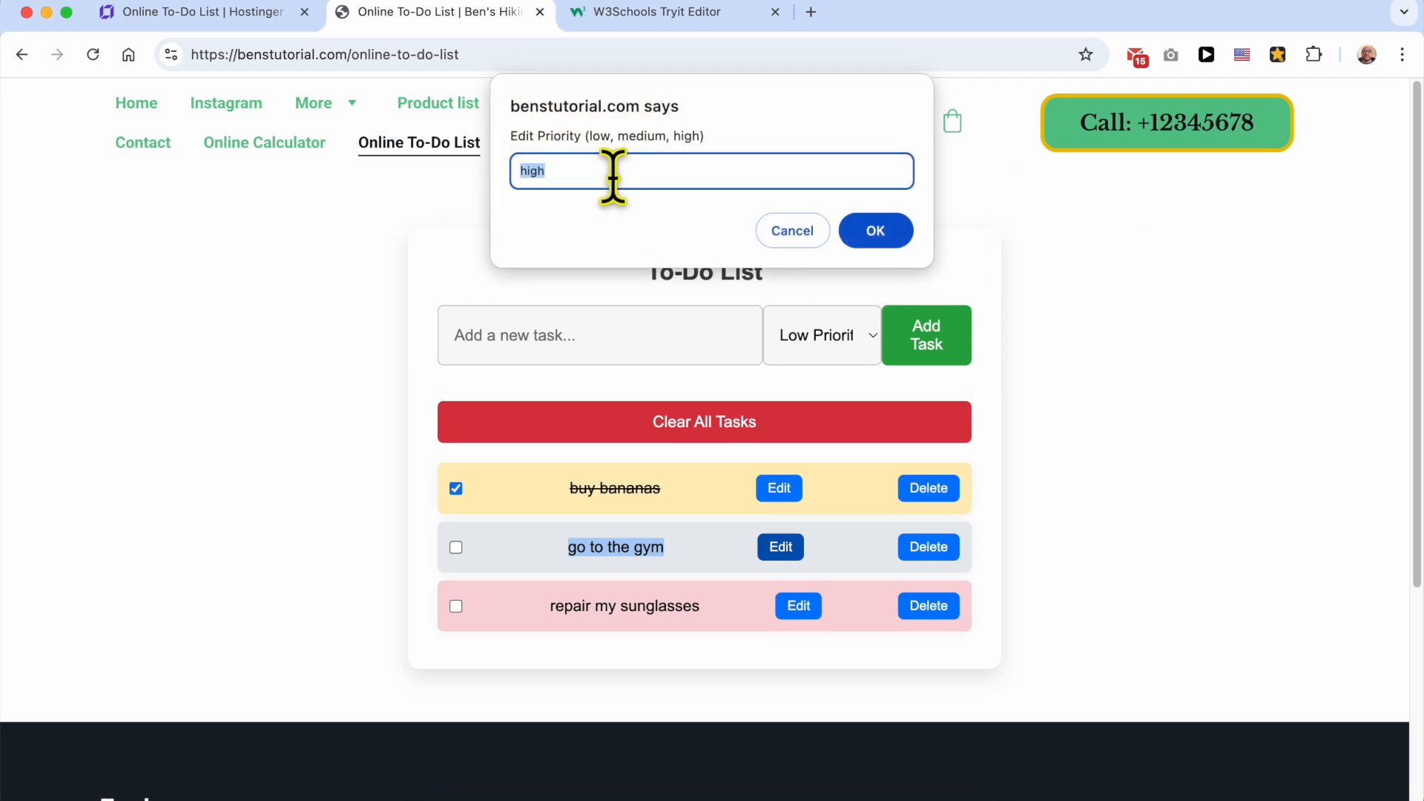
pyautogui.click(877, 231)
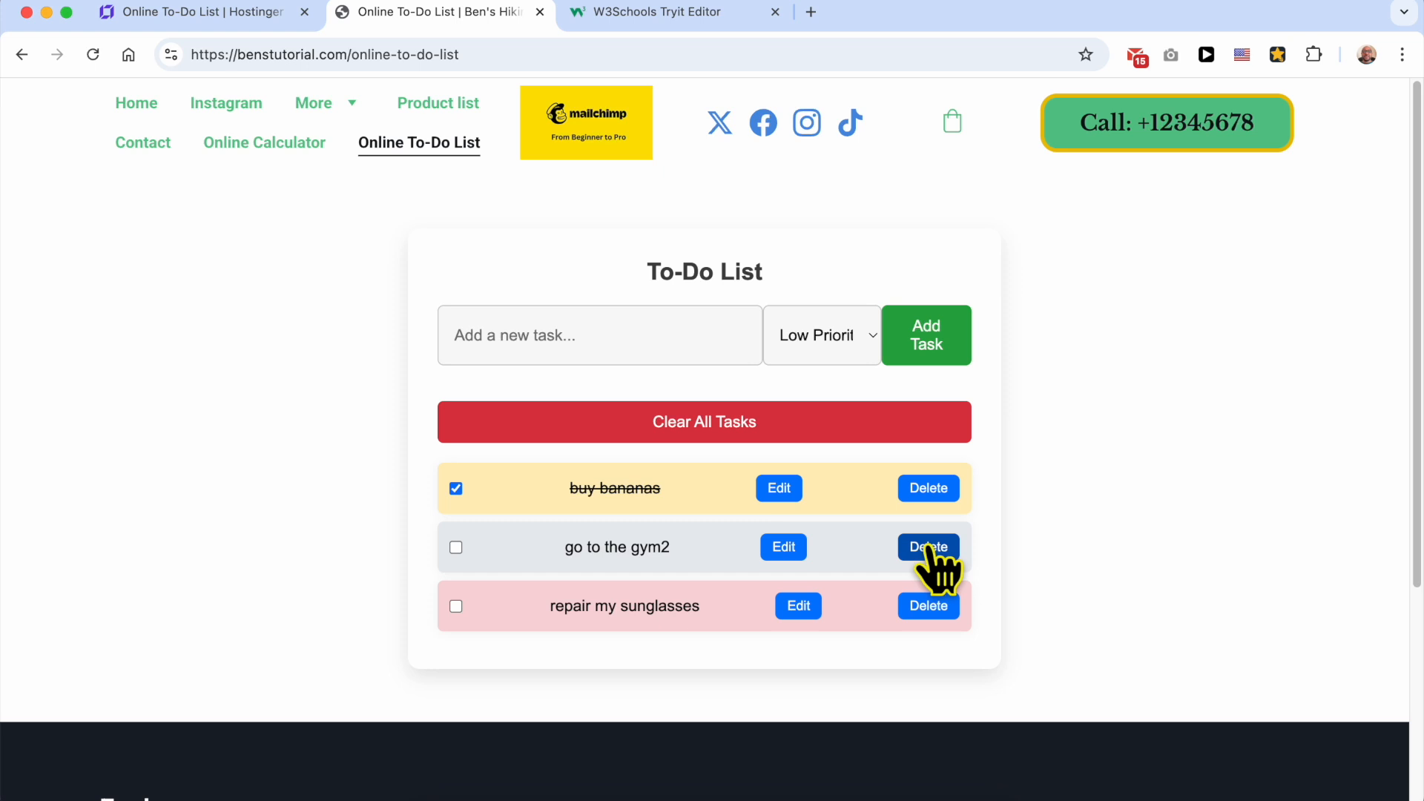
pyautogui.click(929, 549)
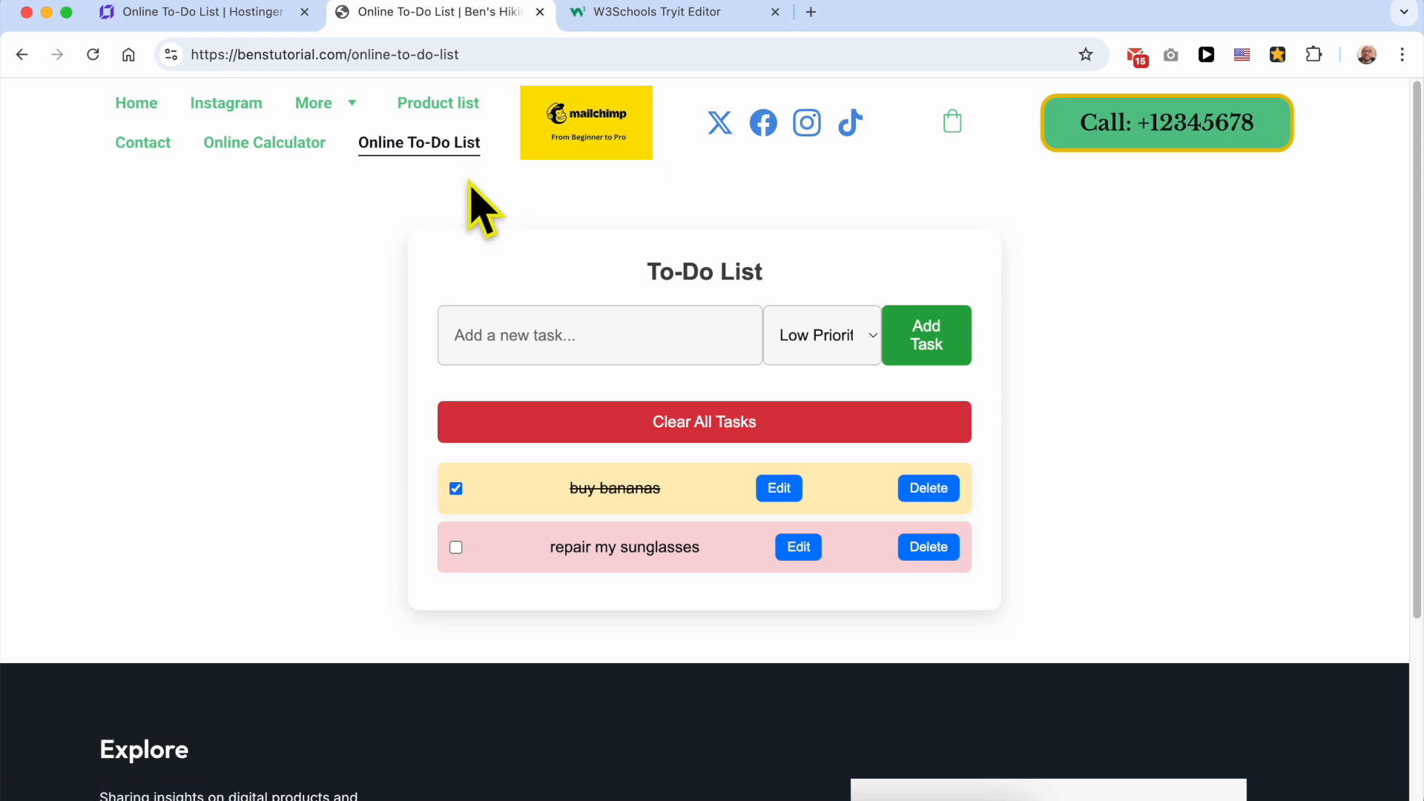
pyautogui.moveTo(771, 275); pyautogui.dragTo(528, 293)
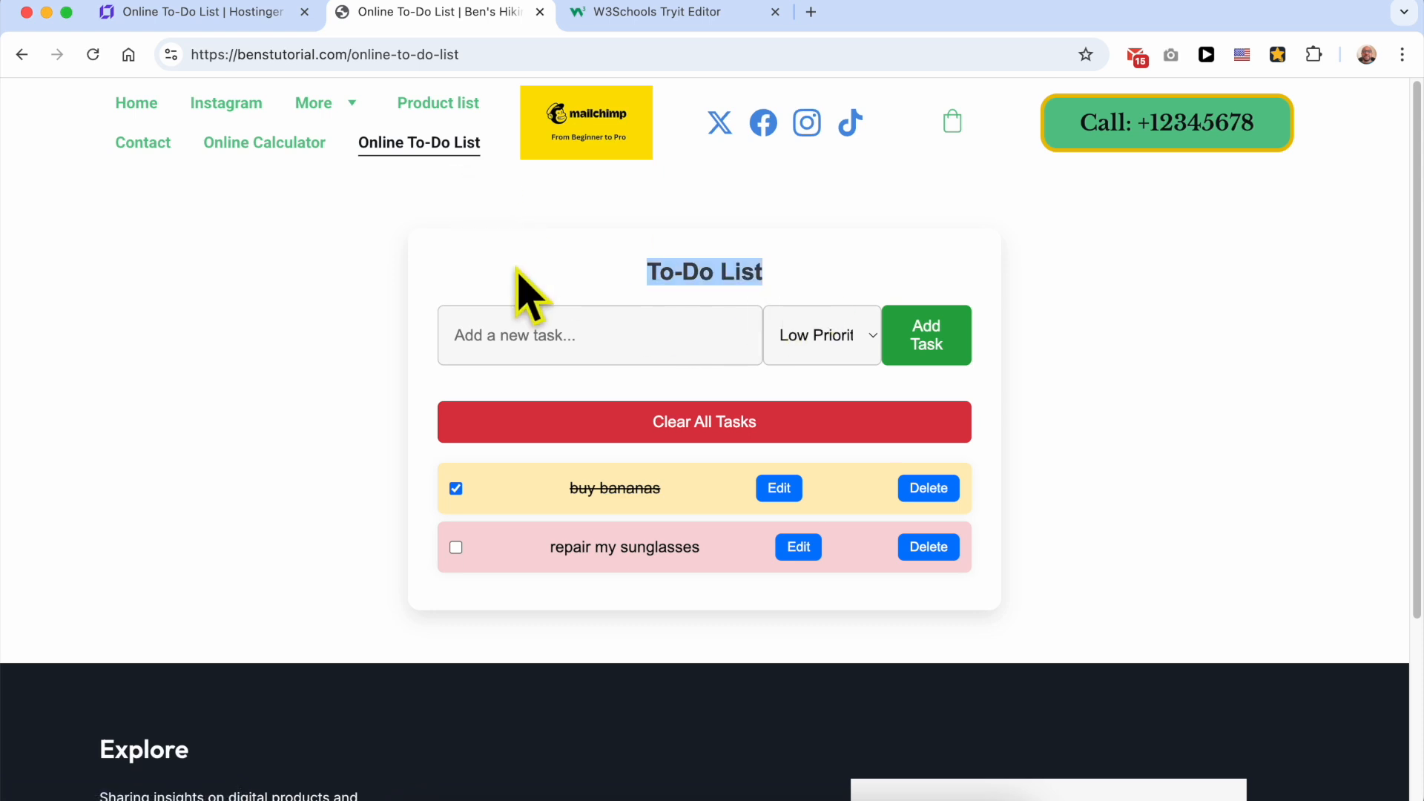
pyautogui.click(610, 267)
pyautogui.moveTo(555, 272); pyautogui.dragTo(522, 268)
pyautogui.click(861, 272)
pyautogui.click(531, 266)
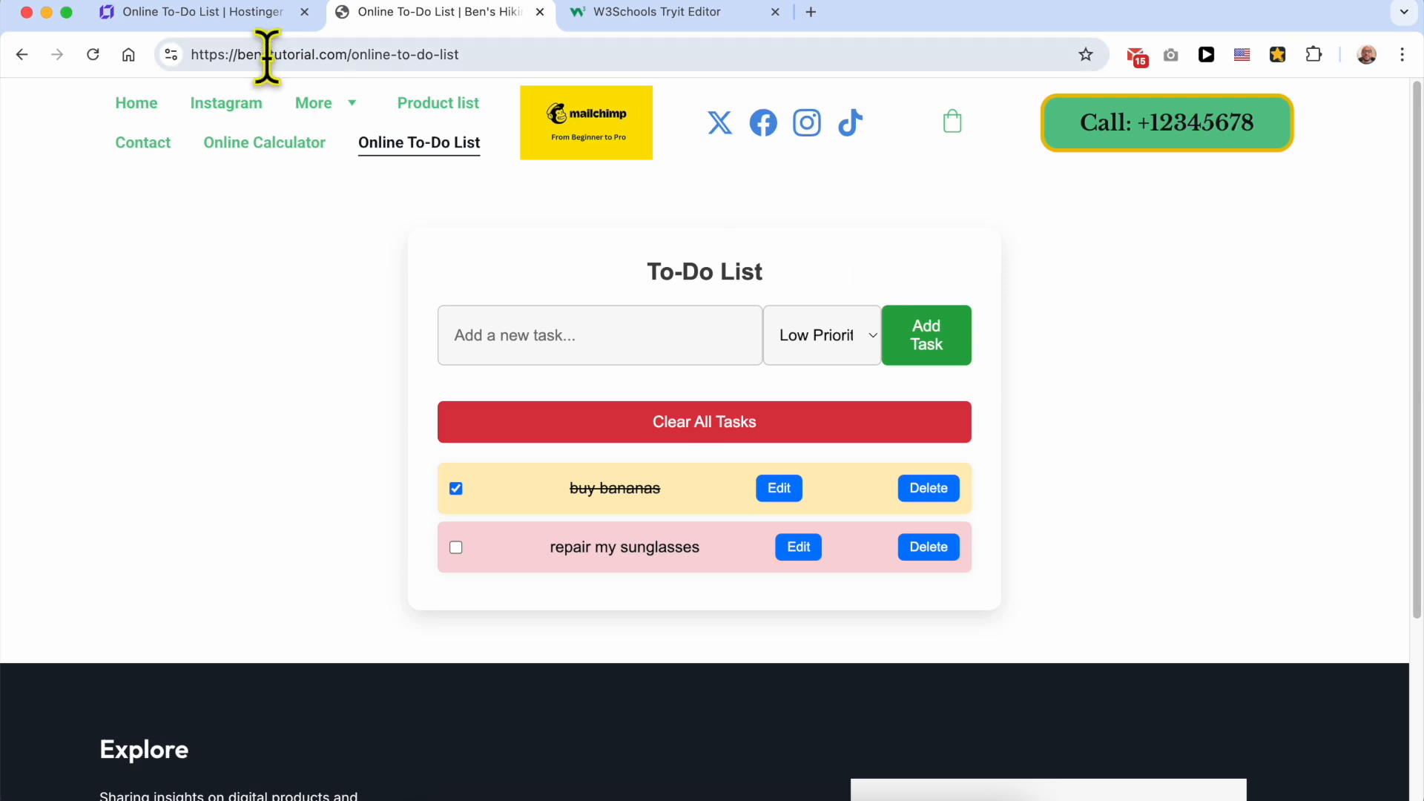
# Step: Switch to the Hostinger Website Builder, add a Text element to the section, and arrange it above the lowered to-do list
pyautogui.click(245, 13)
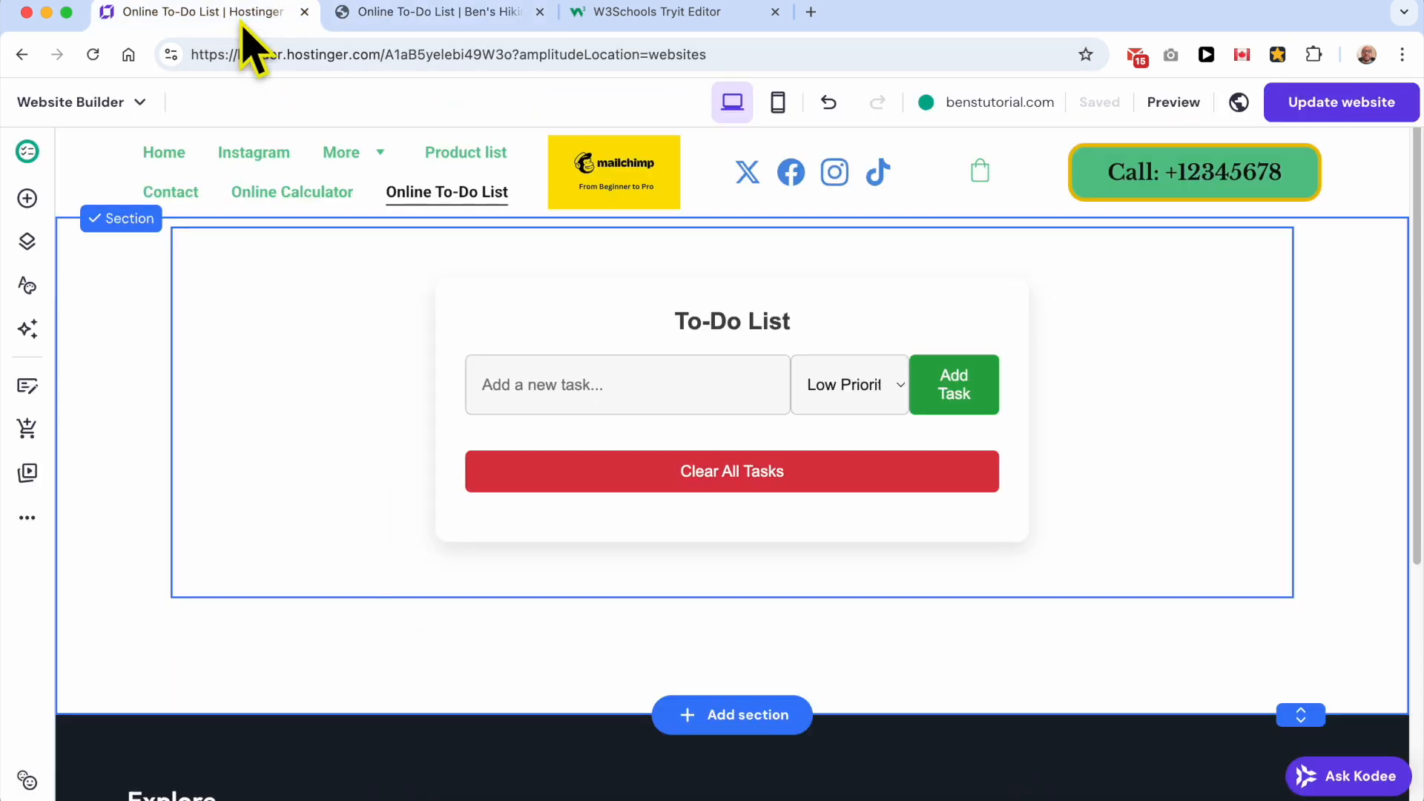
pyautogui.click(29, 242)
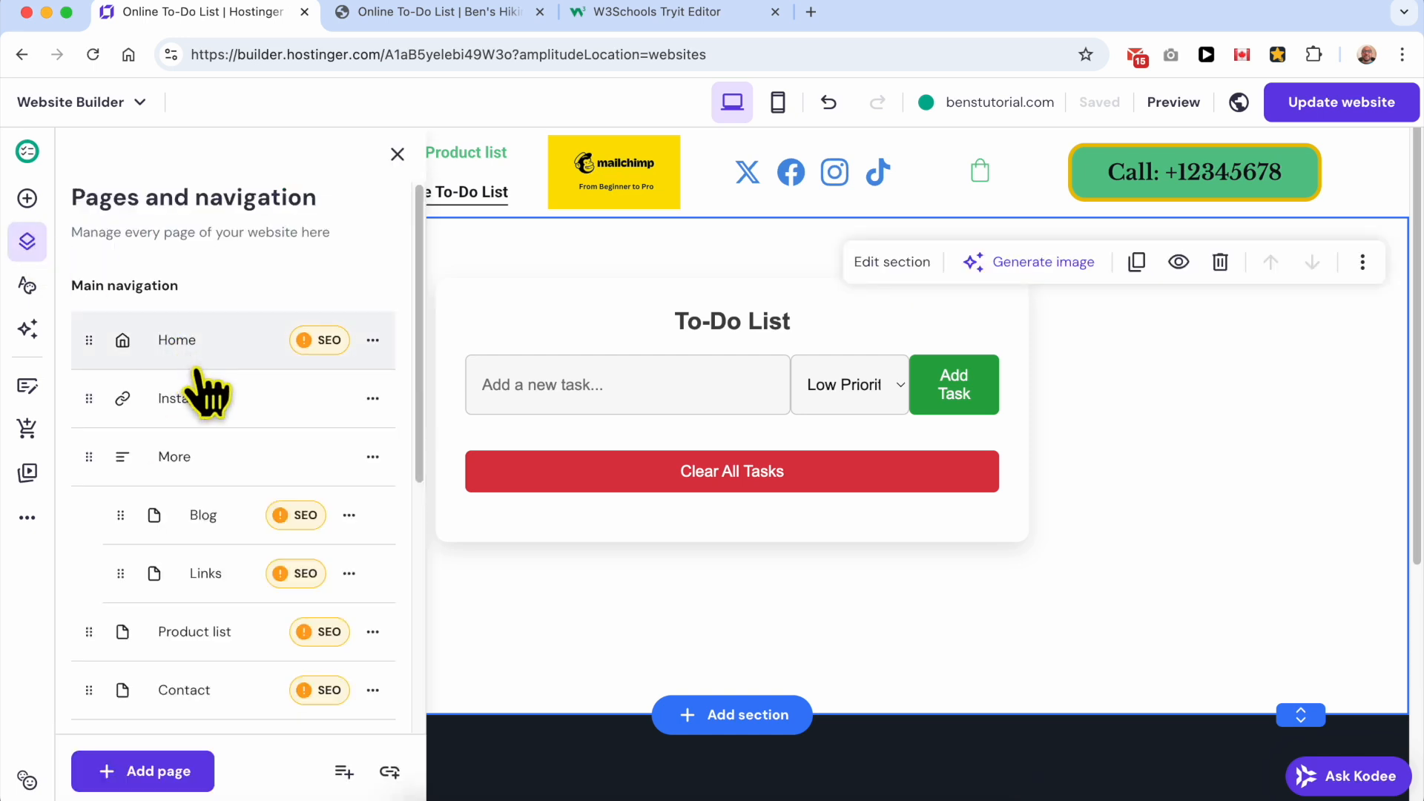
pyautogui.click(27, 198)
pyautogui.moveTo(121, 327); pyautogui.dragTo(620, 292)
pyautogui.moveTo(527, 343); pyautogui.dragTo(540, 461)
pyautogui.moveTo(645, 341); pyautogui.dragTo(514, 302)
# Step: Set the new text element to "Online Todo list for Free" and widen its box so the heading fits on one line
pyautogui.doubleClick(528, 286)
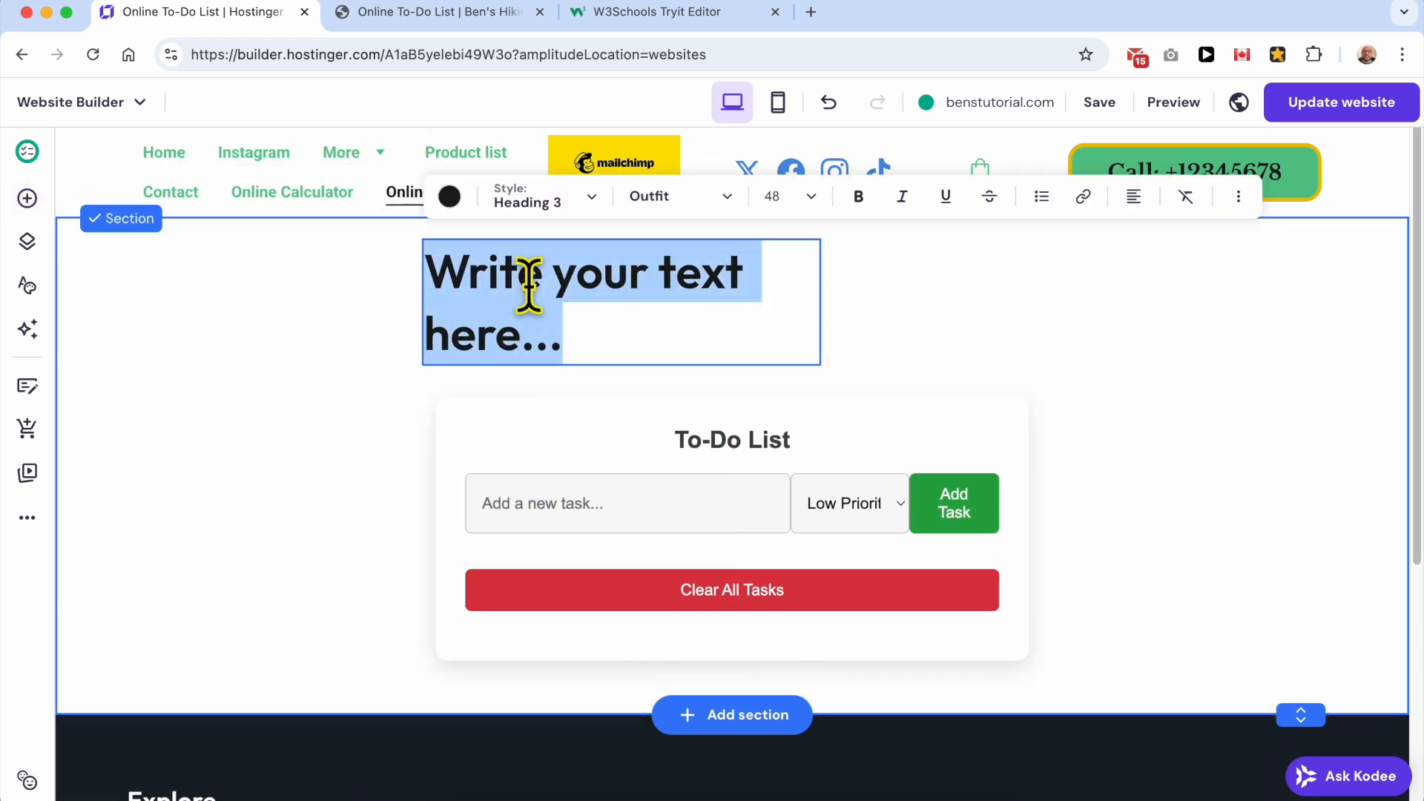
pyautogui.write('Online')
pyautogui.hotkey('ctrl', 'a')
pyautogui.write('F')
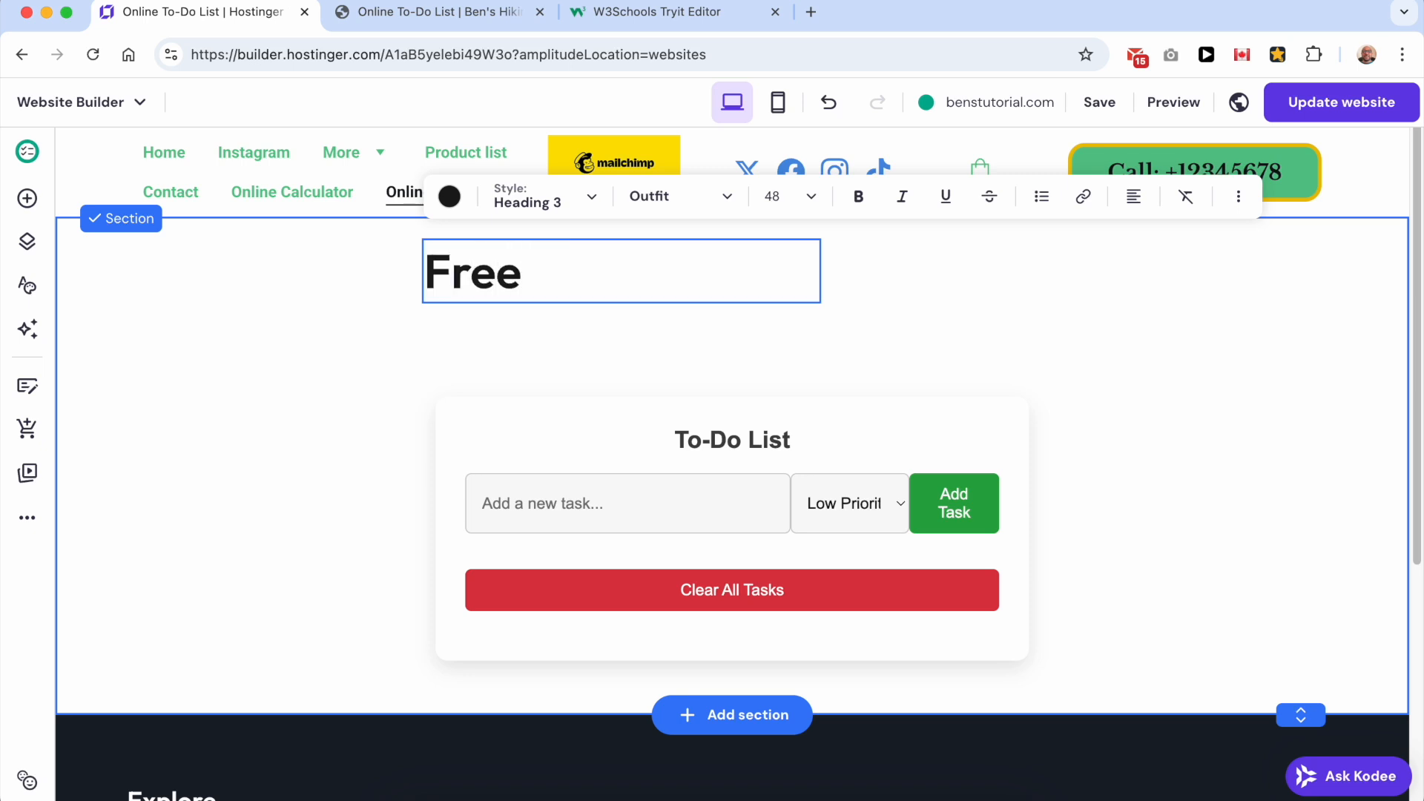
pyautogui.write('ree O')
pyautogui.hotkey('ctrl', 'a')
pyautogui.write('On')
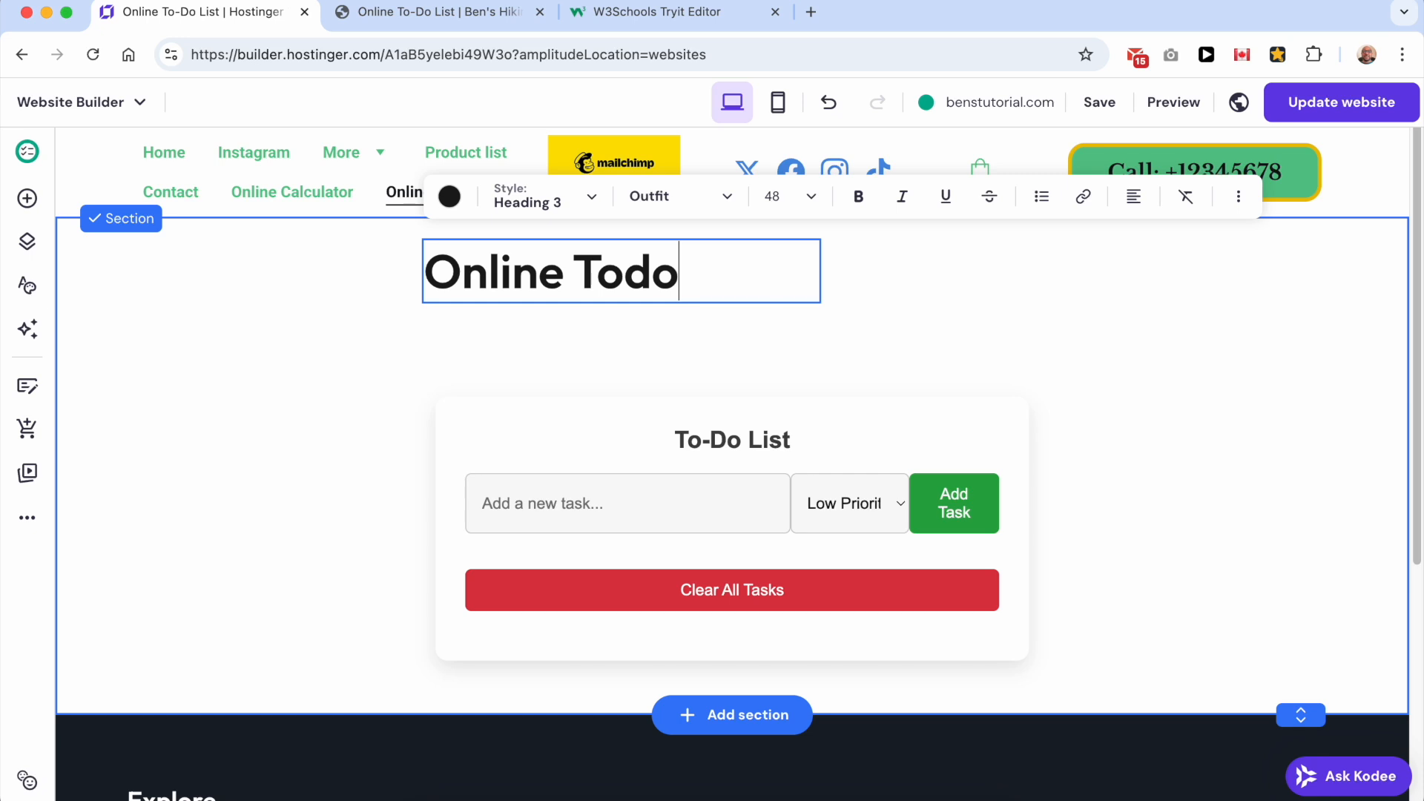
pyautogui.write('line Todo list f')
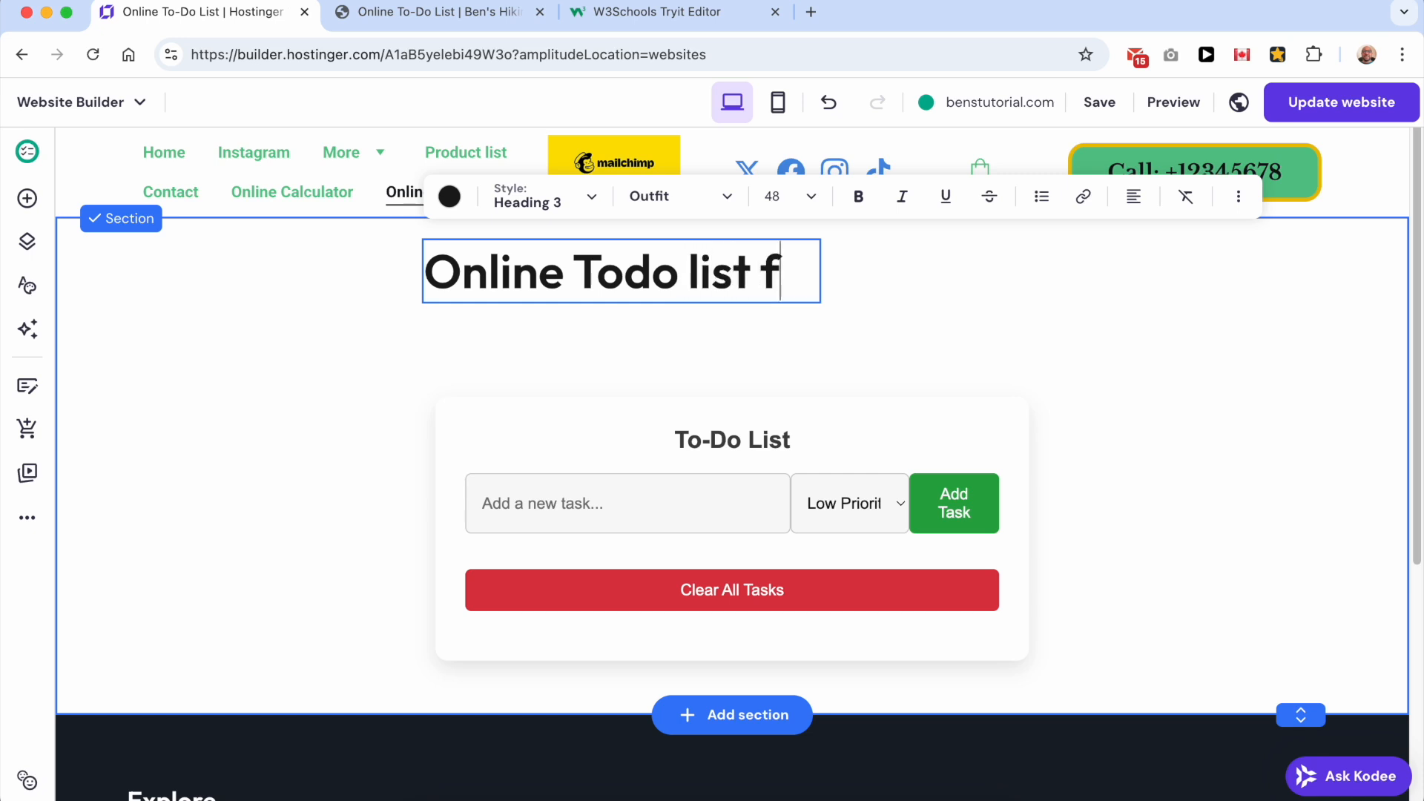
pyautogui.write('or Fr')
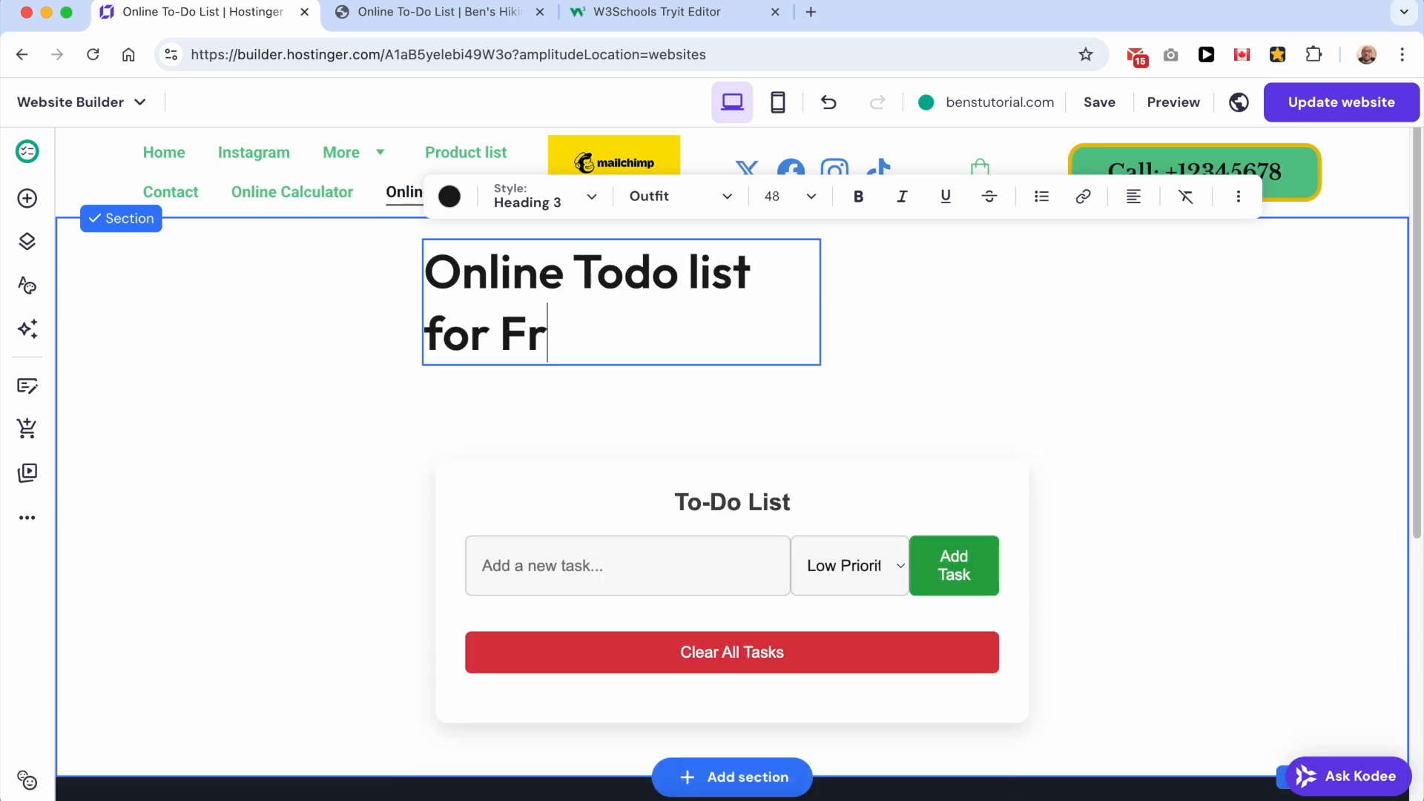
pyautogui.press('Escape')
pyautogui.moveTo(817, 290); pyautogui.dragTo(964, 282)
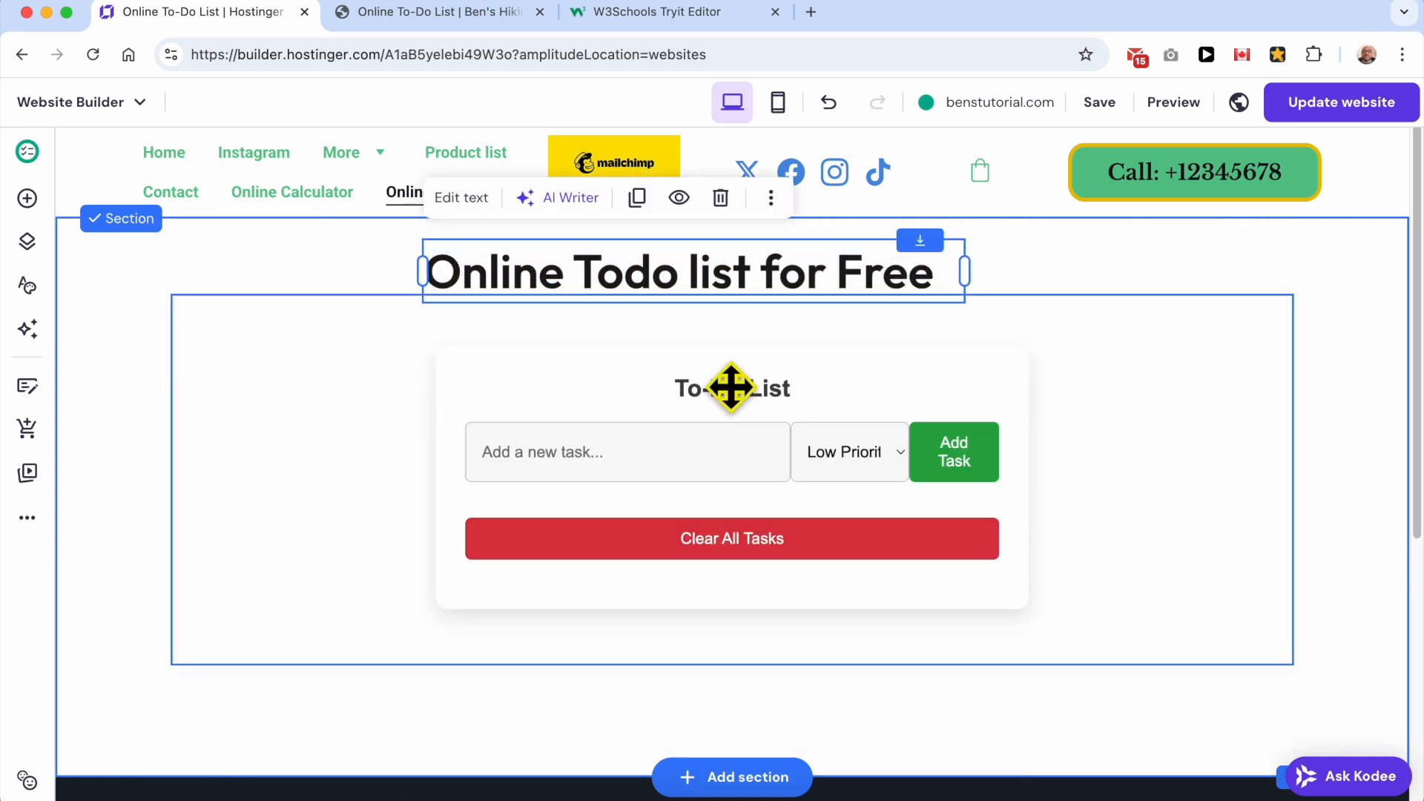
pyautogui.click(735, 384)
# Step: Switch to the W3Schools Tryit Editor, change the code's h2 heading to "Enter your tasks below", and run the code
pyautogui.click(641, 13)
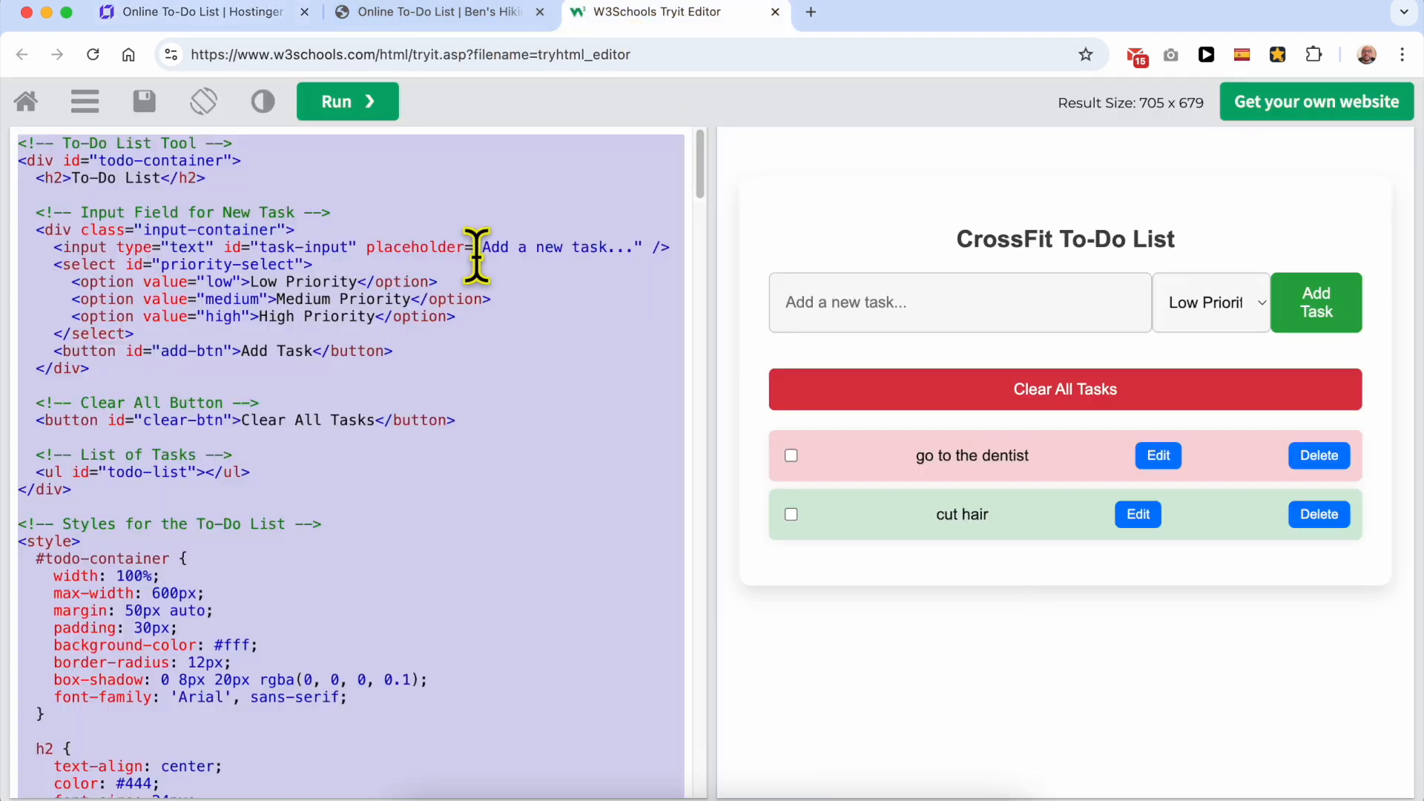
pyautogui.moveTo(159, 178); pyautogui.dragTo(84, 178)
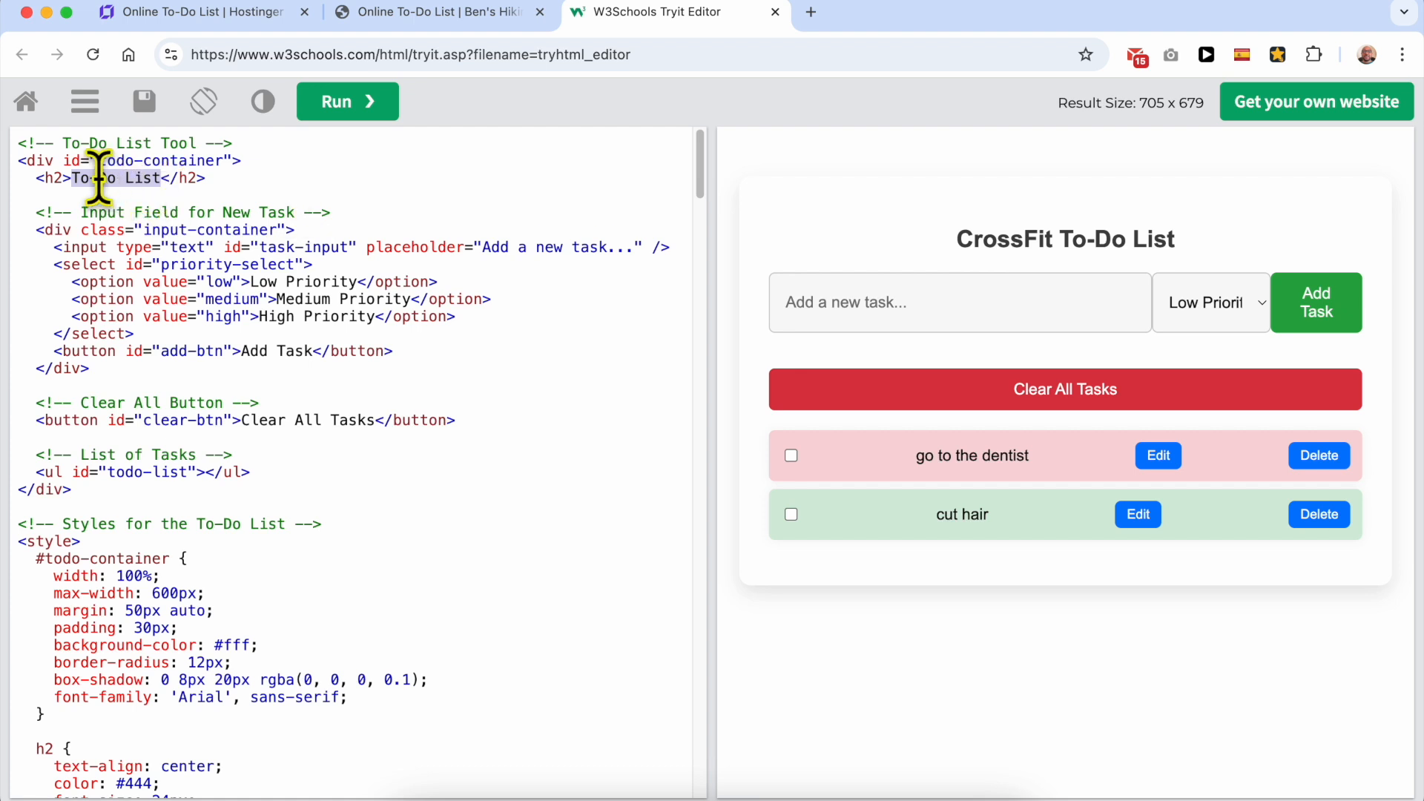
pyautogui.write('Enter your tasks below')
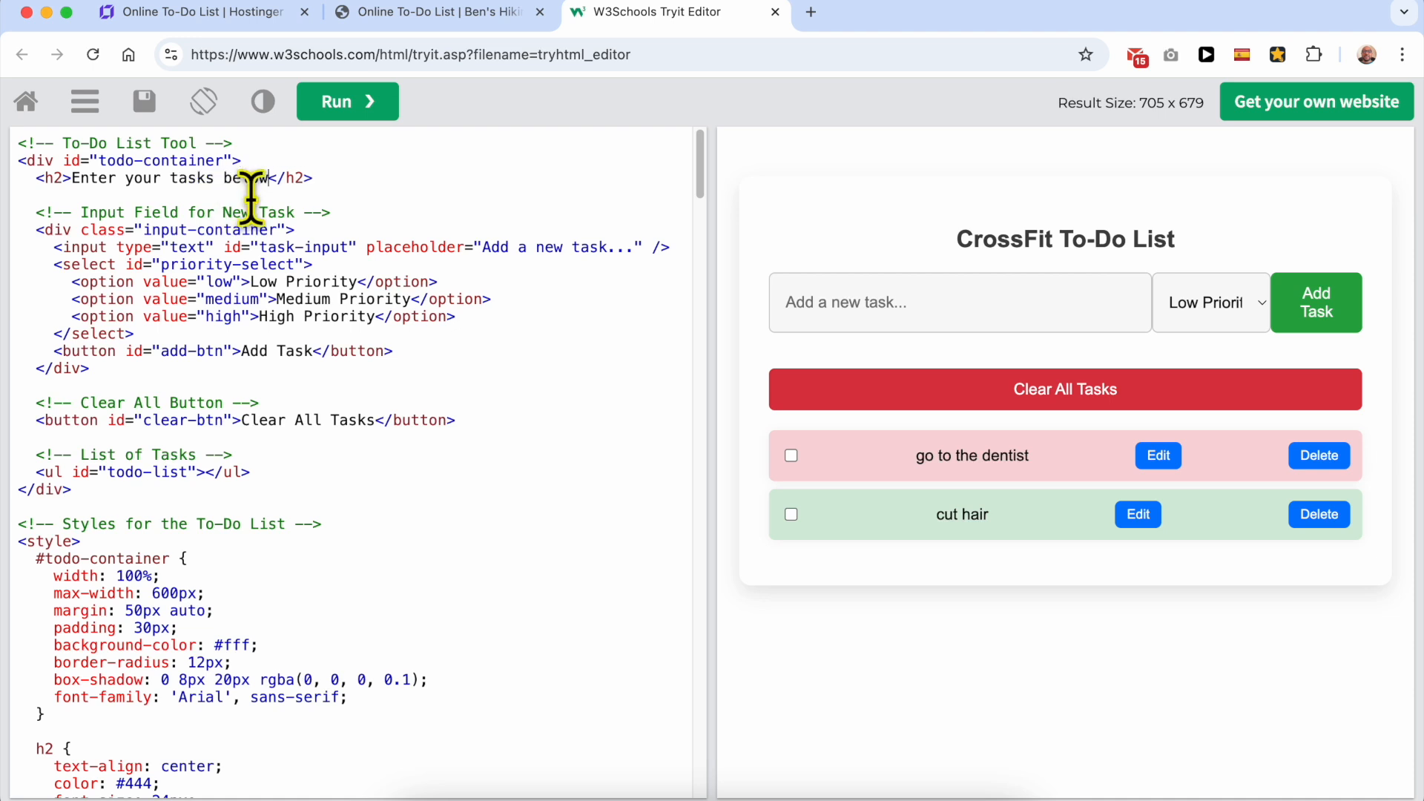
pyautogui.click(347, 104)
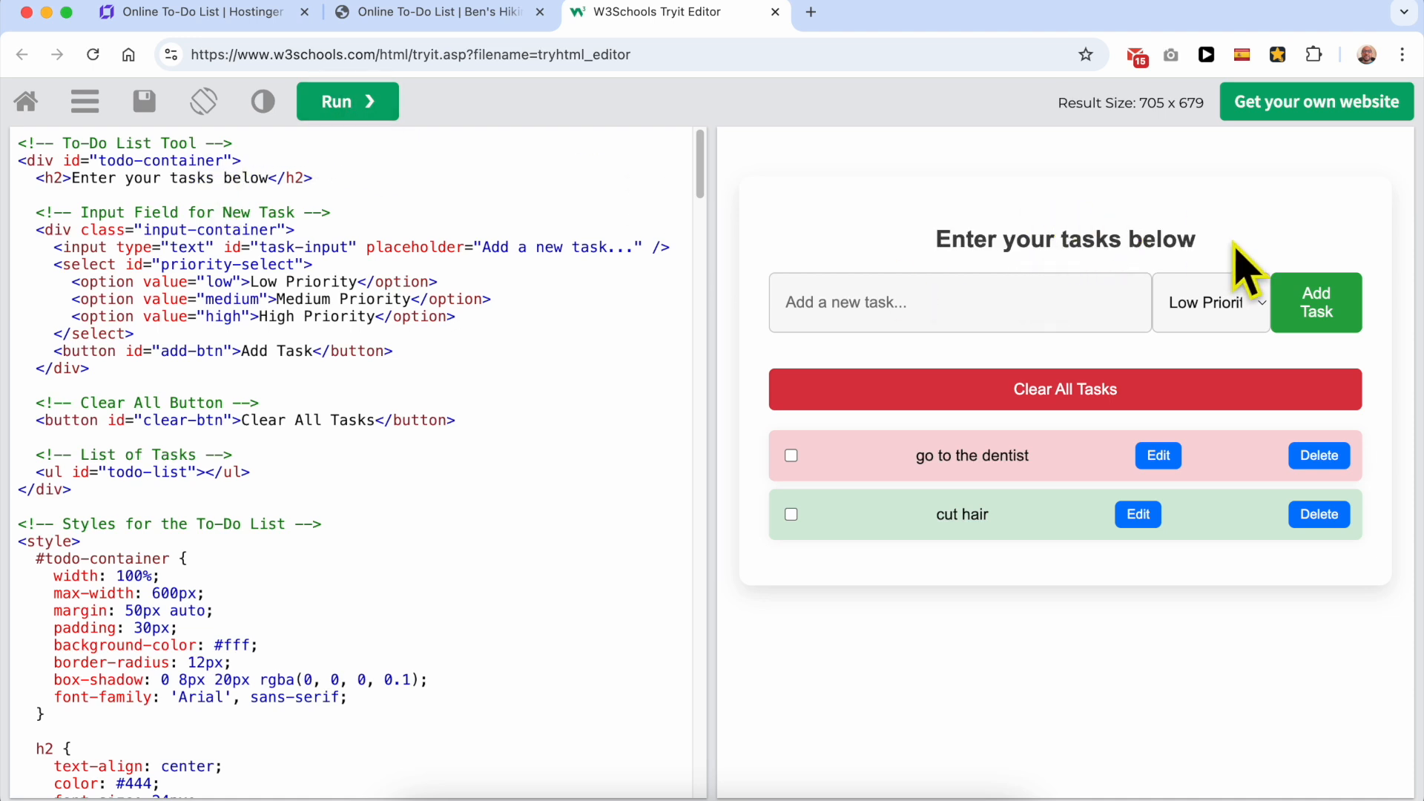
pyautogui.moveTo(1228, 256); pyautogui.dragTo(869, 236)
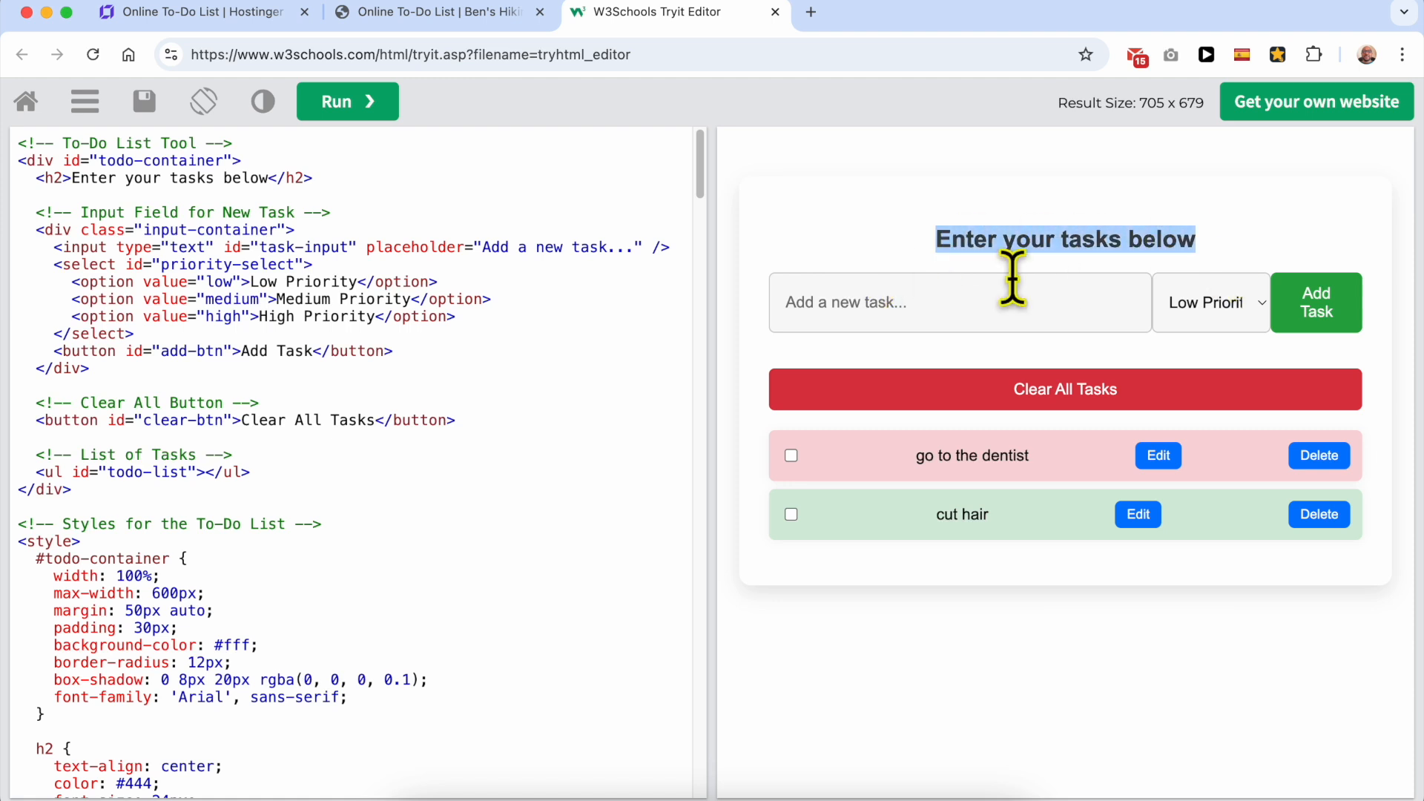
pyautogui.click(854, 261)
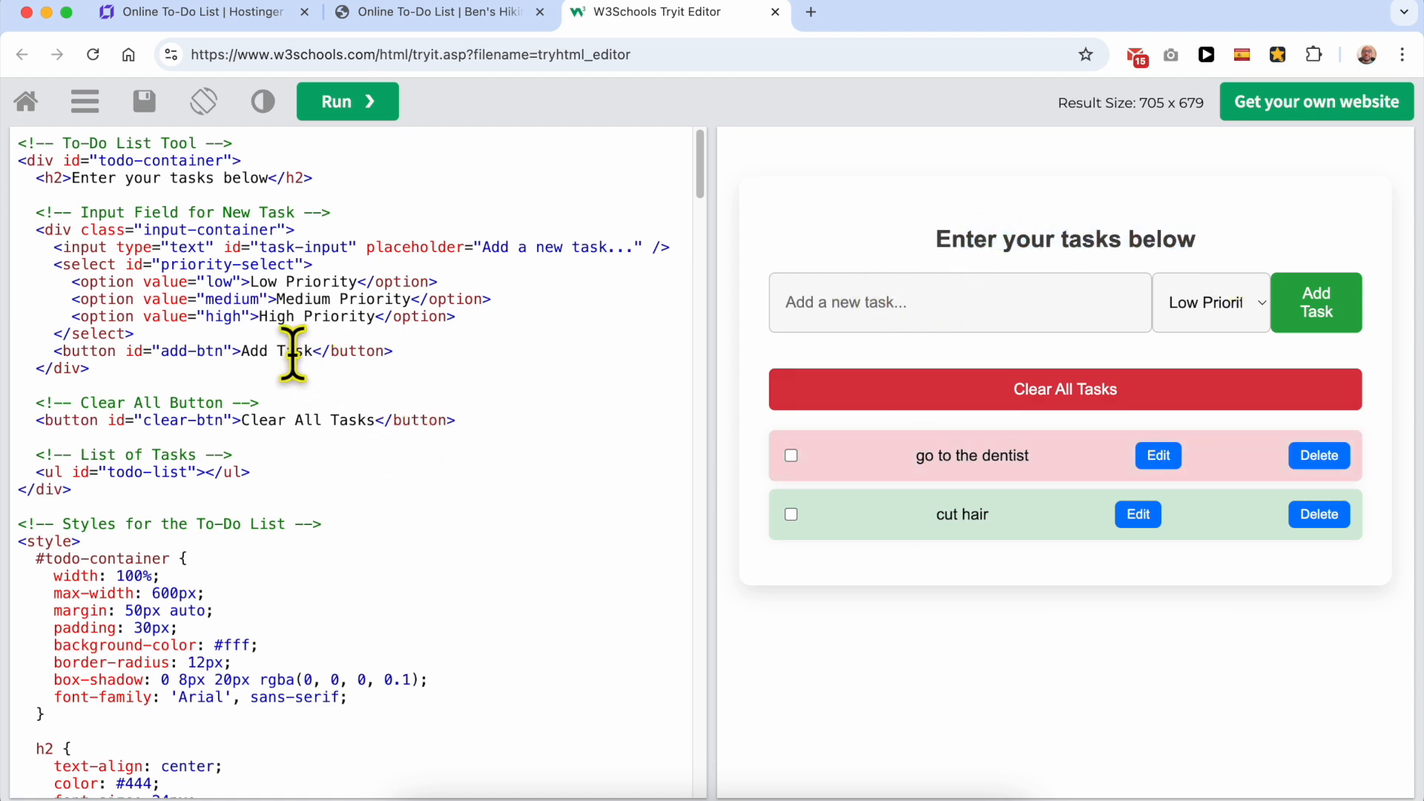
# Step: Examine the priority dropdown in the result and its low, medium and high option lines in the code
pyautogui.click(1226, 298)
pyautogui.click(1226, 305)
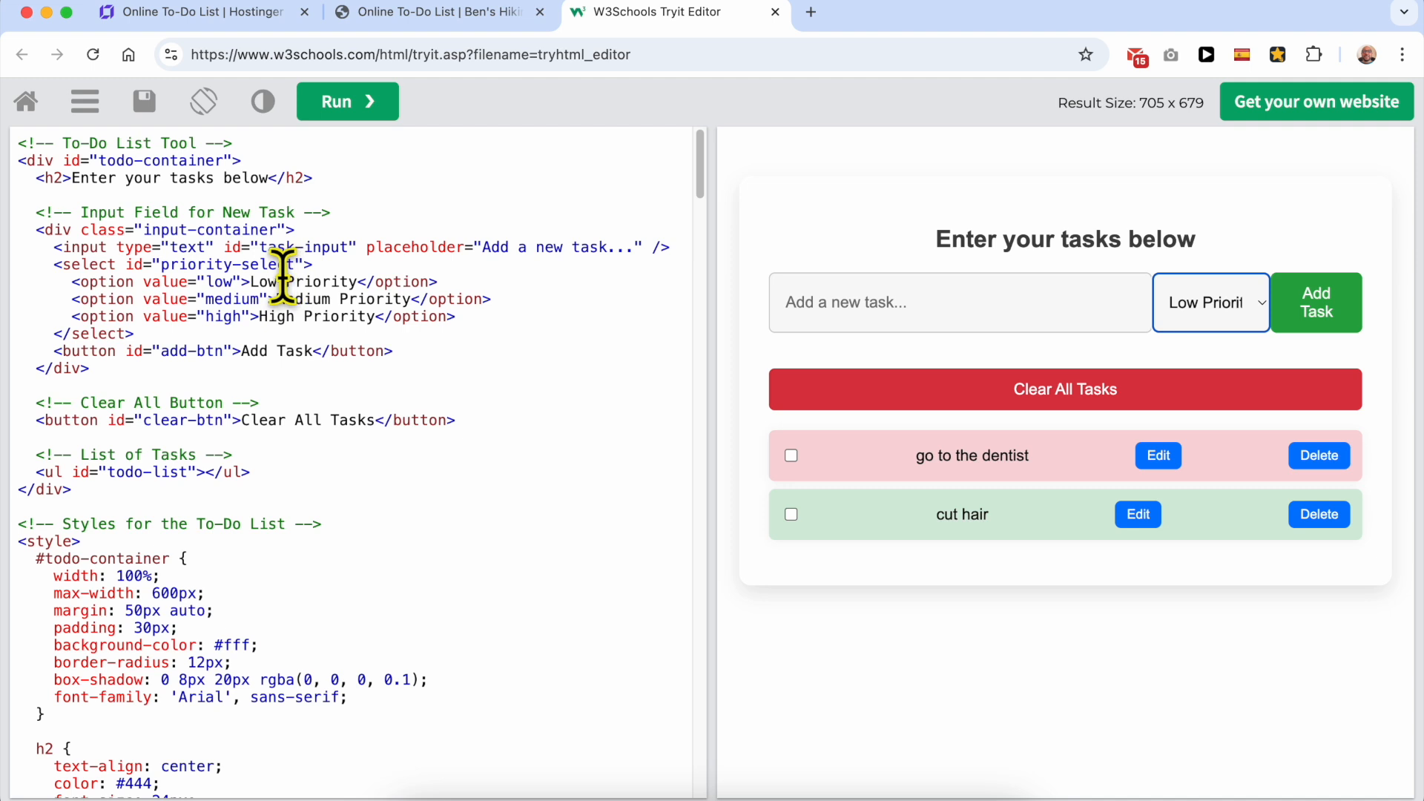
pyautogui.moveTo(254, 282); pyautogui.dragTo(356, 282)
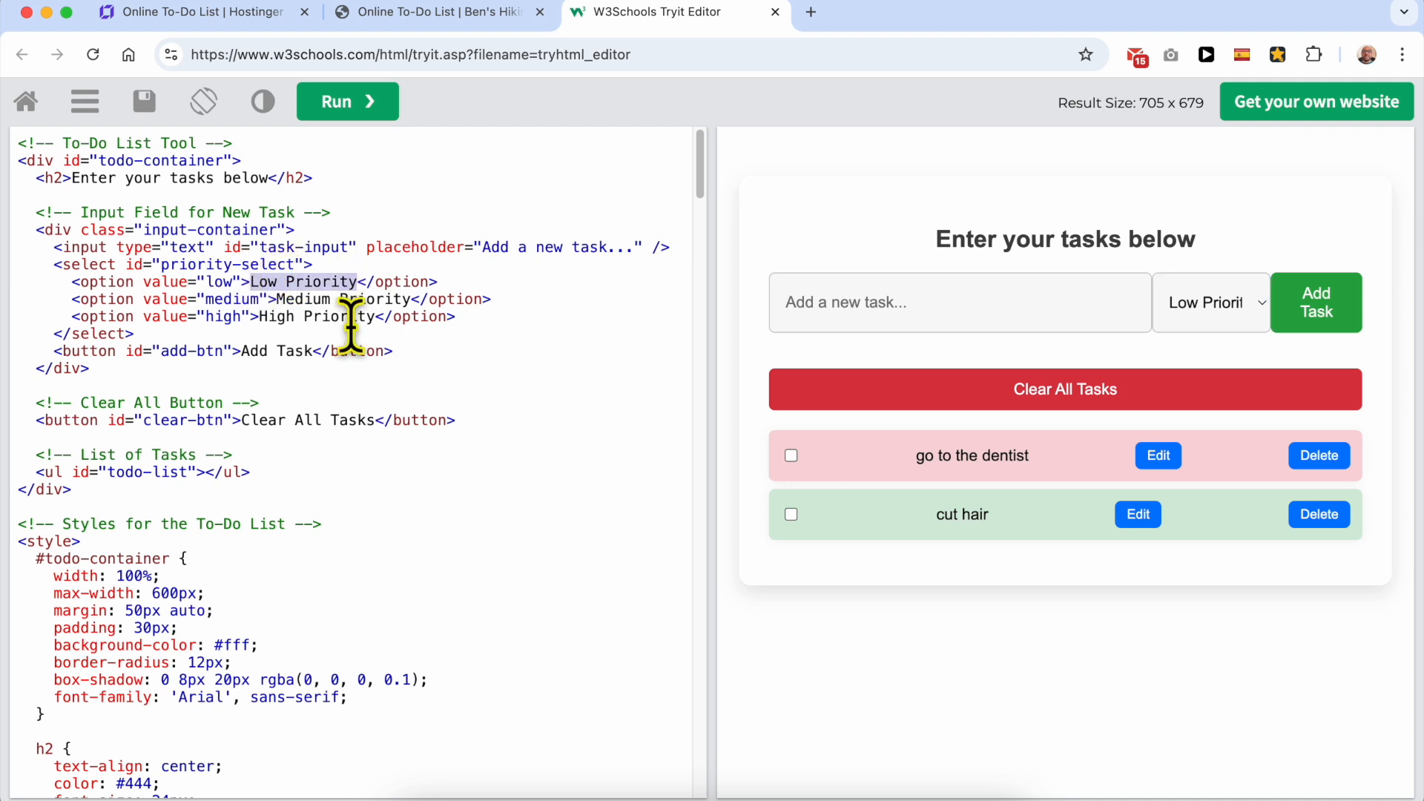
pyautogui.doubleClick(219, 282)
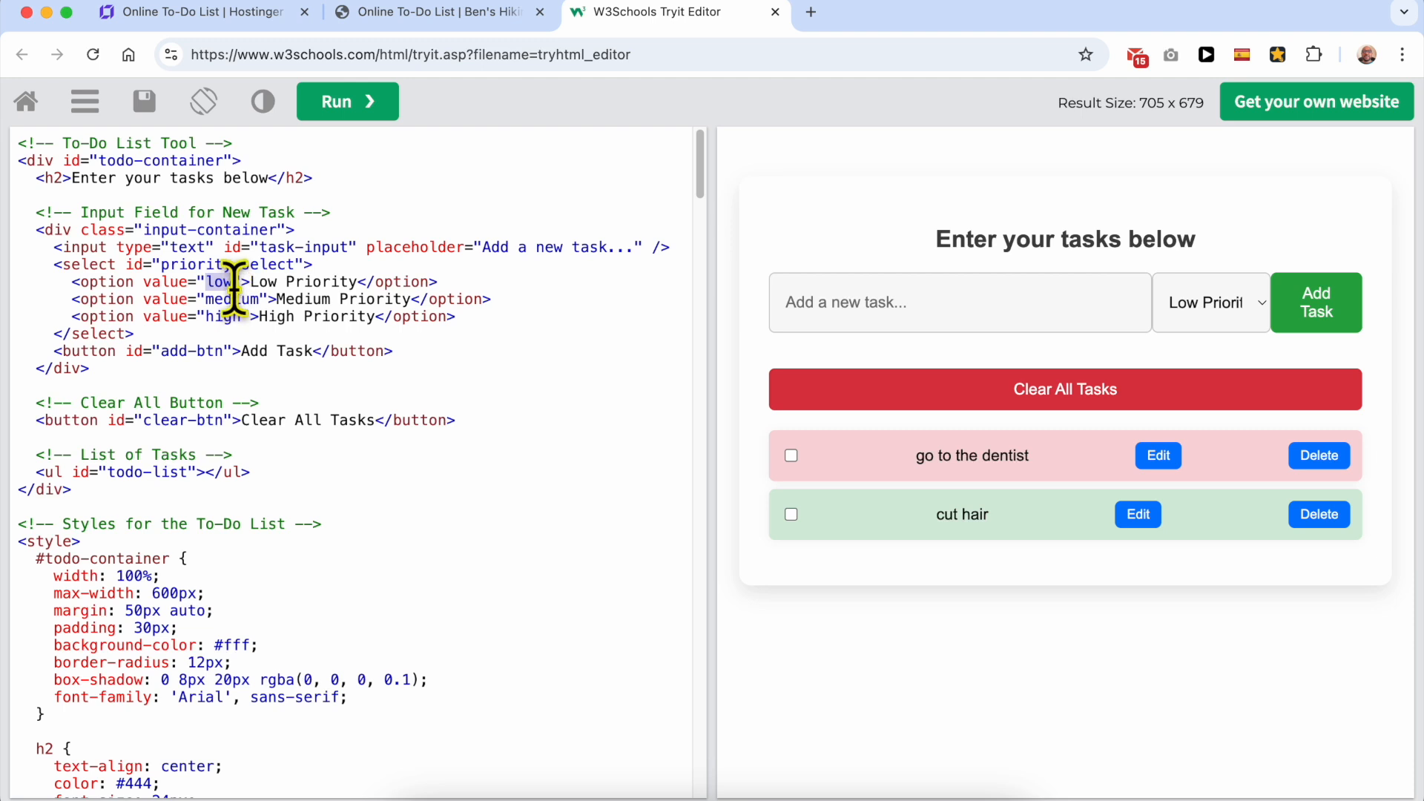
pyautogui.click(462, 316)
pyautogui.moveTo(462, 315); pyautogui.dragTo(67, 282)
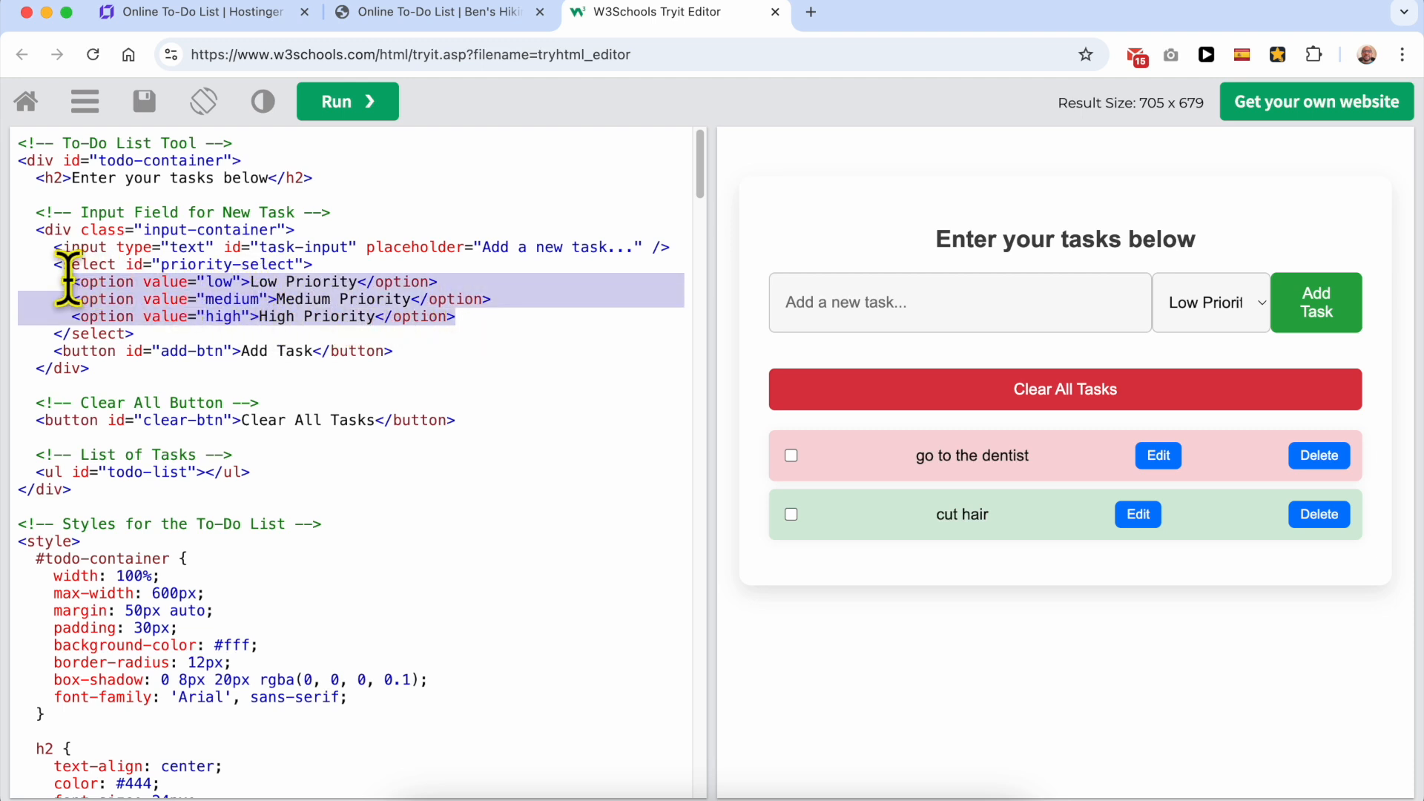
pyautogui.click(458, 311)
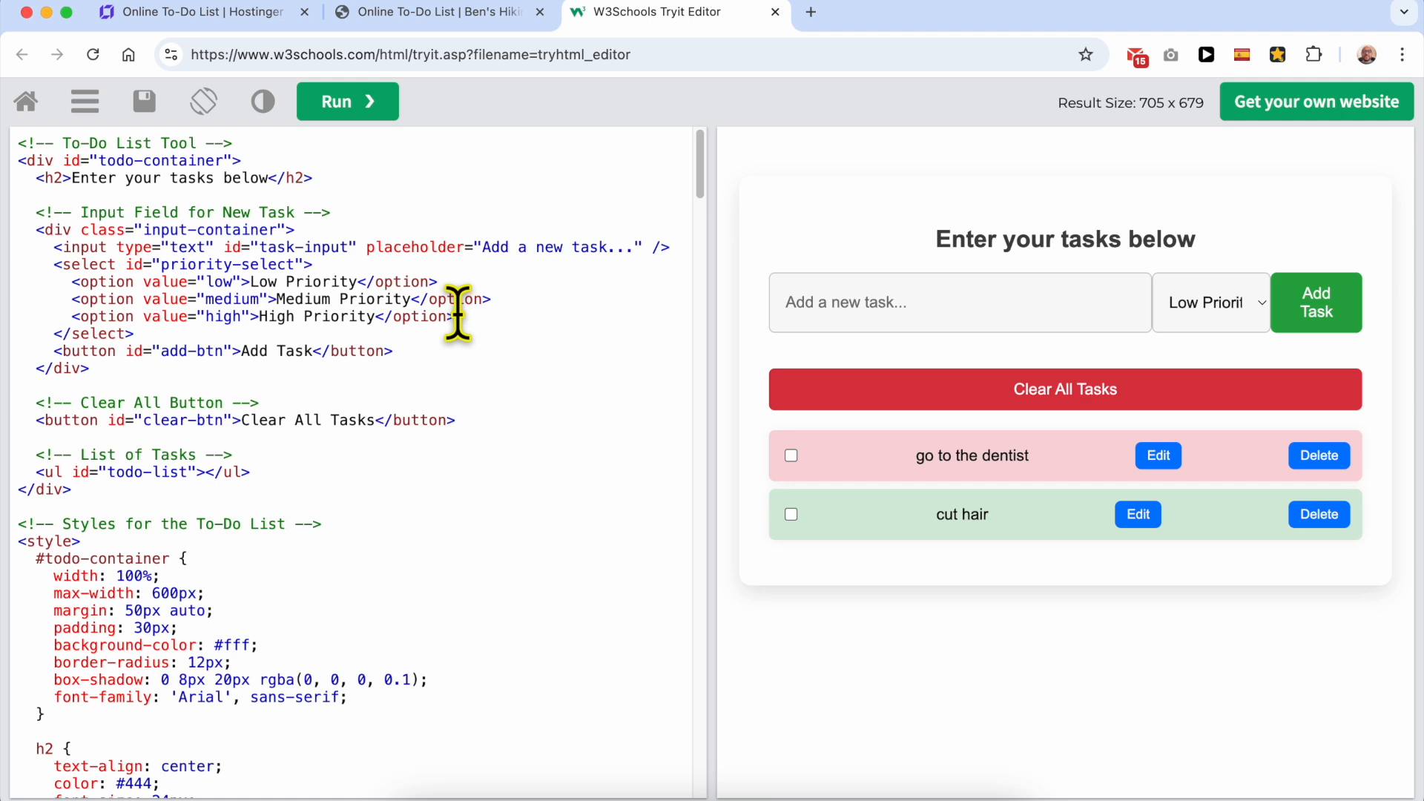
# Step: Try adding a copy of the Low Priority option line below the High Priority option, and remove the copy
pyautogui.moveTo(438, 282); pyautogui.dragTo(72, 282)
pyautogui.press('super+c')
pyautogui.click(510, 315)
pyautogui.press('Return')
pyautogui.press('super+v')
pyautogui.doubleClick(268, 334)
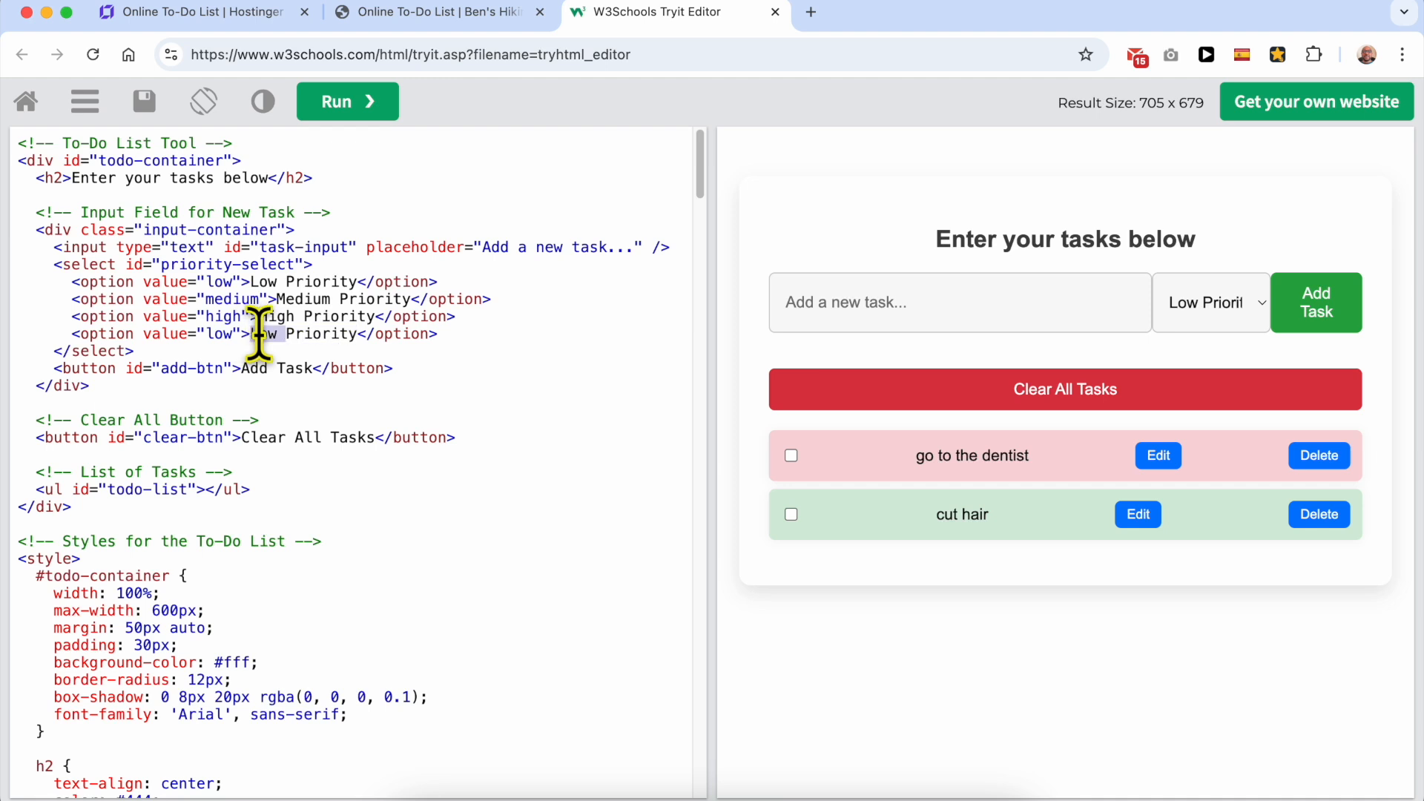
pyautogui.click(454, 334)
pyautogui.press('super+BackSpace')
pyautogui.press('BackSpace')
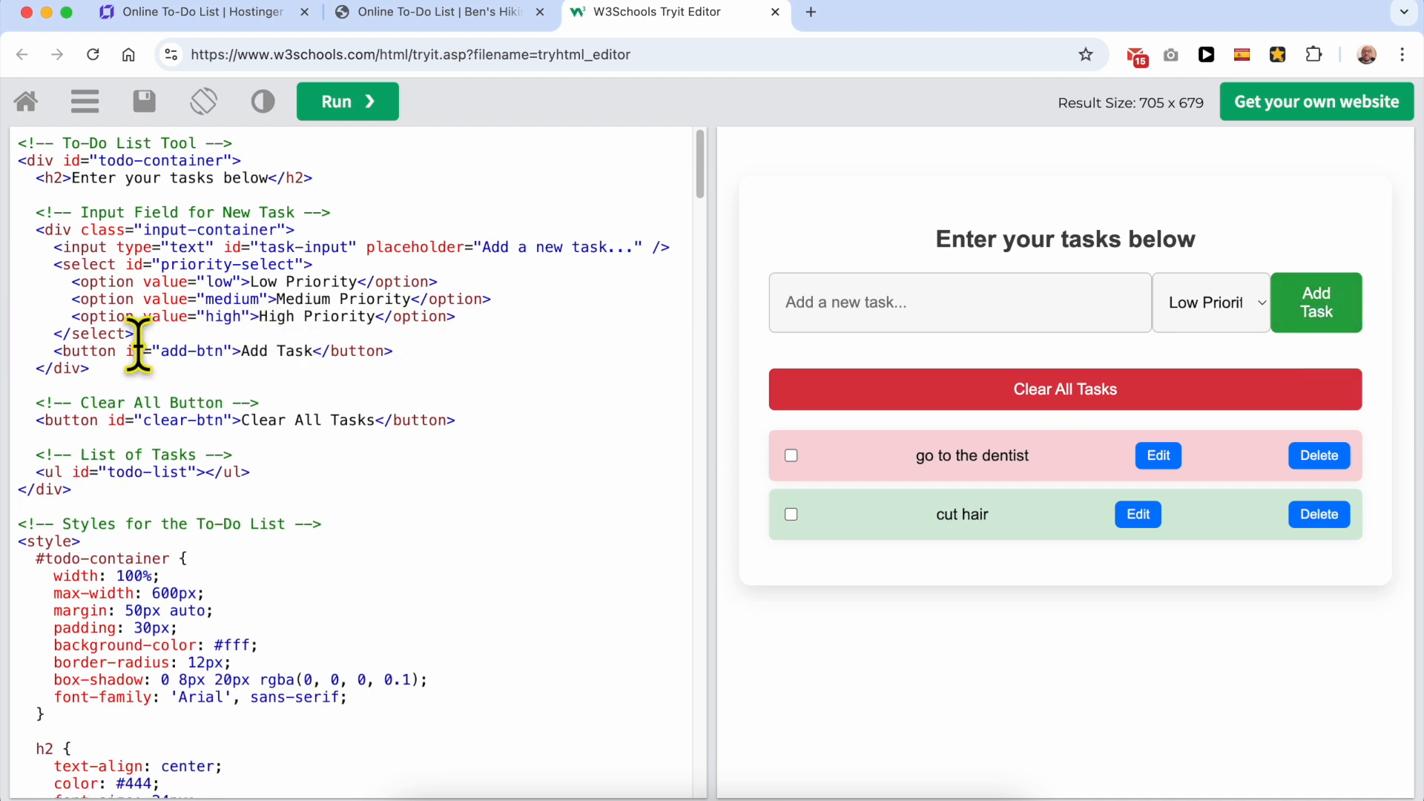
# Step: Examine the "Add Task" and "Clear All Tasks" button labels and review the rest of the to-do list code
pyautogui.doubleClick(254, 351)
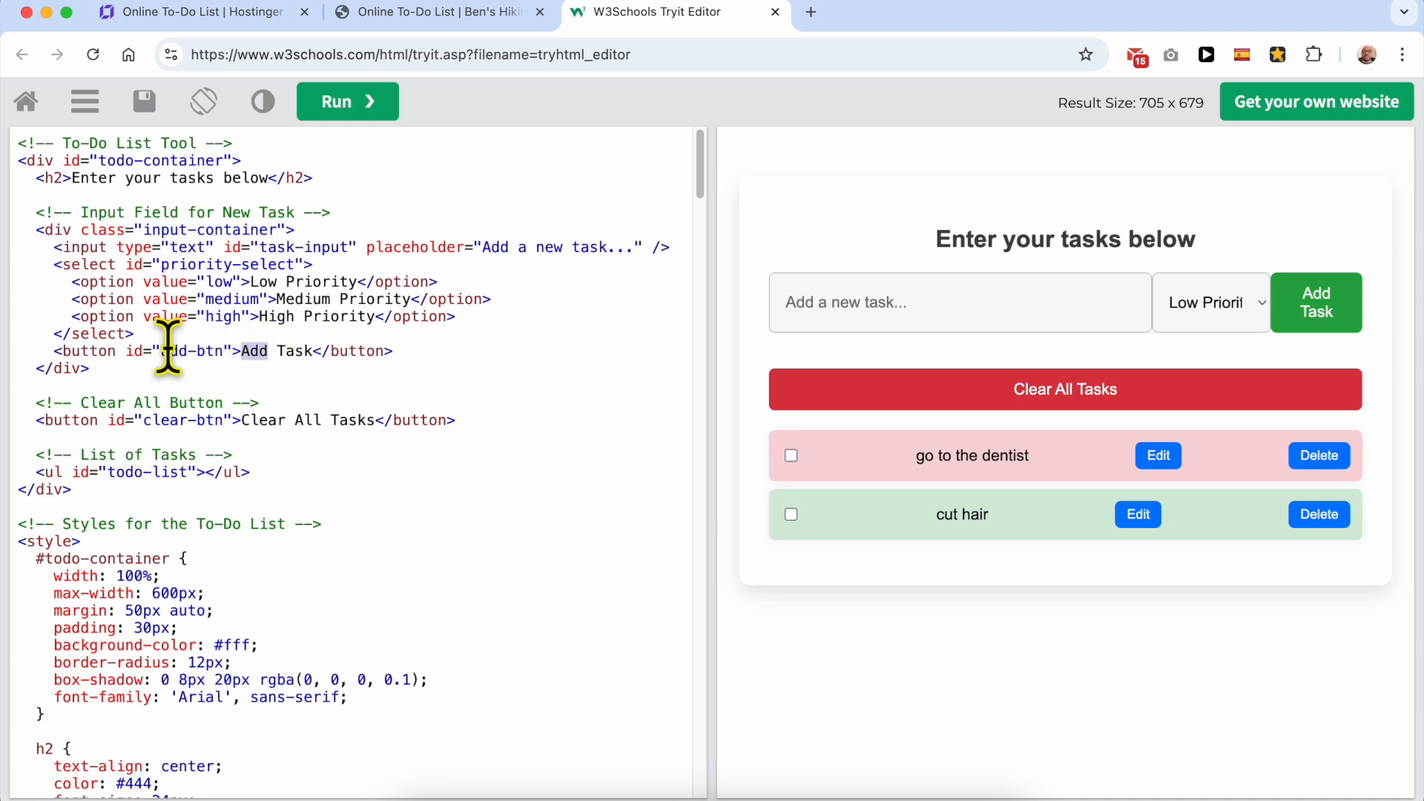
pyautogui.moveTo(166, 348); pyautogui.dragTo(215, 349)
pyautogui.doubleClick(255, 350)
pyautogui.moveTo(303, 355); pyautogui.dragTo(317, 349)
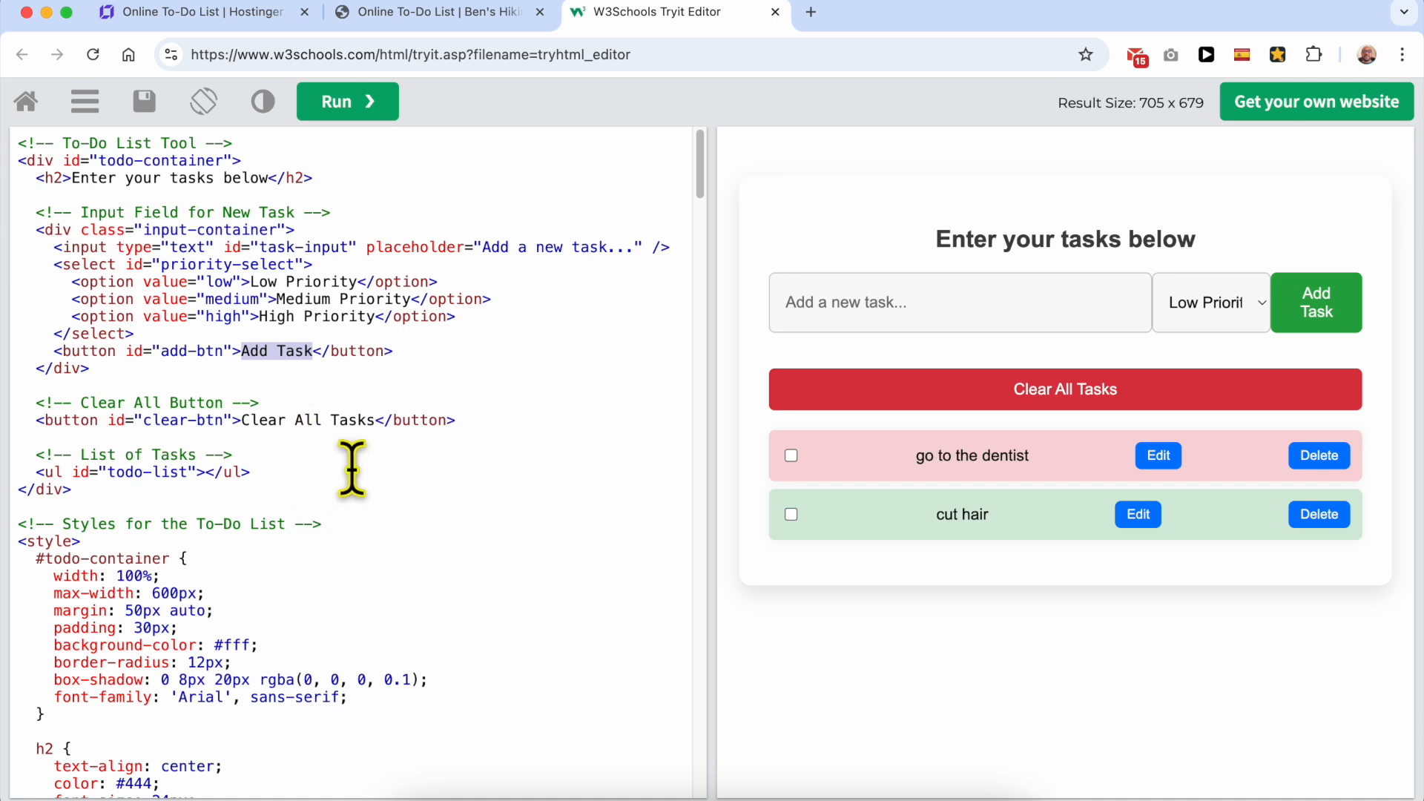
pyautogui.moveTo(375, 420); pyautogui.dragTo(249, 423)
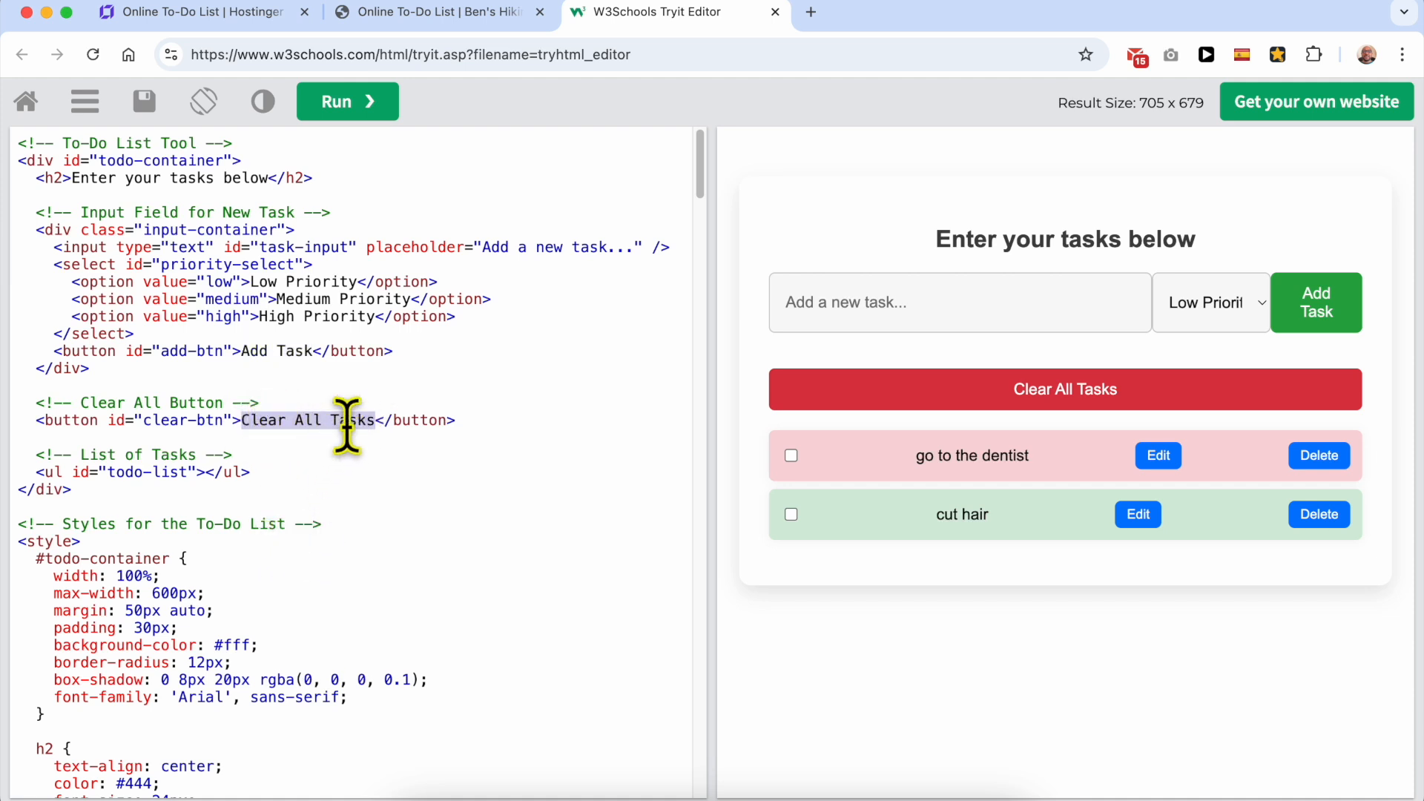
pyautogui.scroll(-10, 296, 547)
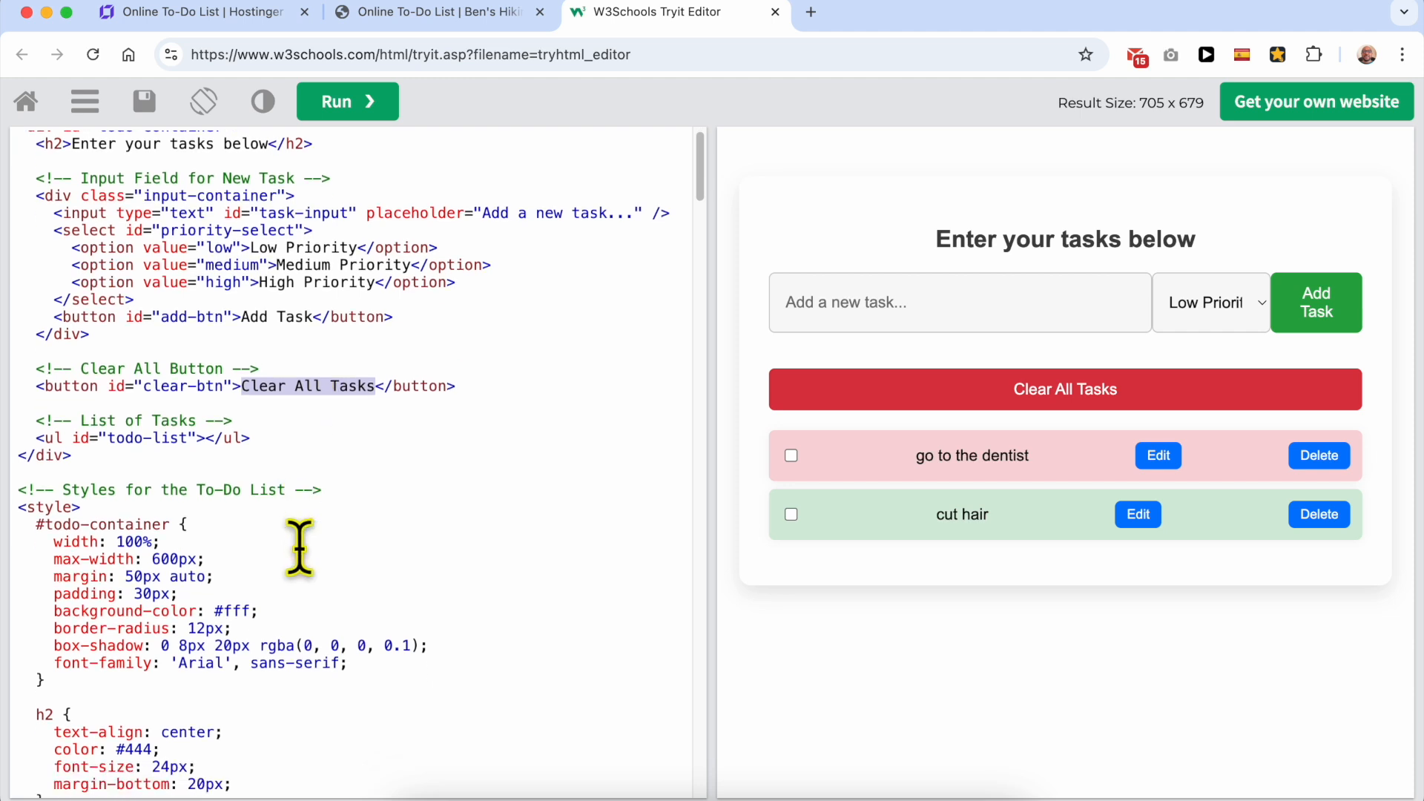
pyautogui.scroll(-20, 335, 534)
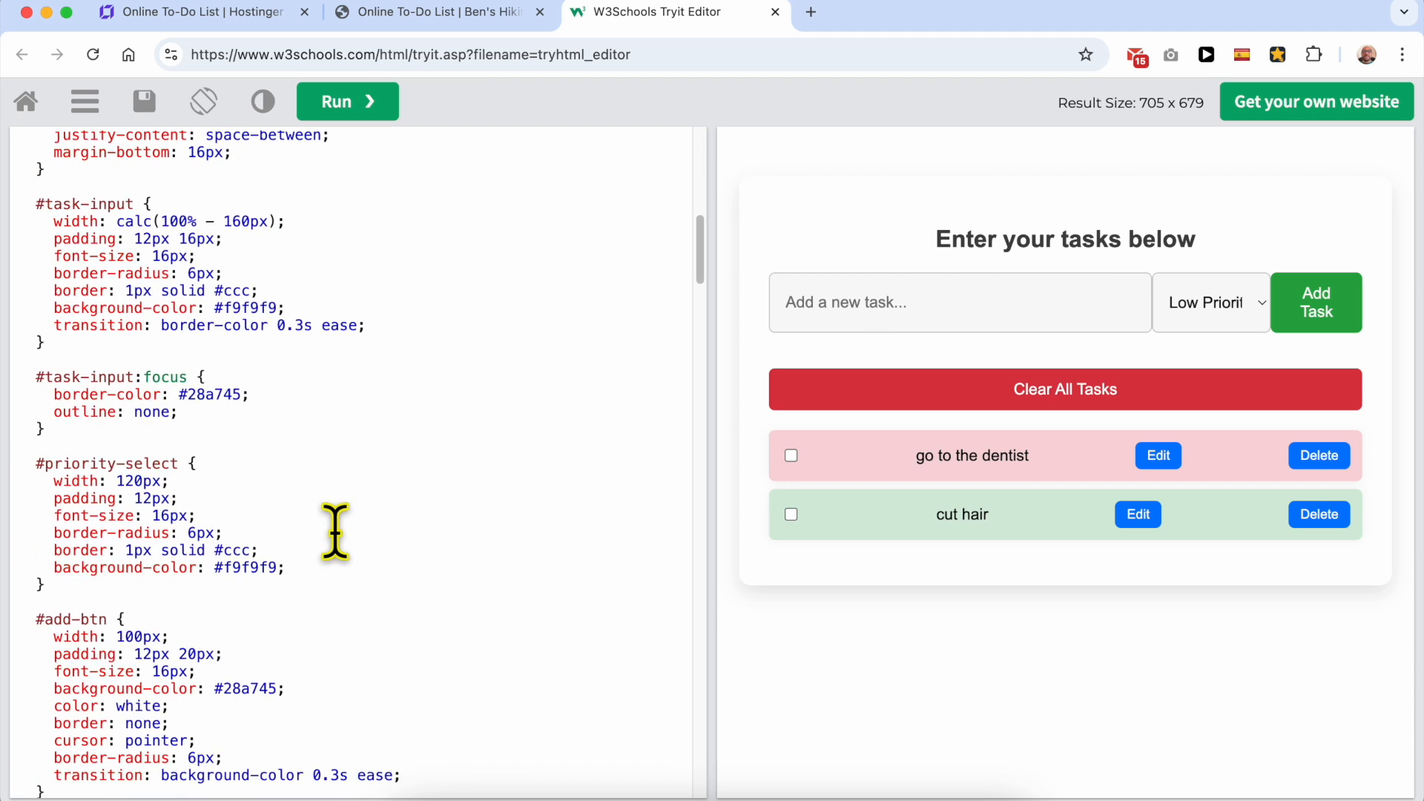
pyautogui.scroll(-5, 334, 534)
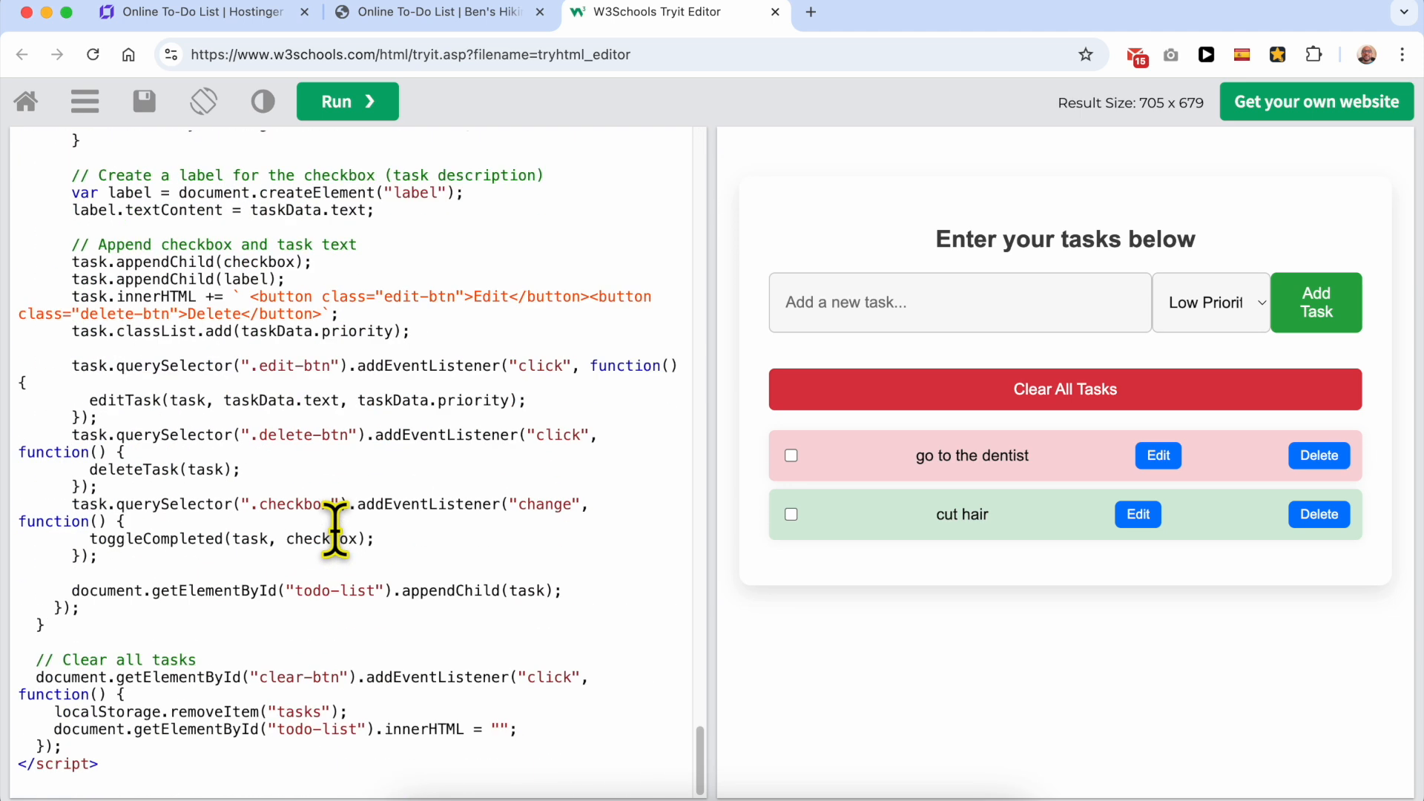
pyautogui.scroll(20, 334, 534)
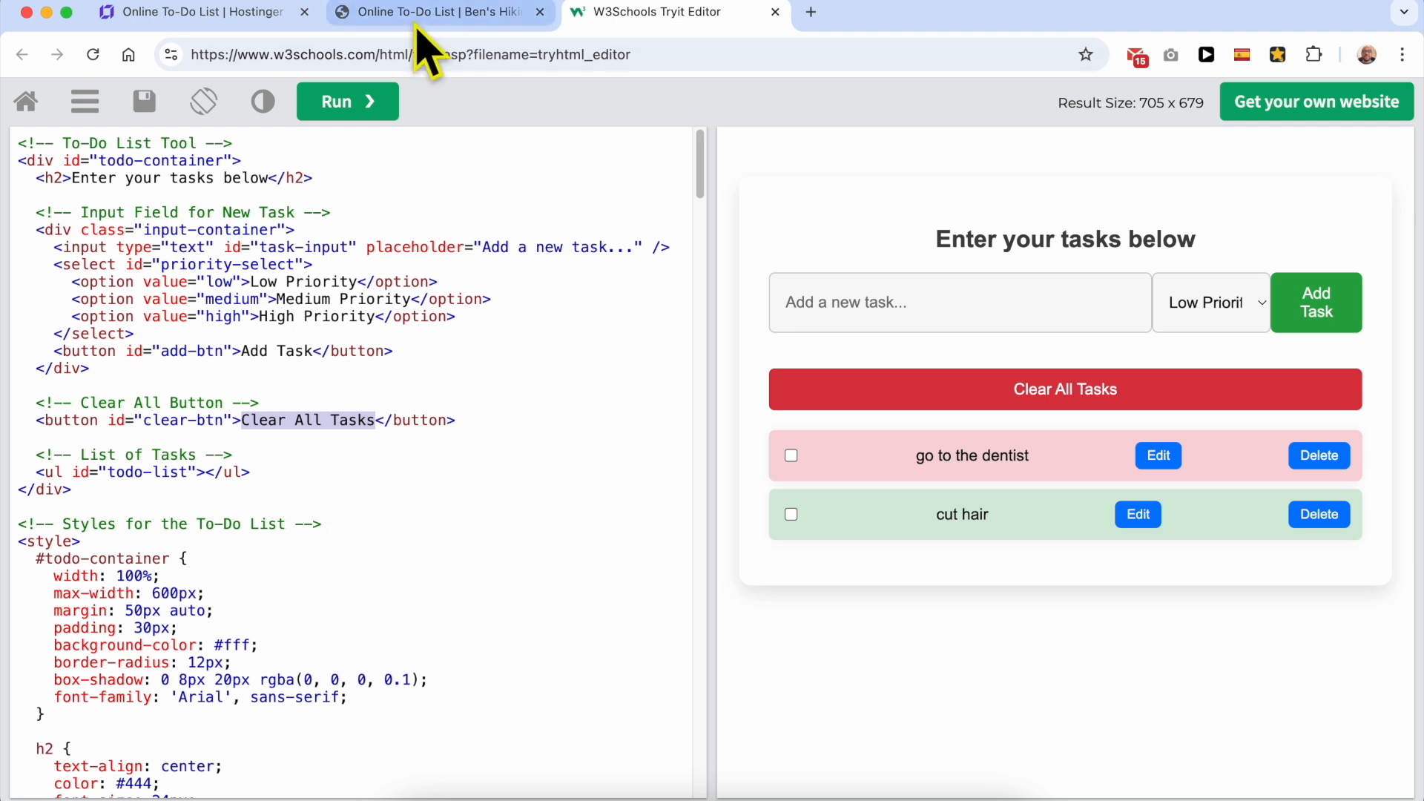
# Step: Open ChatGPT and request an 800-word text for the free online todo list tool, targeting the keyword "free online todo list"
pyautogui.click(243, 16)
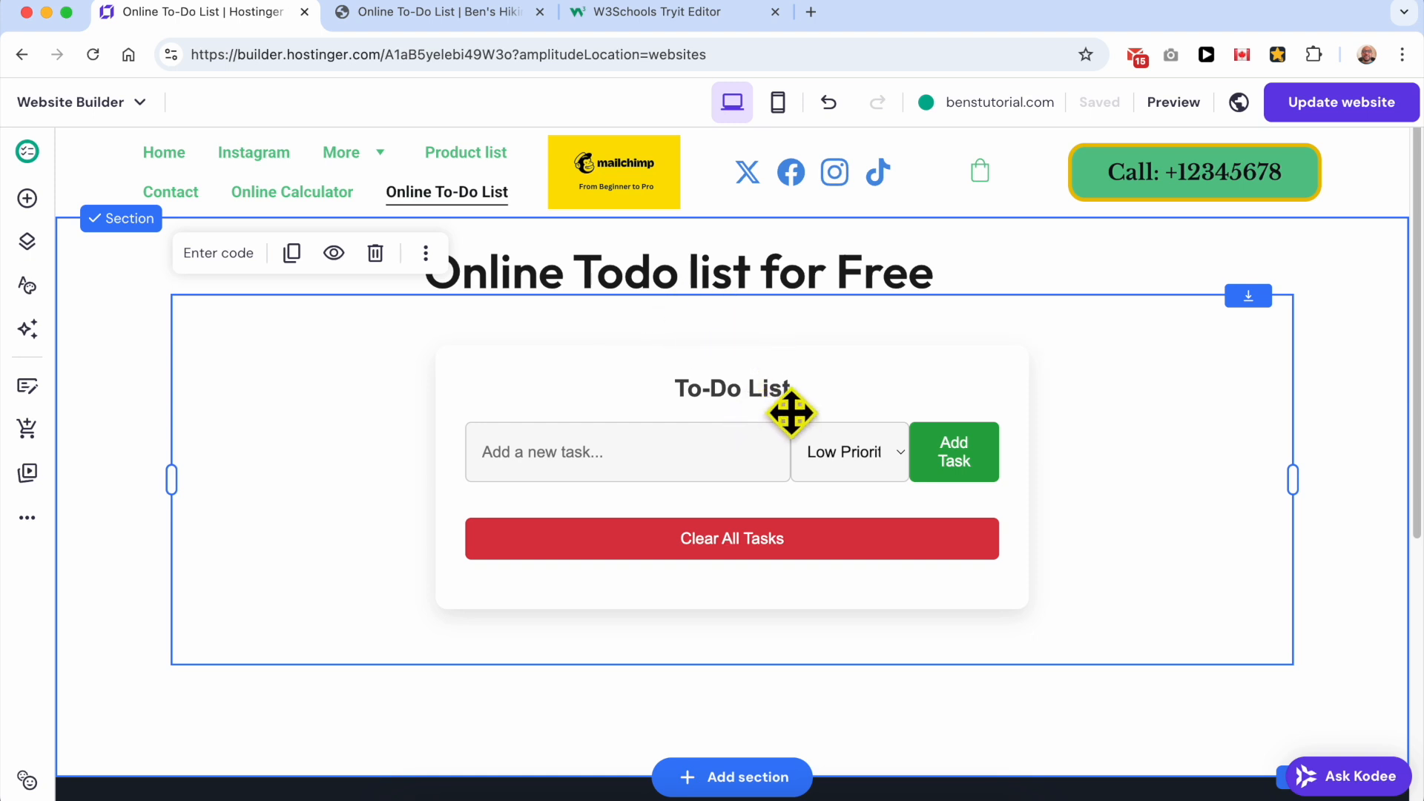
pyautogui.write('ri')
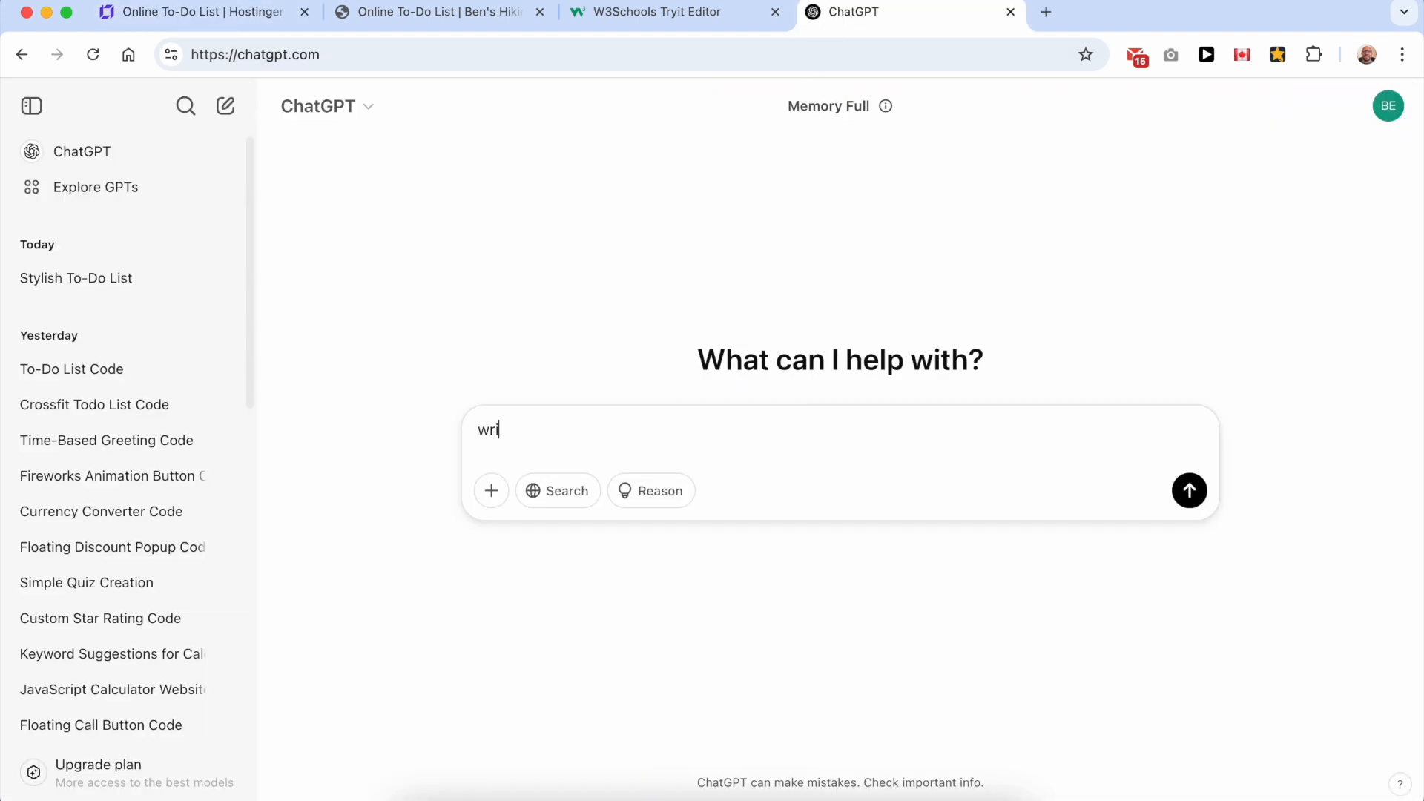
pyautogui.write('te me 800 words patext for my online todo l')
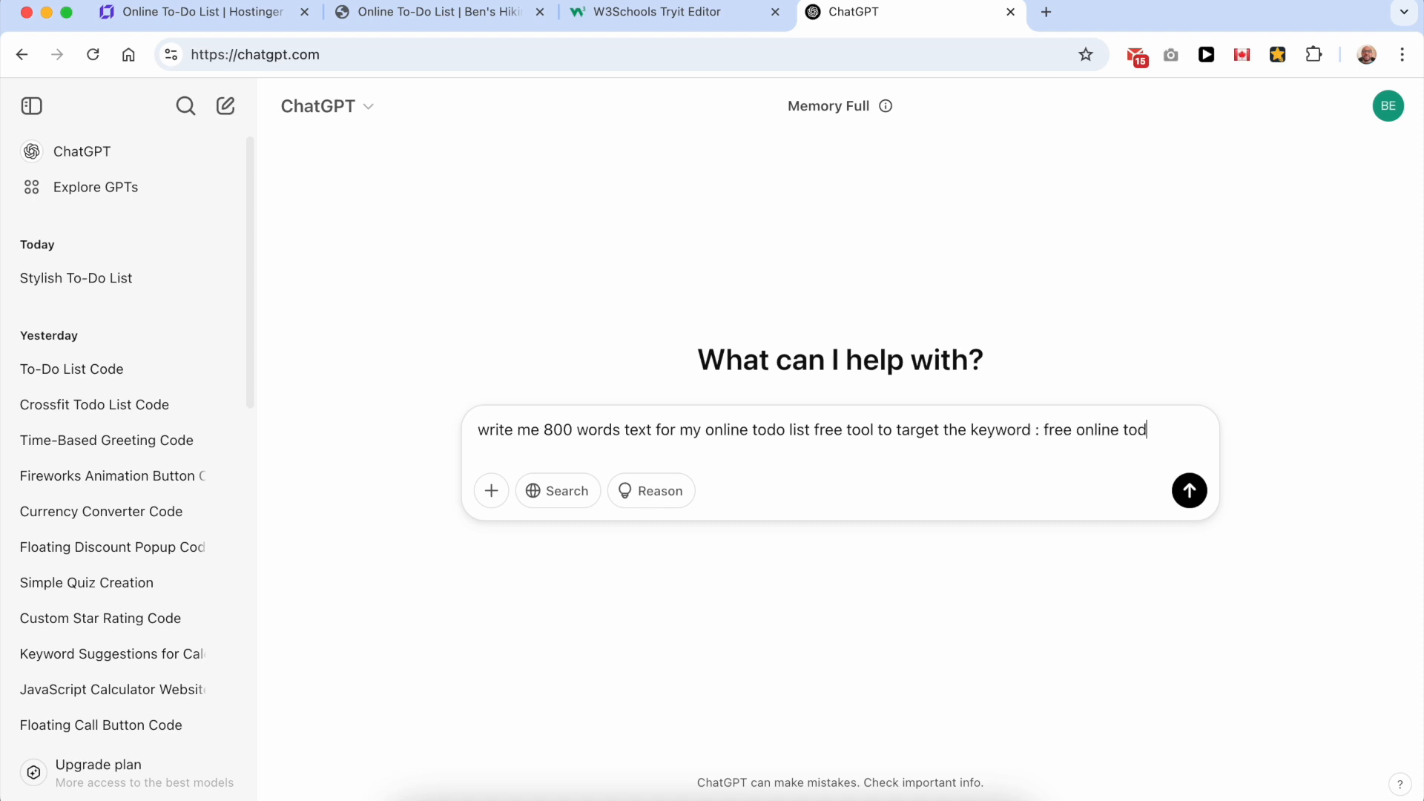
pyautogui.write('ist')
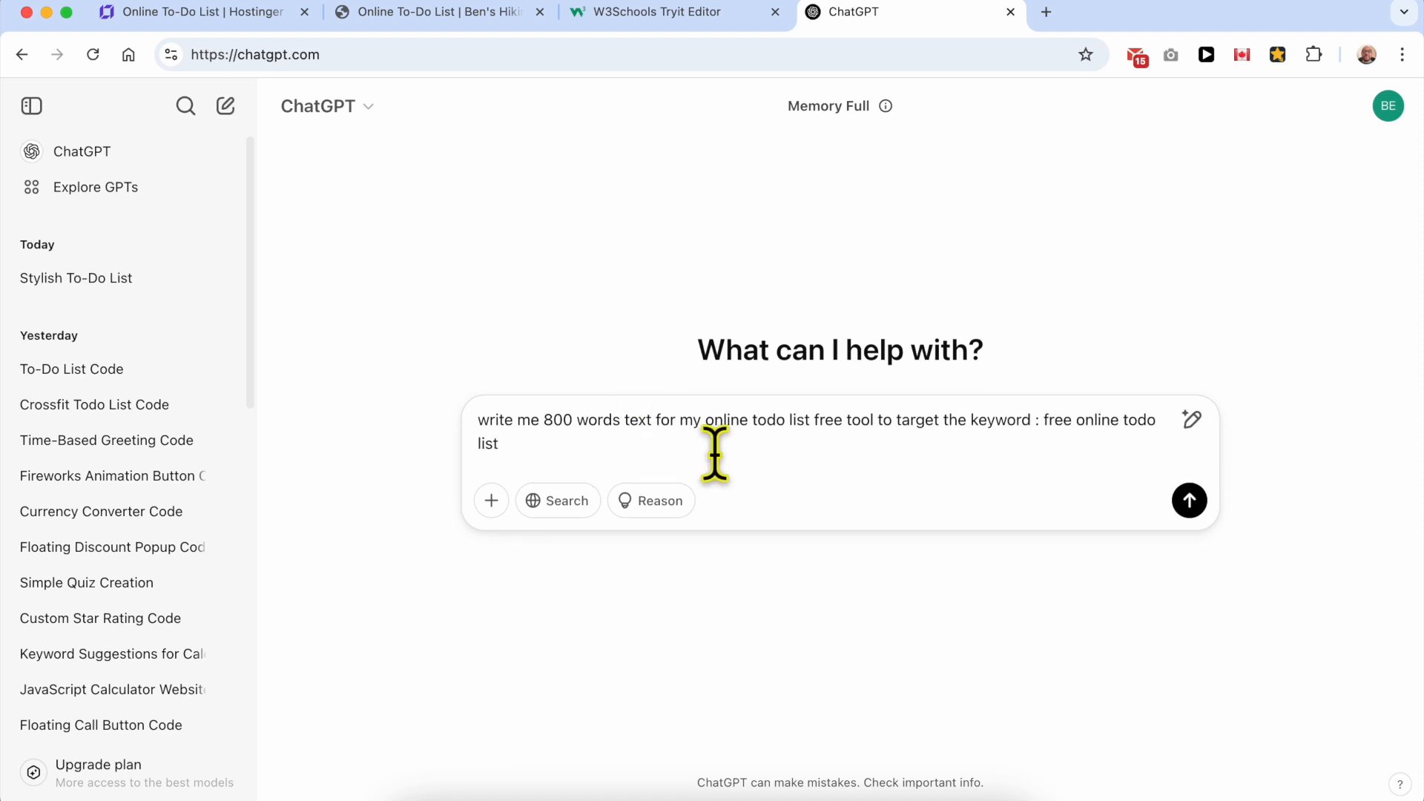
pyautogui.click(1189, 501)
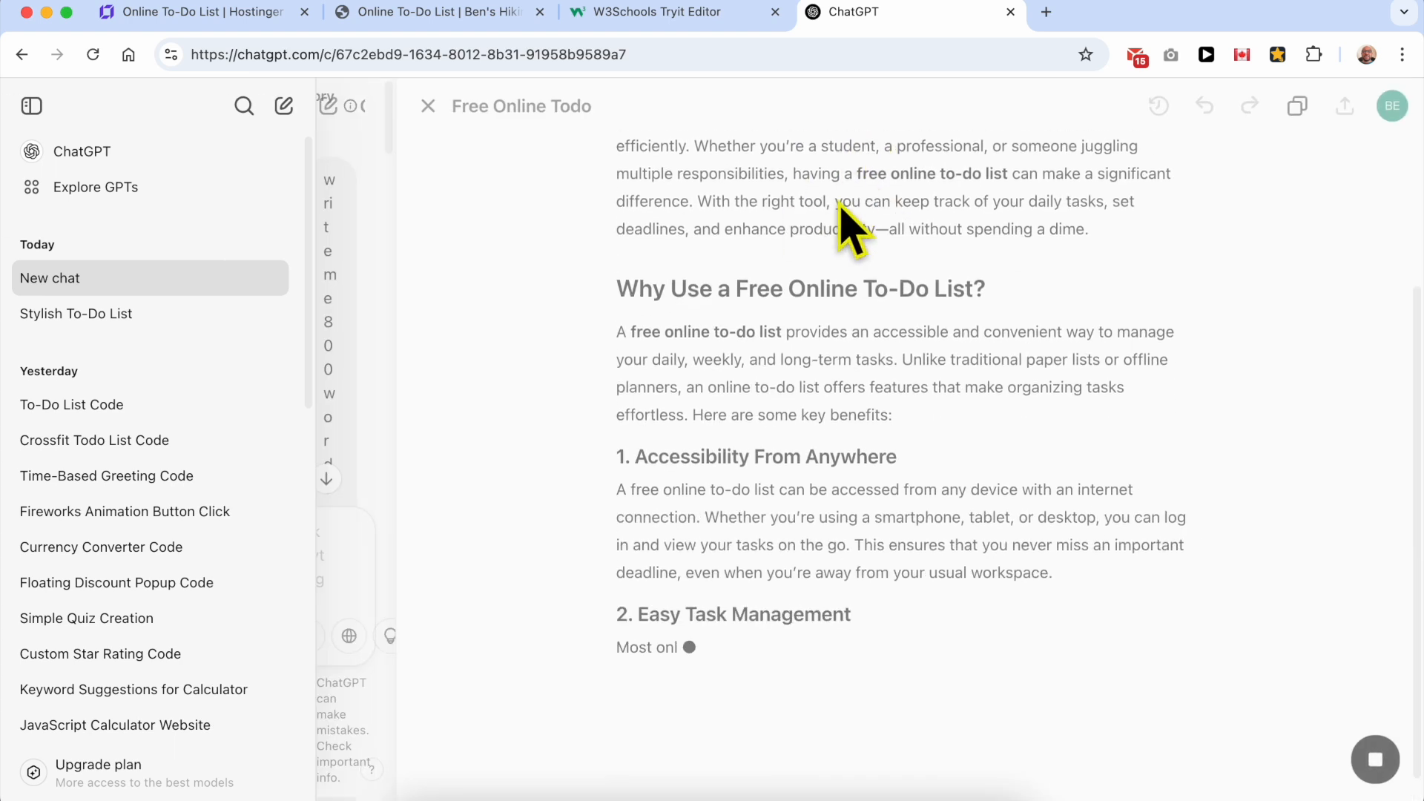
# Step: Copy the generated article's title and replace the builder heading above the to-do list with "Free Online To-Do List: Stay Organized and Productive"
pyautogui.scroll(3, 868, 371)
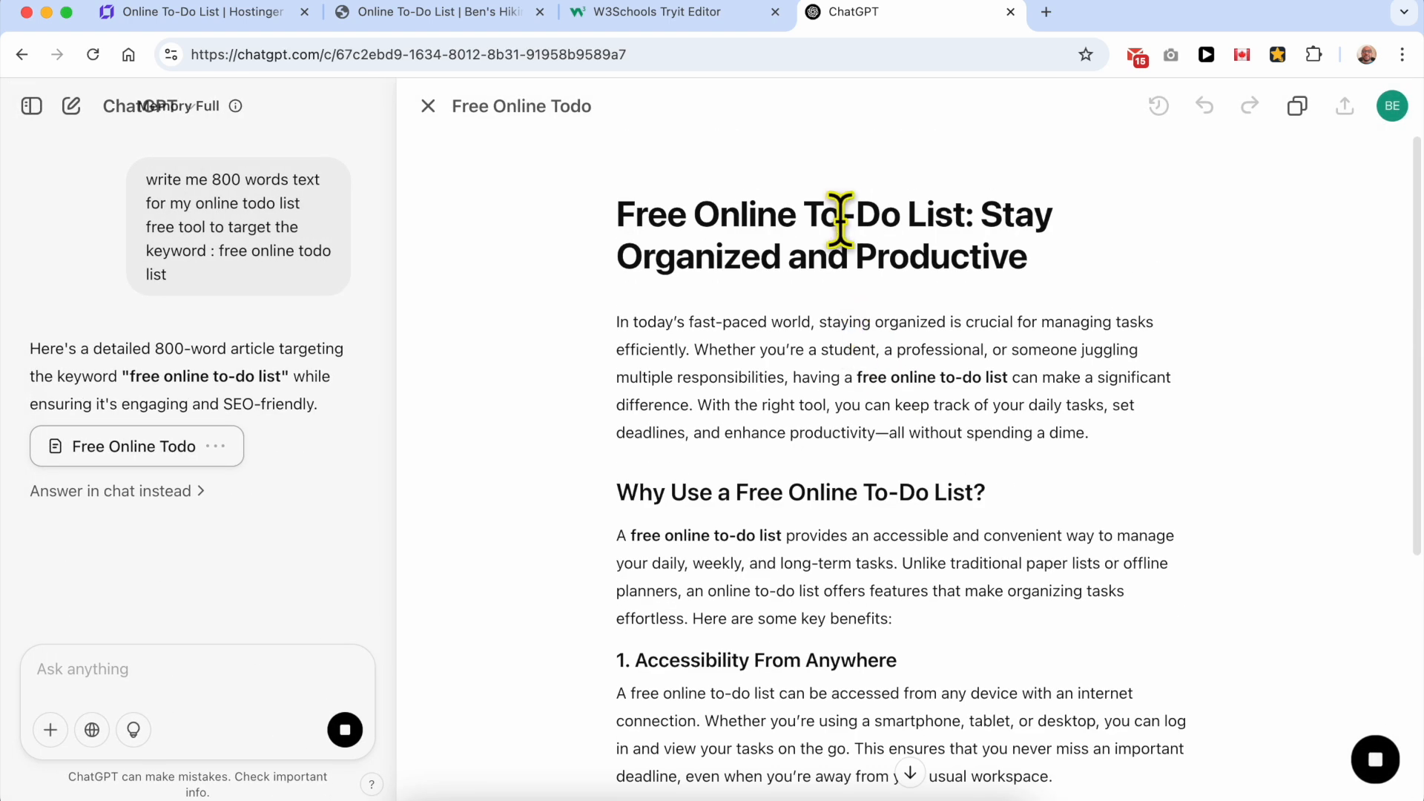
pyautogui.tripleClick(840, 229)
pyautogui.rightClick(843, 222)
pyautogui.click(877, 265)
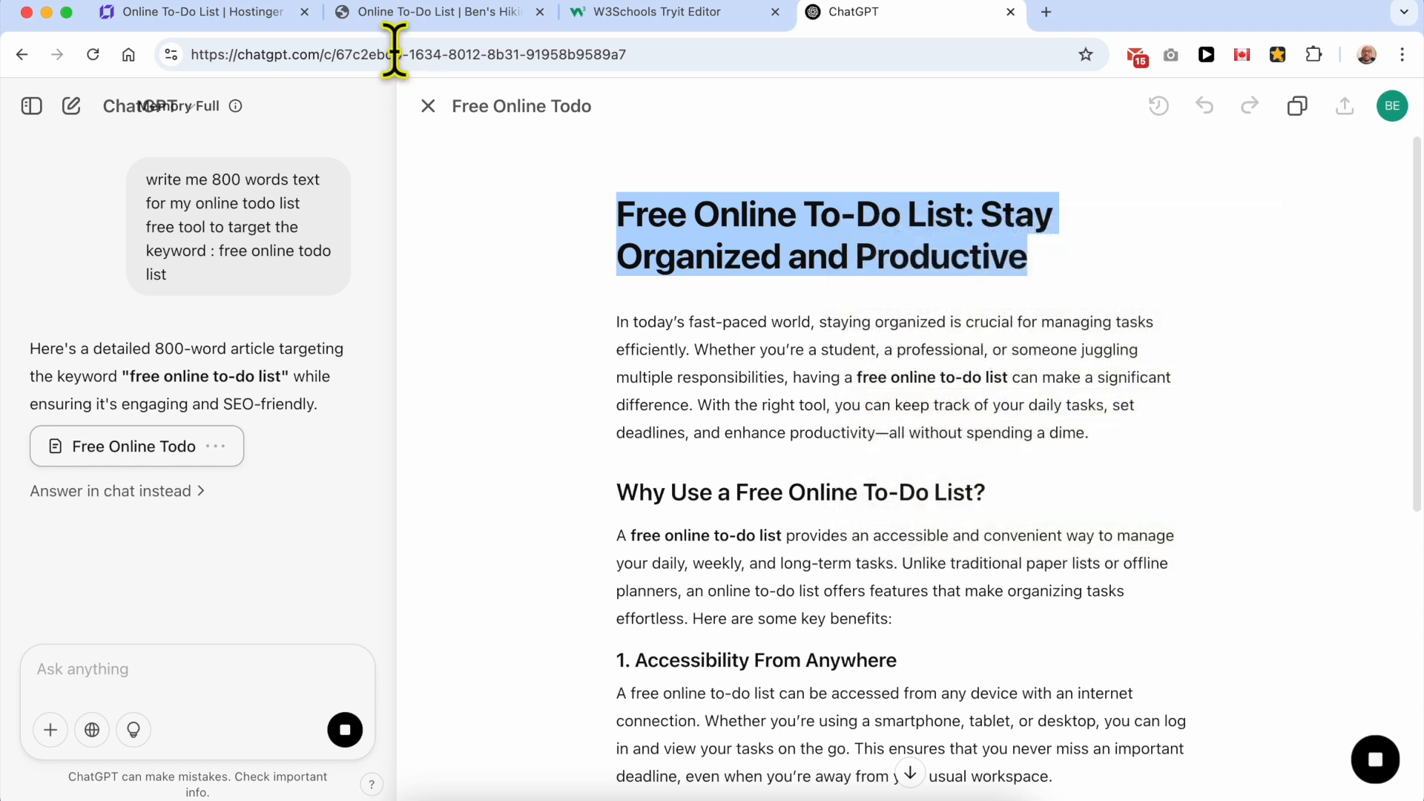
pyautogui.click(274, 14)
pyautogui.doubleClick(604, 263)
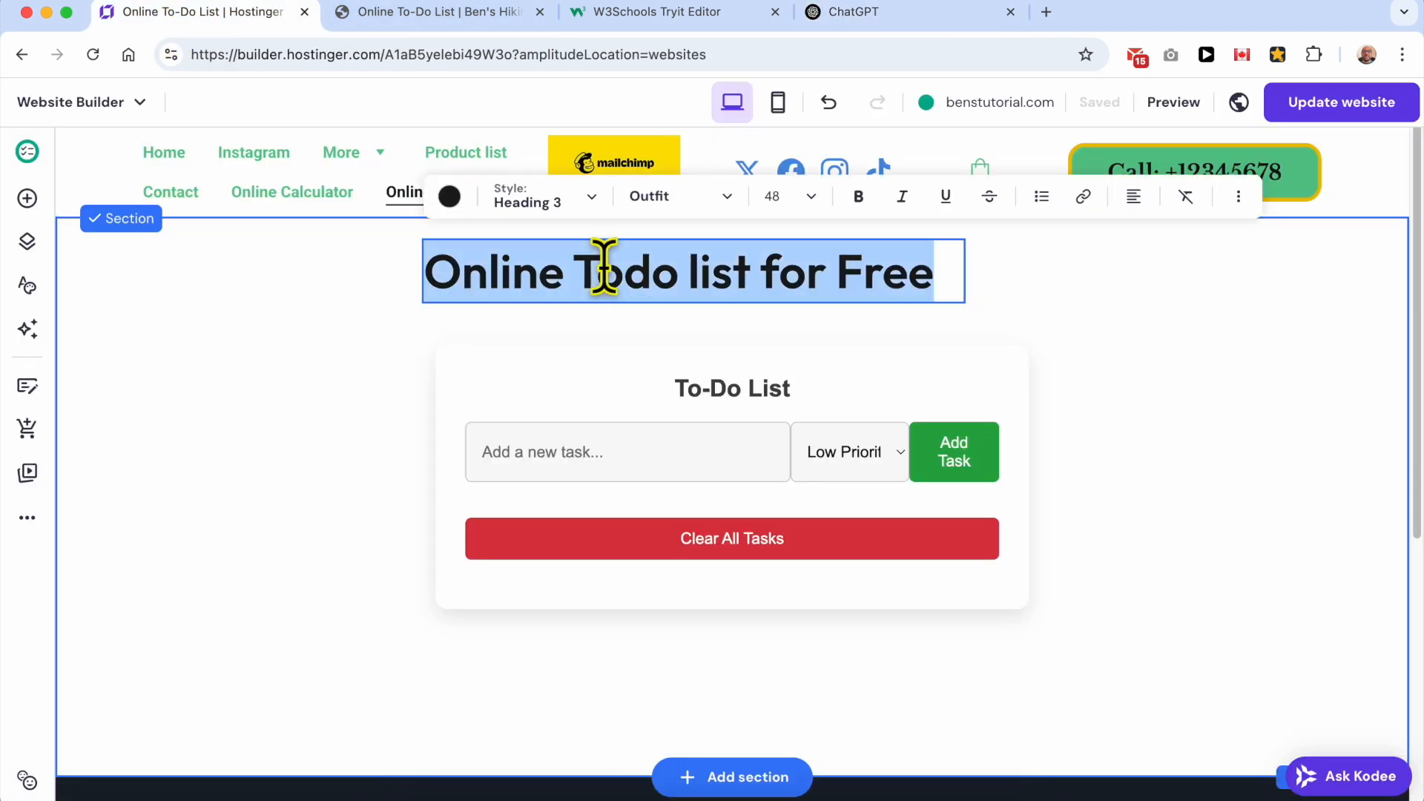
pyautogui.tripleClick(652, 264)
pyautogui.press('super+v')
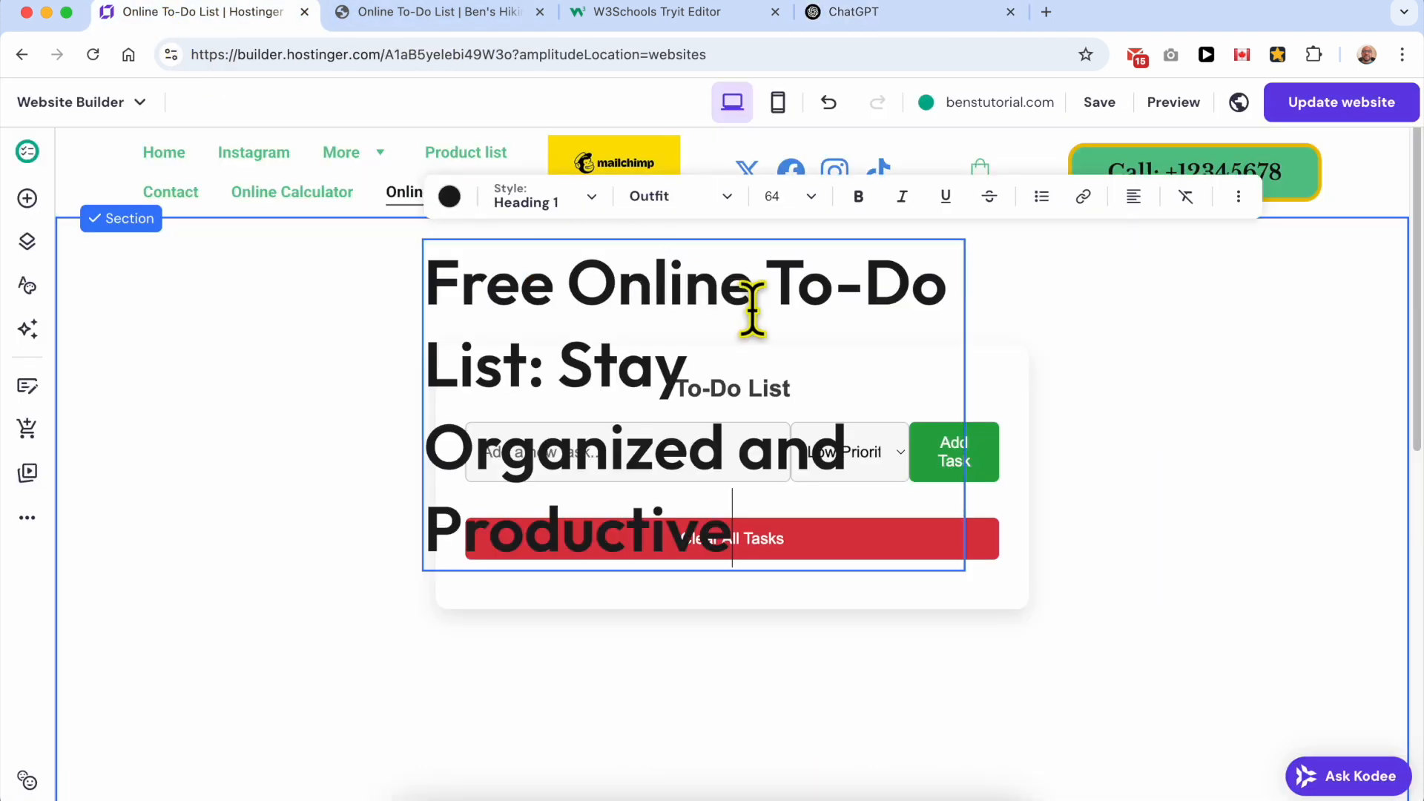
# Step: Widen the heading text box above the to-do list and center-align its text
pyautogui.click(1106, 363)
pyautogui.click(901, 296)
pyautogui.moveTo(966, 400); pyautogui.dragTo(1210, 342)
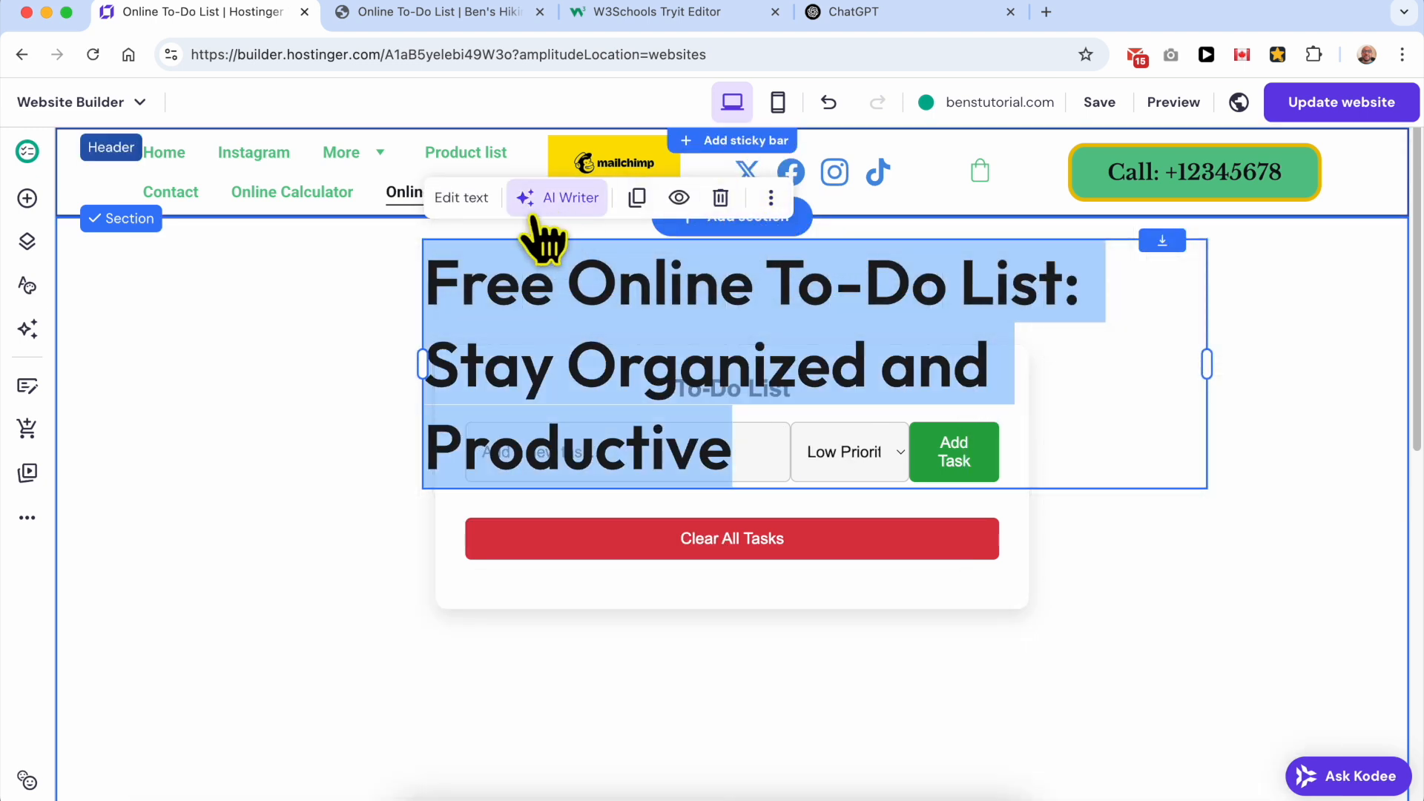
pyautogui.click(472, 199)
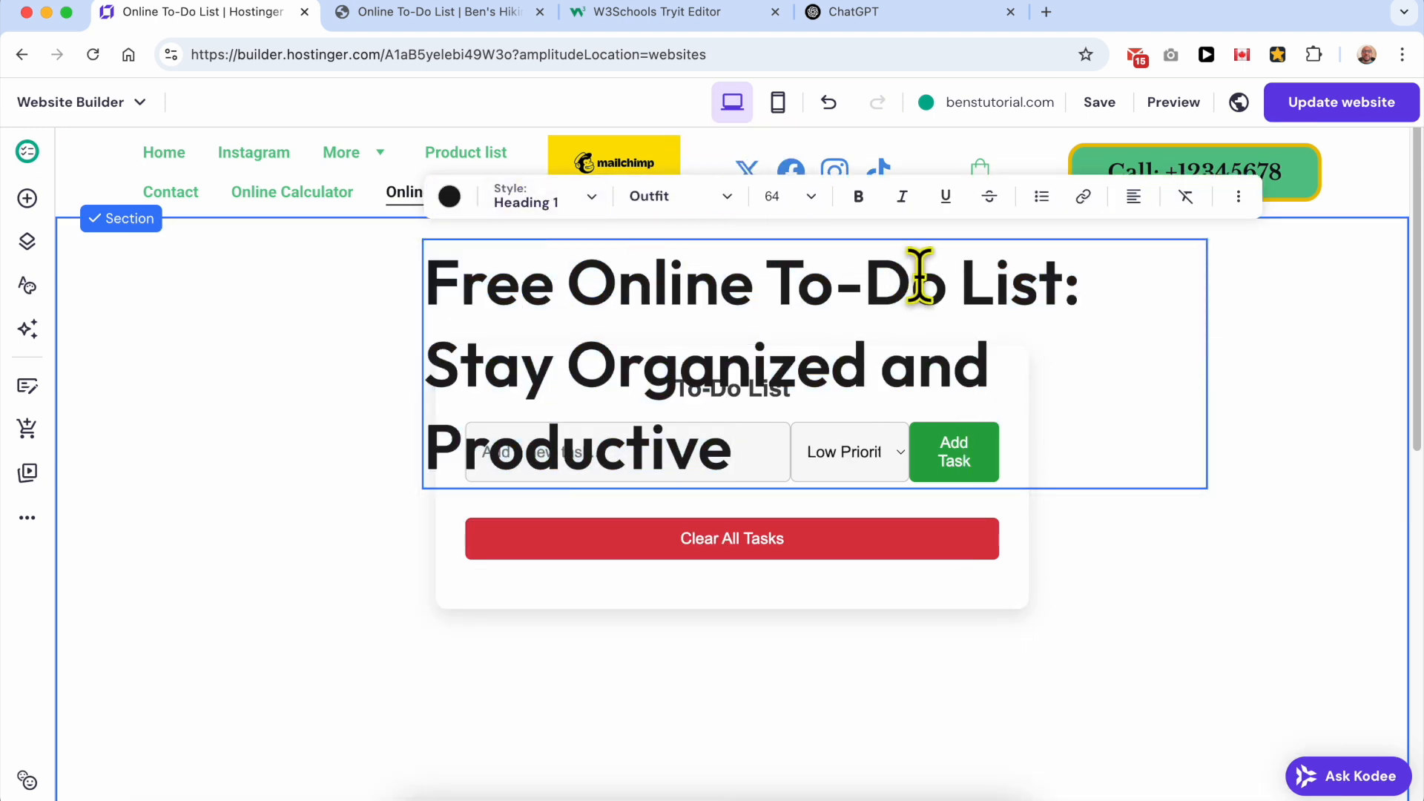
pyautogui.tripleClick(852, 311)
pyautogui.click(1134, 195)
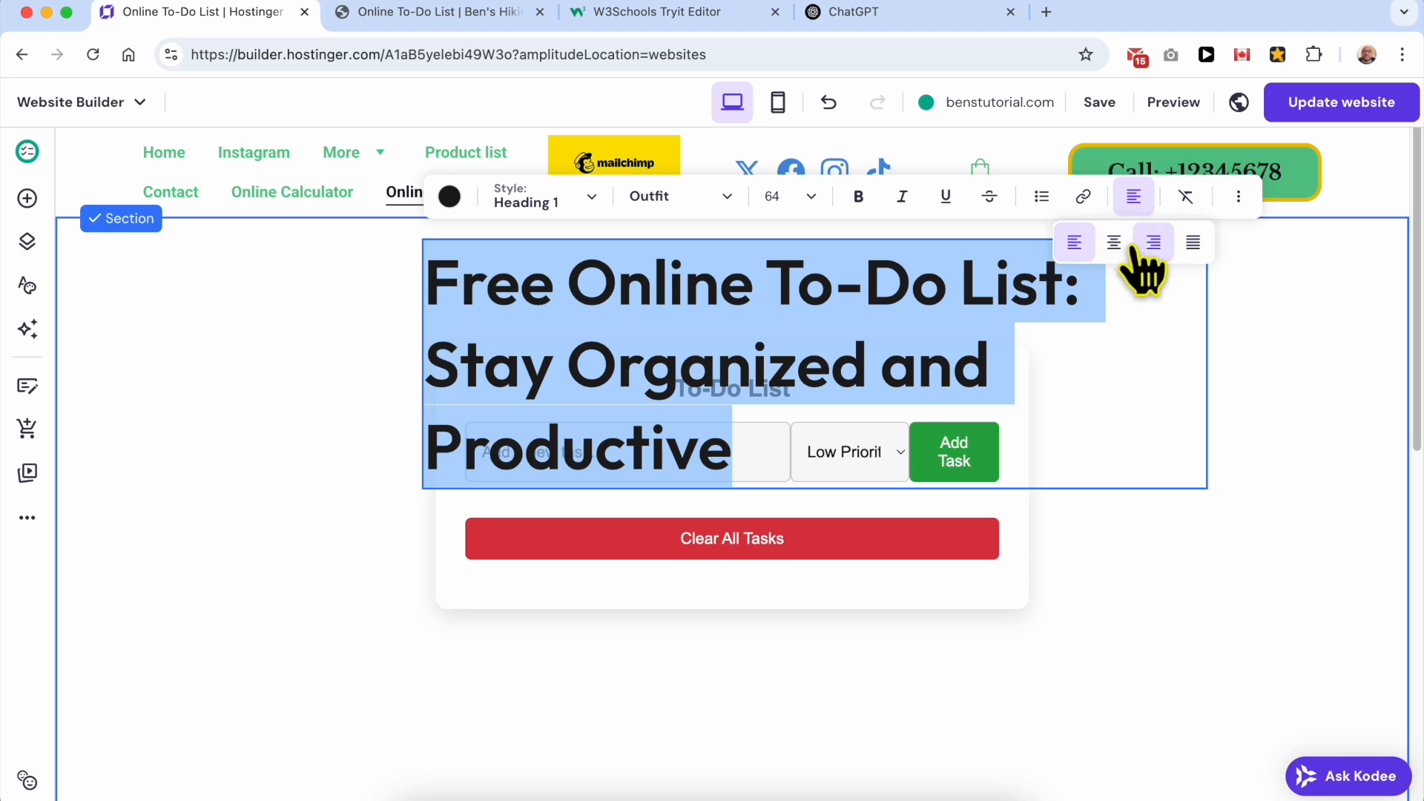
pyautogui.click(1114, 242)
pyautogui.press('Escape')
# Step: Stretch the heading across the full content width and place the to-do list directly beneath it
pyautogui.moveTo(493, 544); pyautogui.dragTo(512, 757)
pyautogui.click(735, 356)
pyautogui.moveTo(736, 356); pyautogui.dragTo(453, 381)
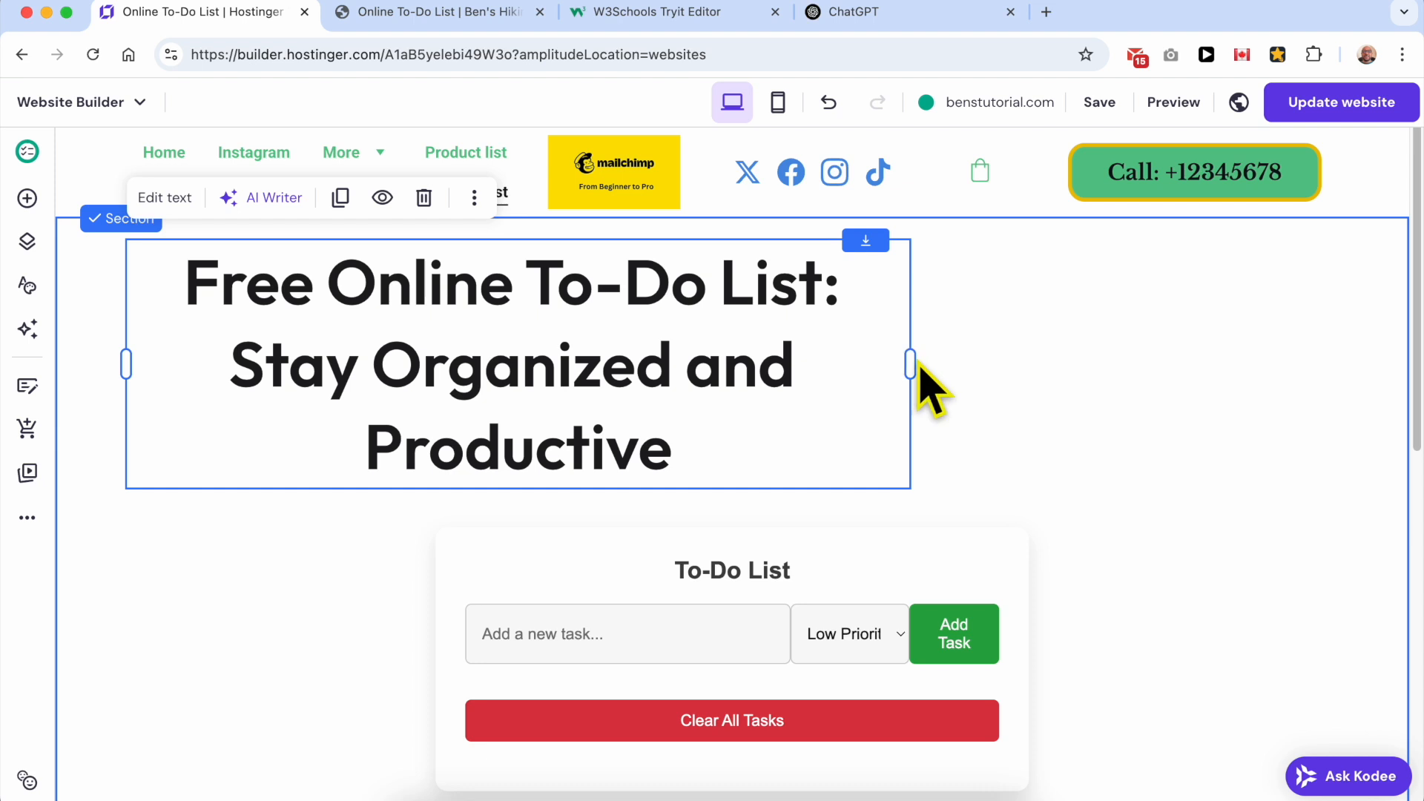
pyautogui.moveTo(910, 363); pyautogui.dragTo(1340, 323)
pyautogui.click(820, 604)
pyautogui.moveTo(821, 604); pyautogui.dragTo(832, 513)
pyautogui.click(892, 363)
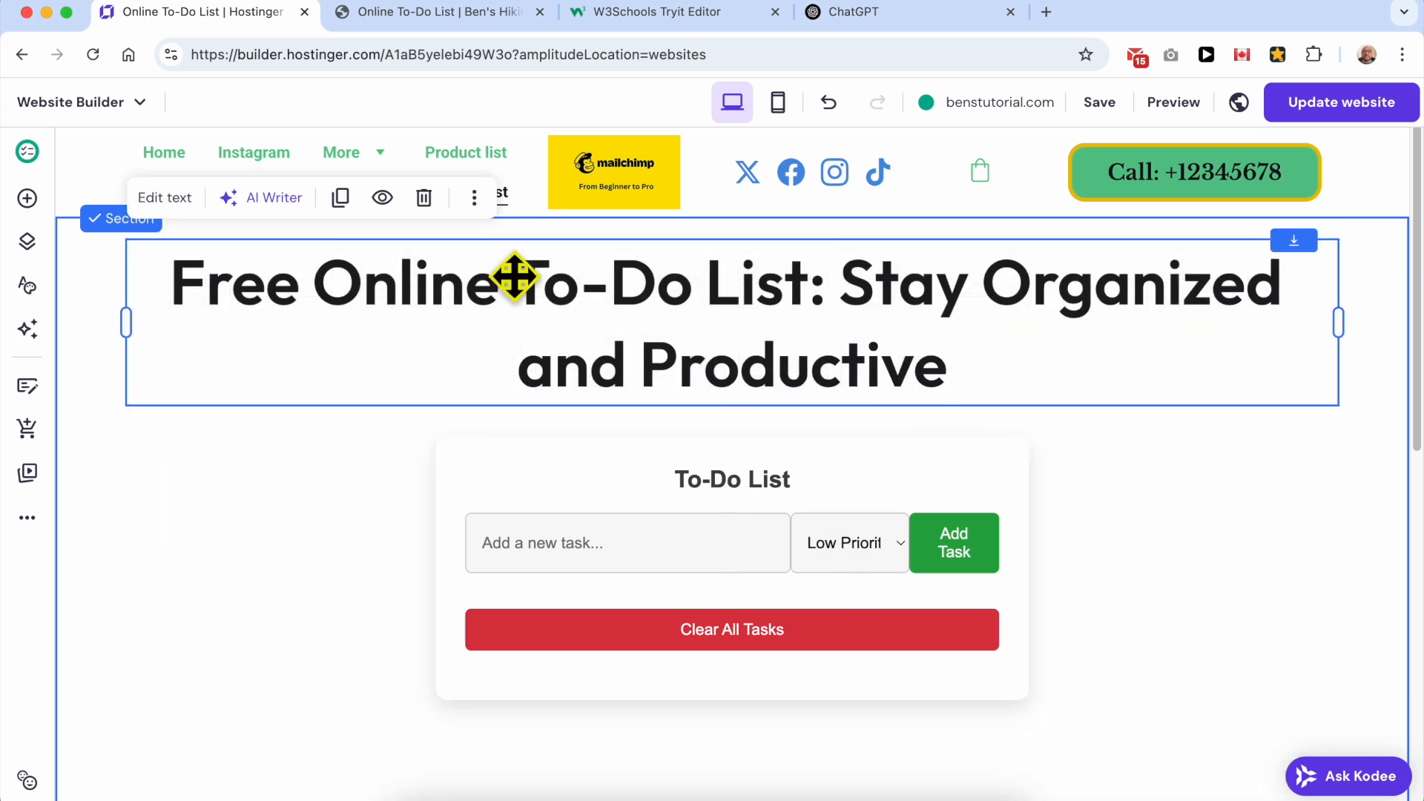
# Step: Set the heading's font size to 48 and move the to-do list up close beneath it
pyautogui.click(185, 216)
pyautogui.click(523, 293)
pyautogui.tripleClick(523, 293)
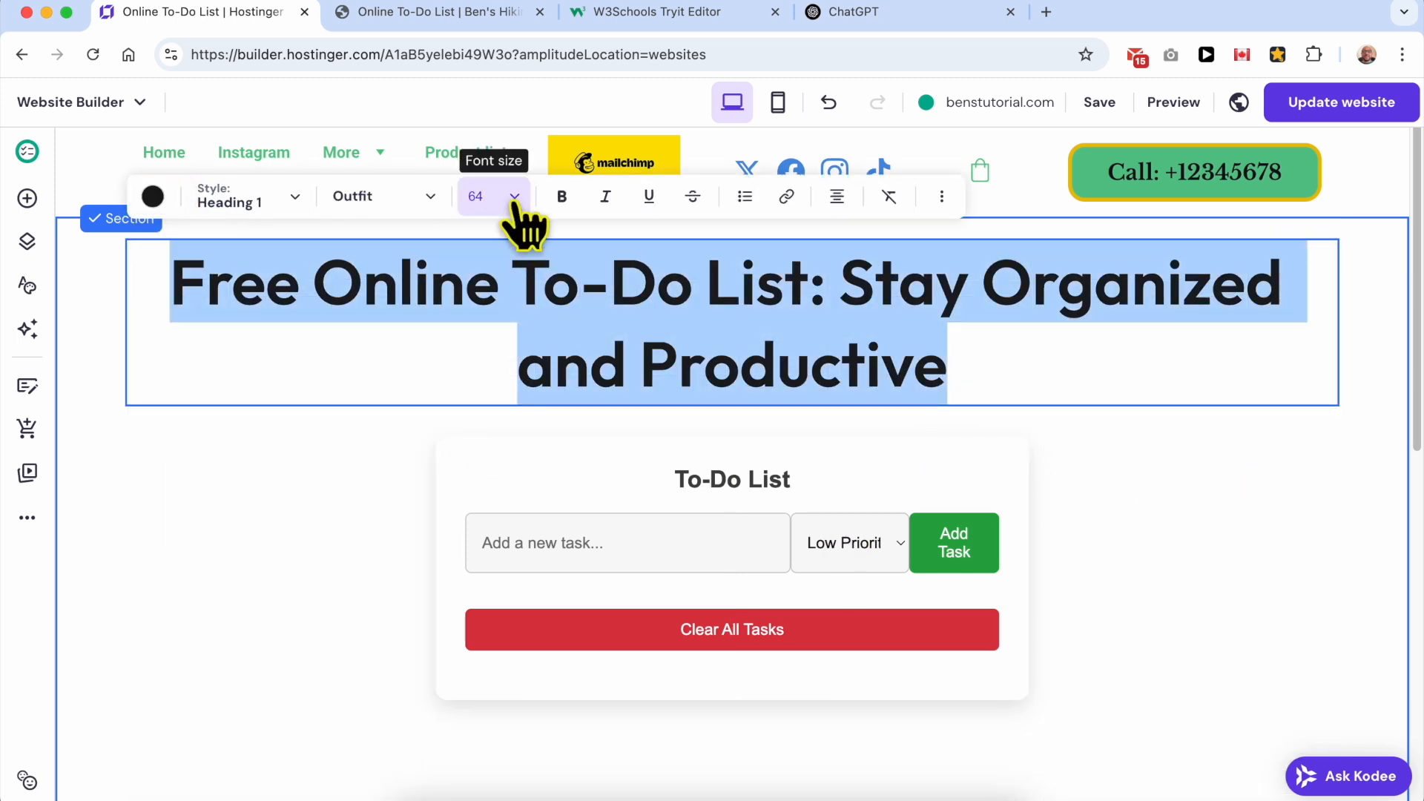
pyautogui.click(509, 197)
pyautogui.click(491, 376)
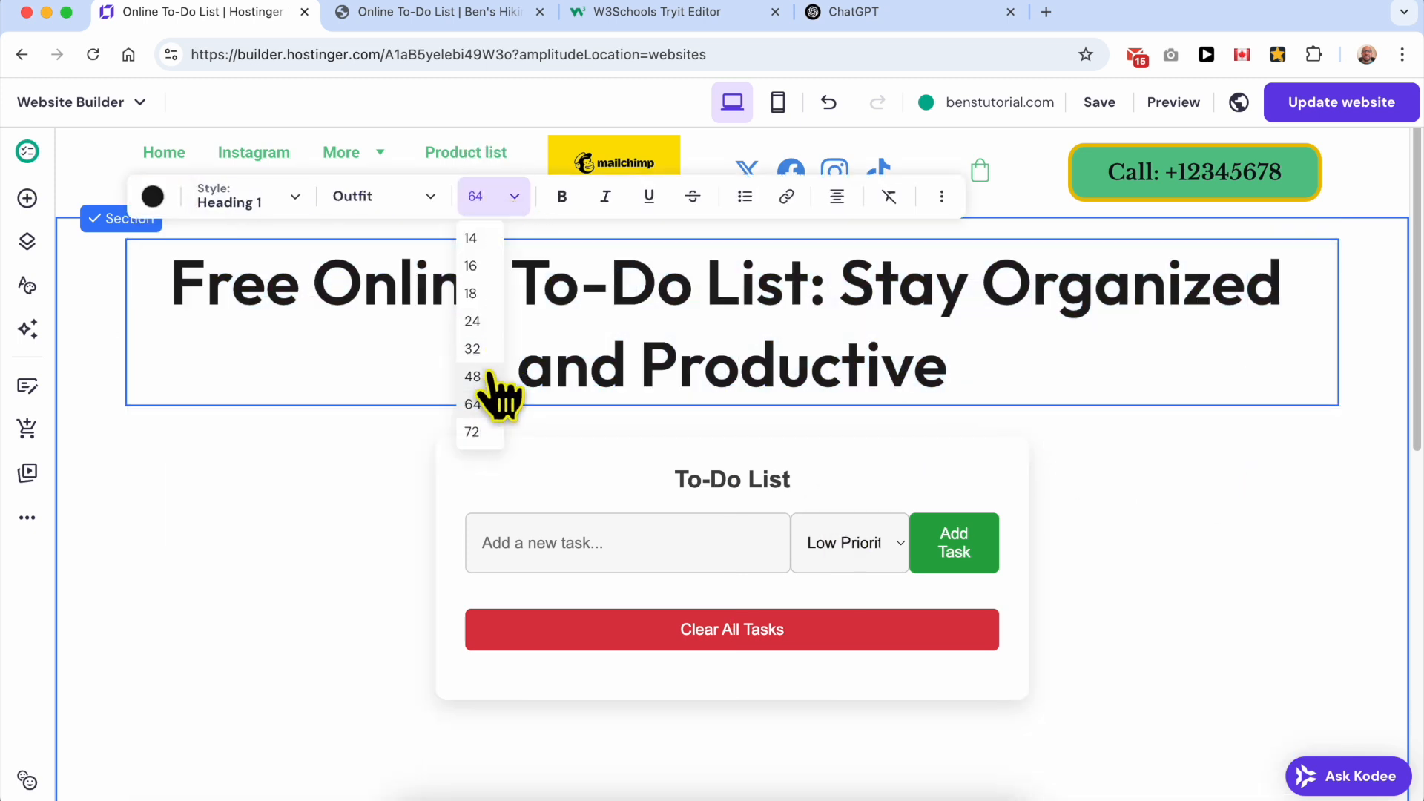
pyautogui.moveTo(742, 466); pyautogui.dragTo(744, 363)
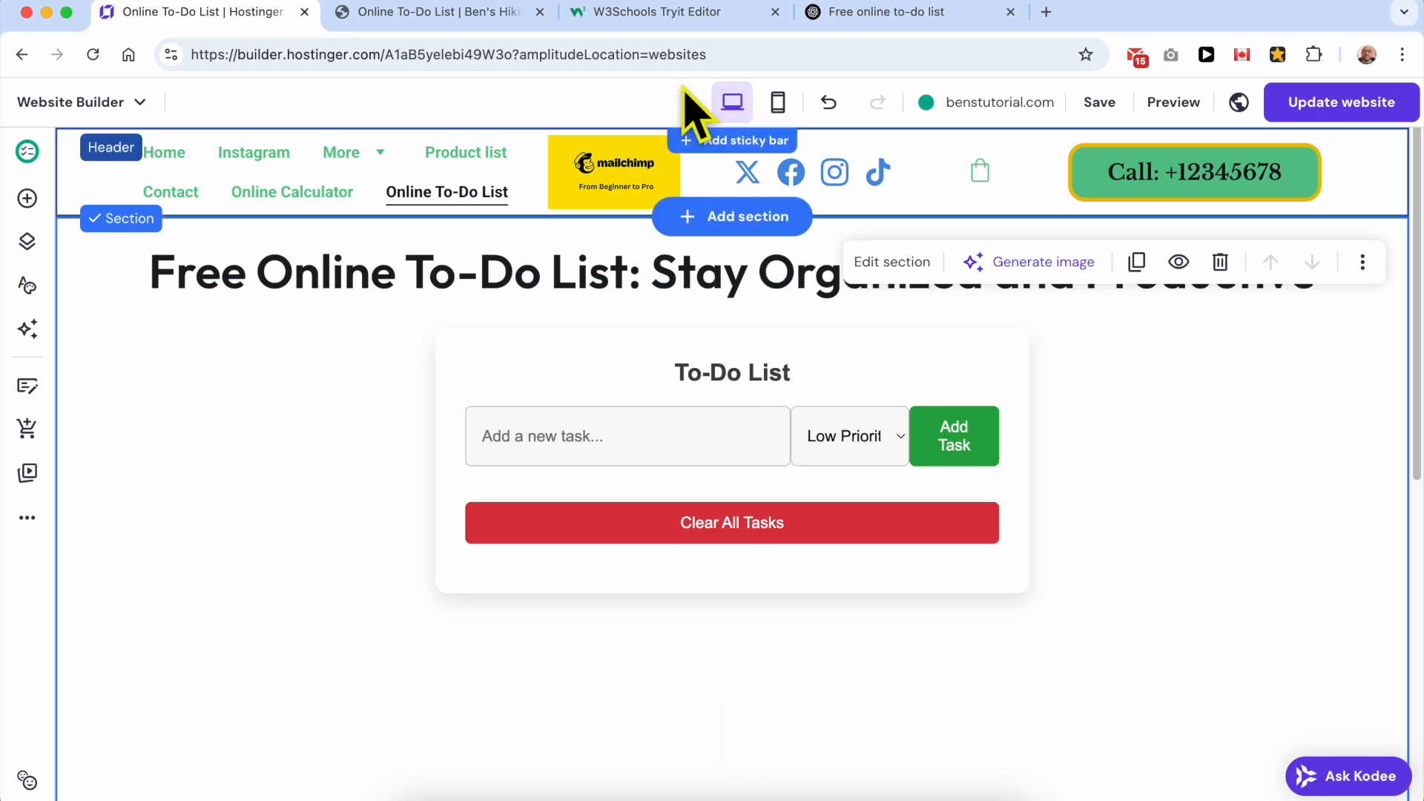
# Step: Switch to ChatGPT and review the generated article to its conclusion, including the competitor tools under "Best Free Online To-Do List Tools"
pyautogui.click(475, 15)
pyautogui.click(679, 13)
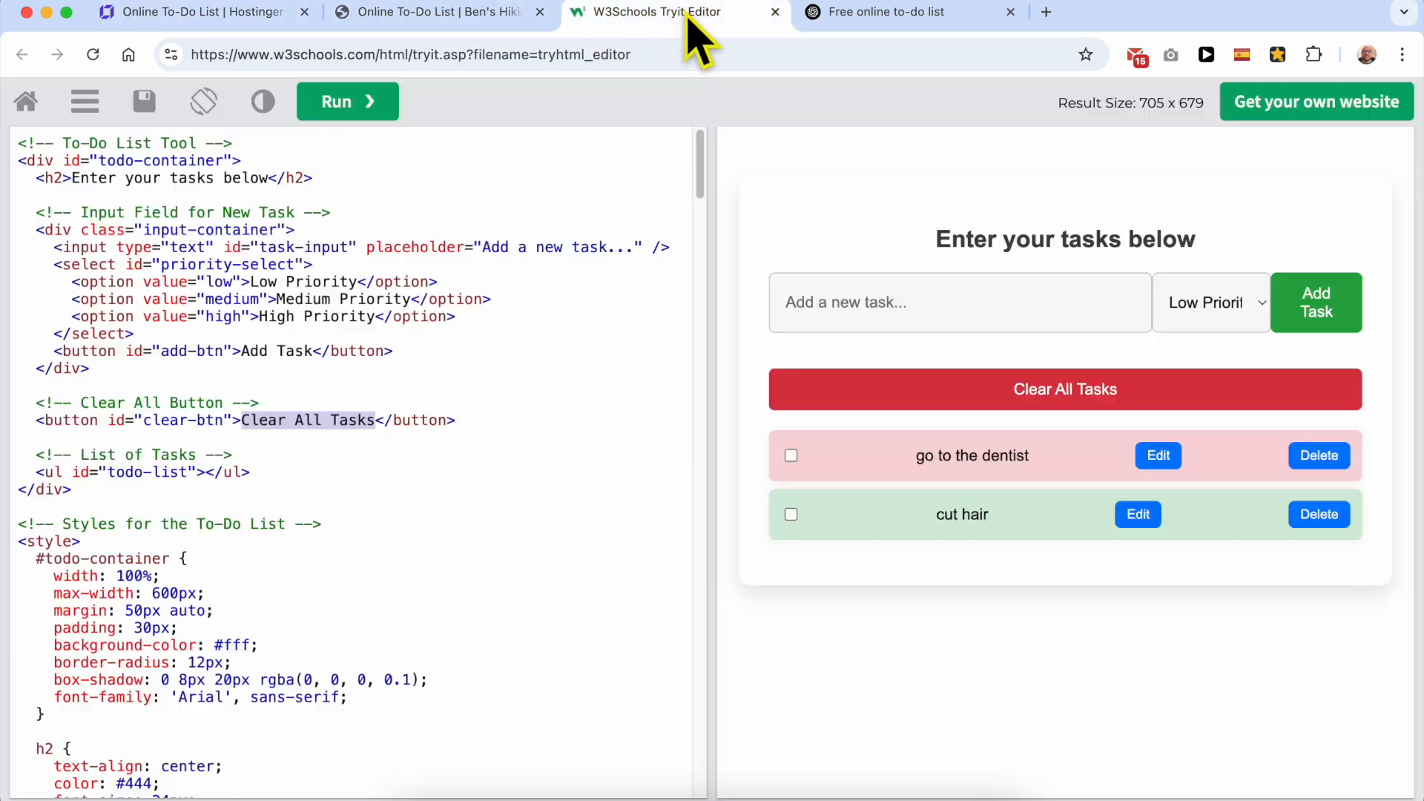
pyautogui.click(846, 13)
pyautogui.tripleClick(834, 361)
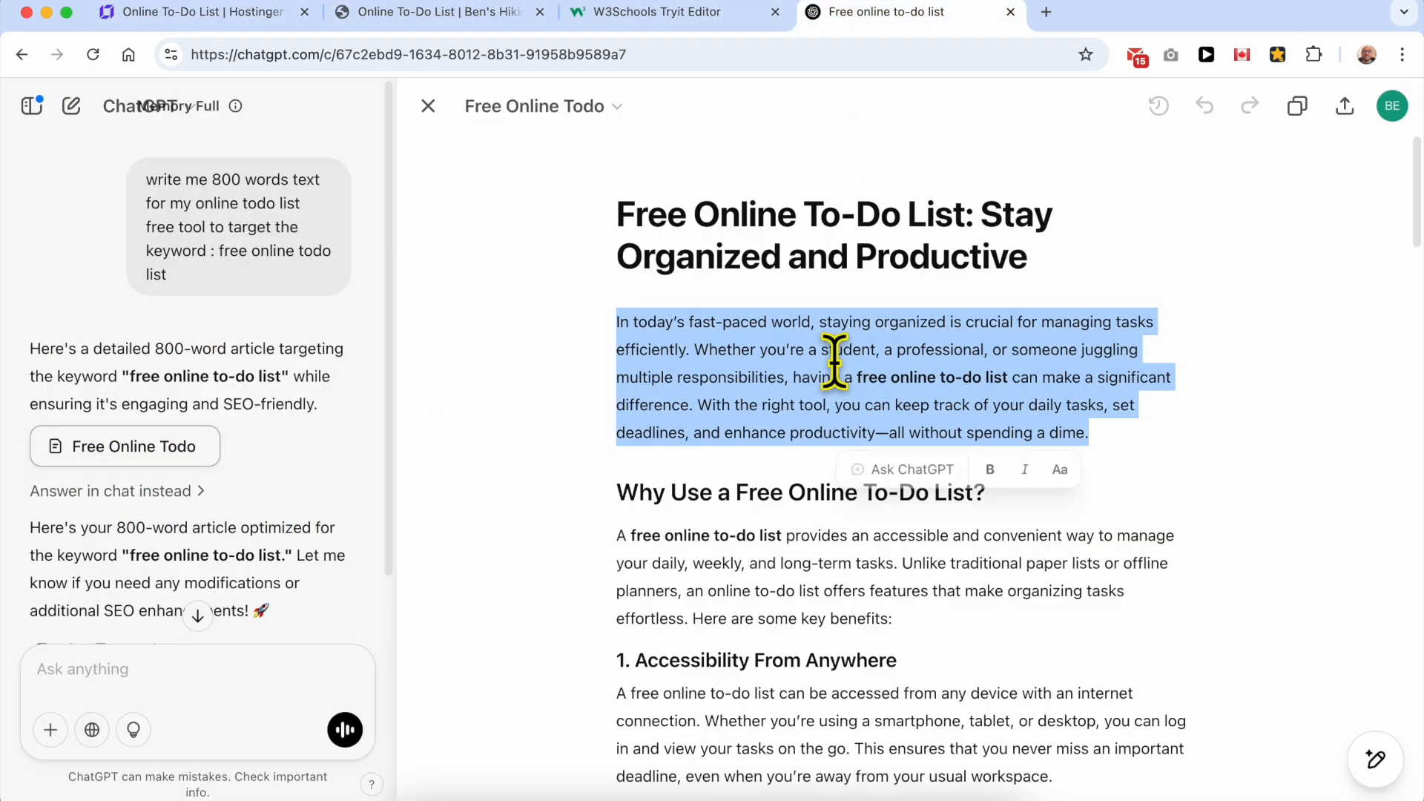
pyautogui.scroll(-10, 850, 512)
pyautogui.scroll(-5, 838, 501)
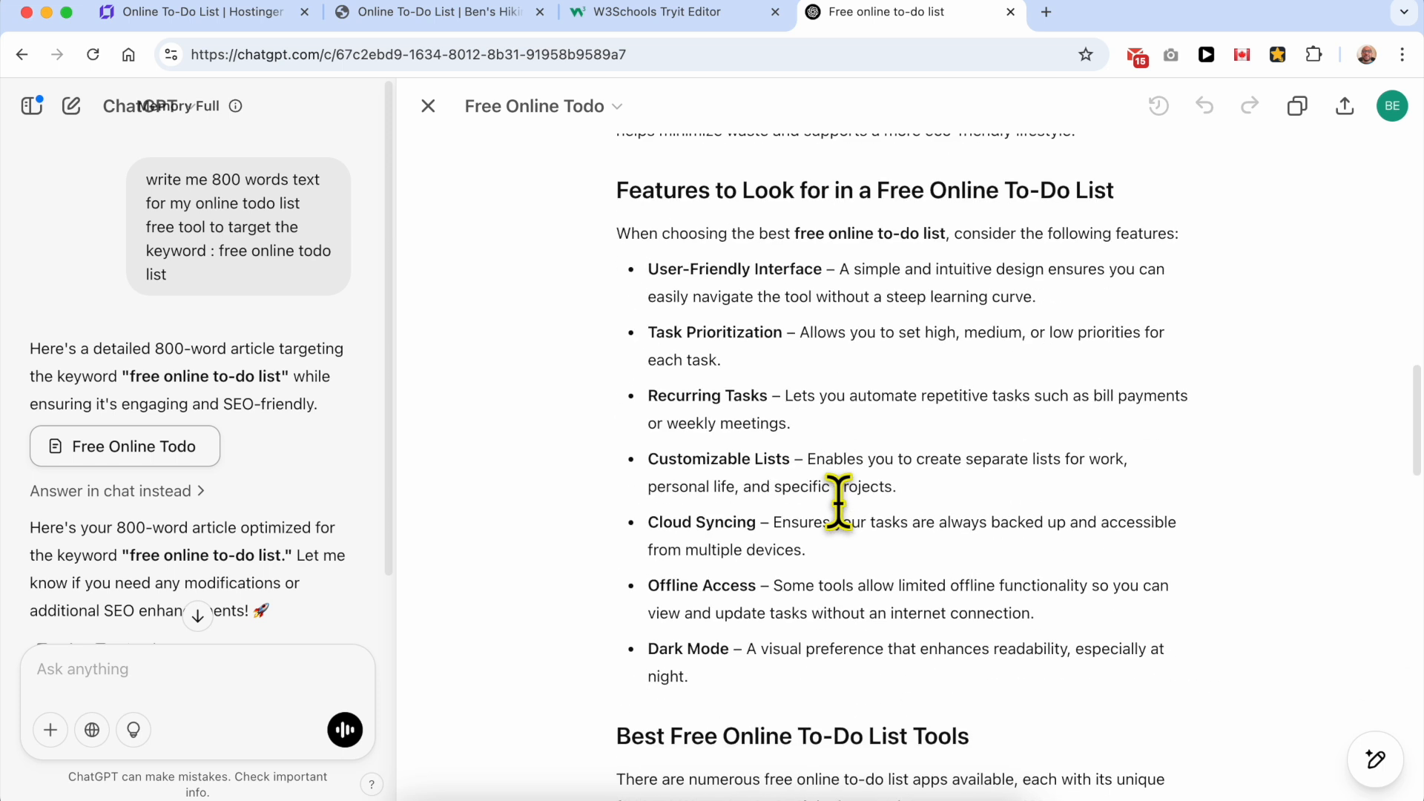
pyautogui.scroll(-3, 796, 501)
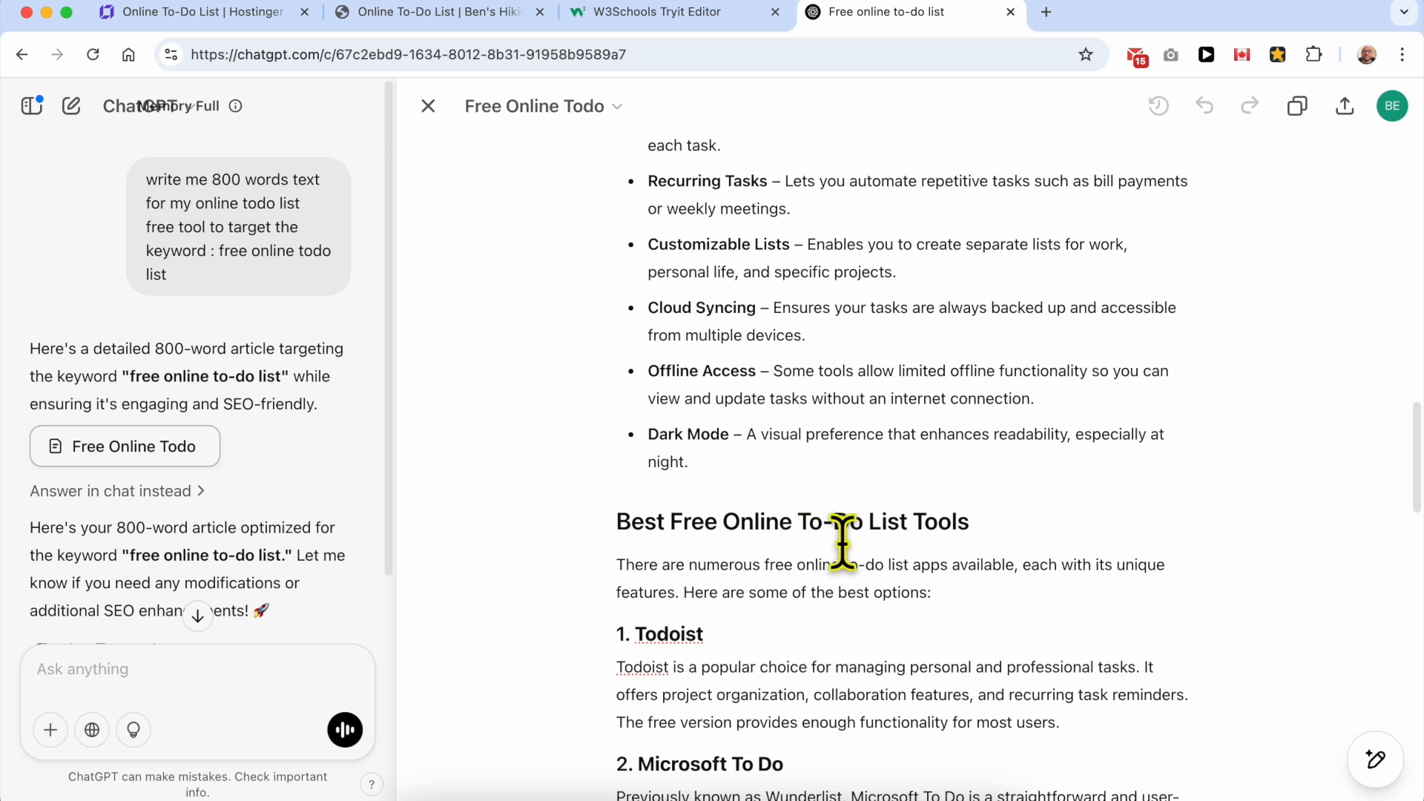
pyautogui.scroll(-3, 892, 547)
pyautogui.scroll(-1, 677, 318)
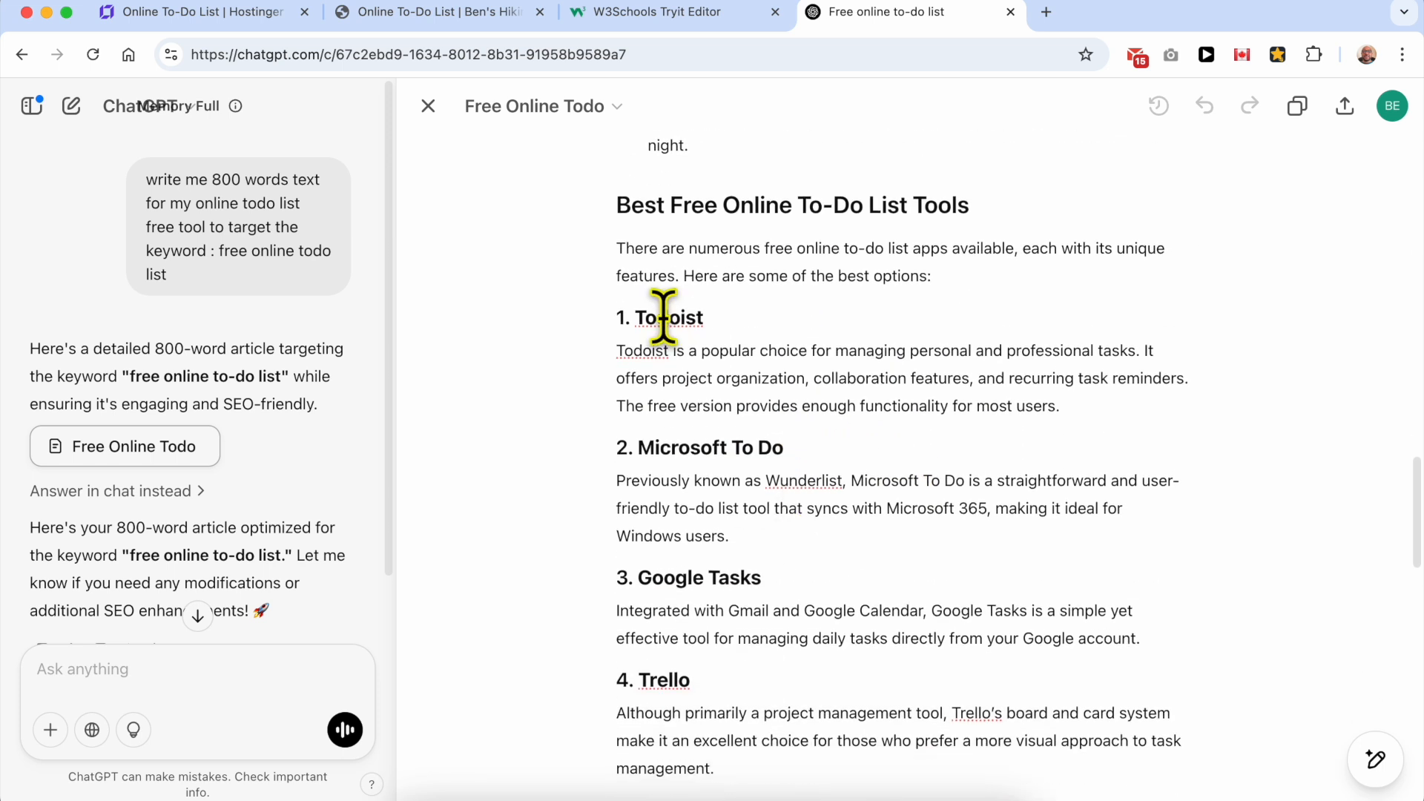
pyautogui.moveTo(618, 318); pyautogui.dragTo(888, 432)
pyautogui.scroll(-10, 888, 432)
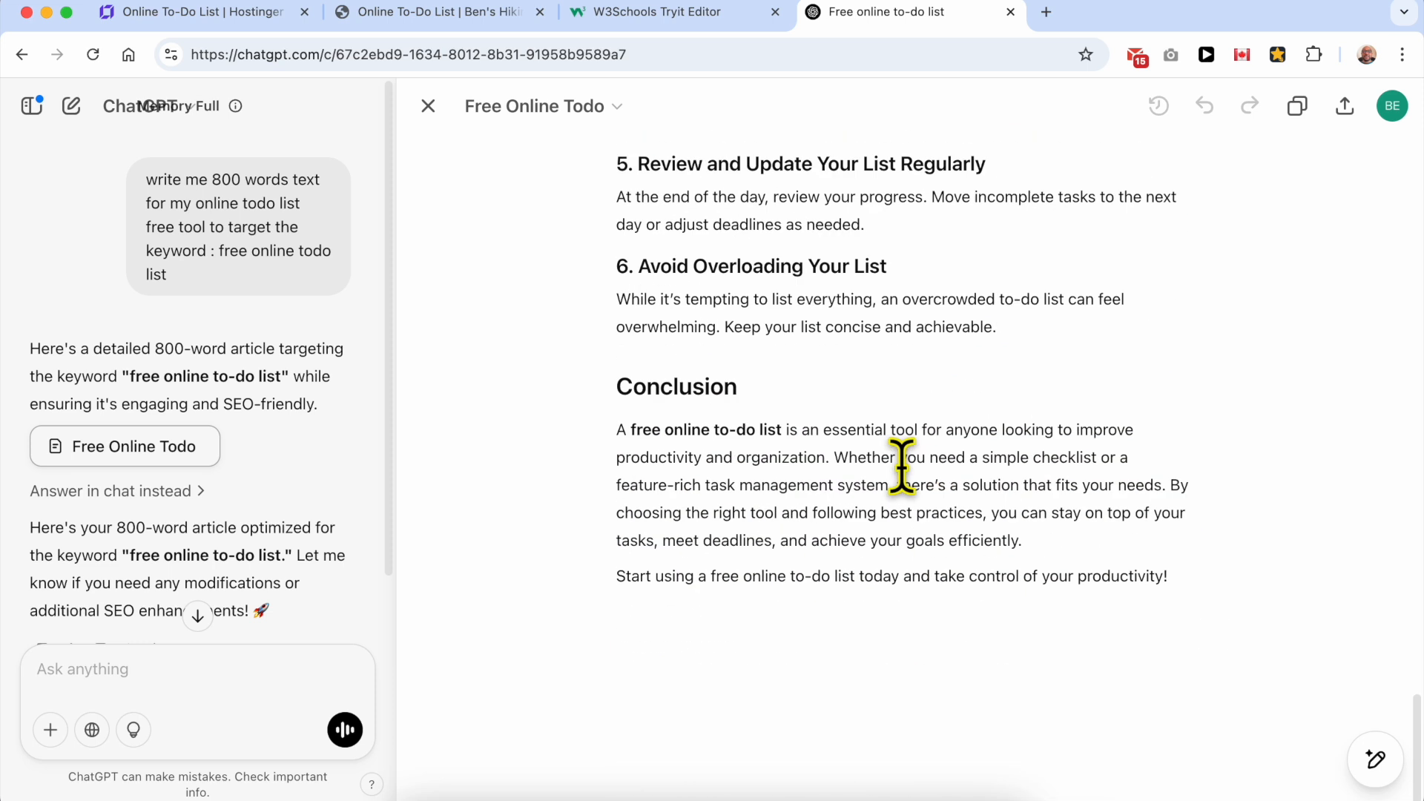
# Step: Ask ChatGPT to revise the article with the prompt "avoid promoting competitors"
pyautogui.press('super+c')
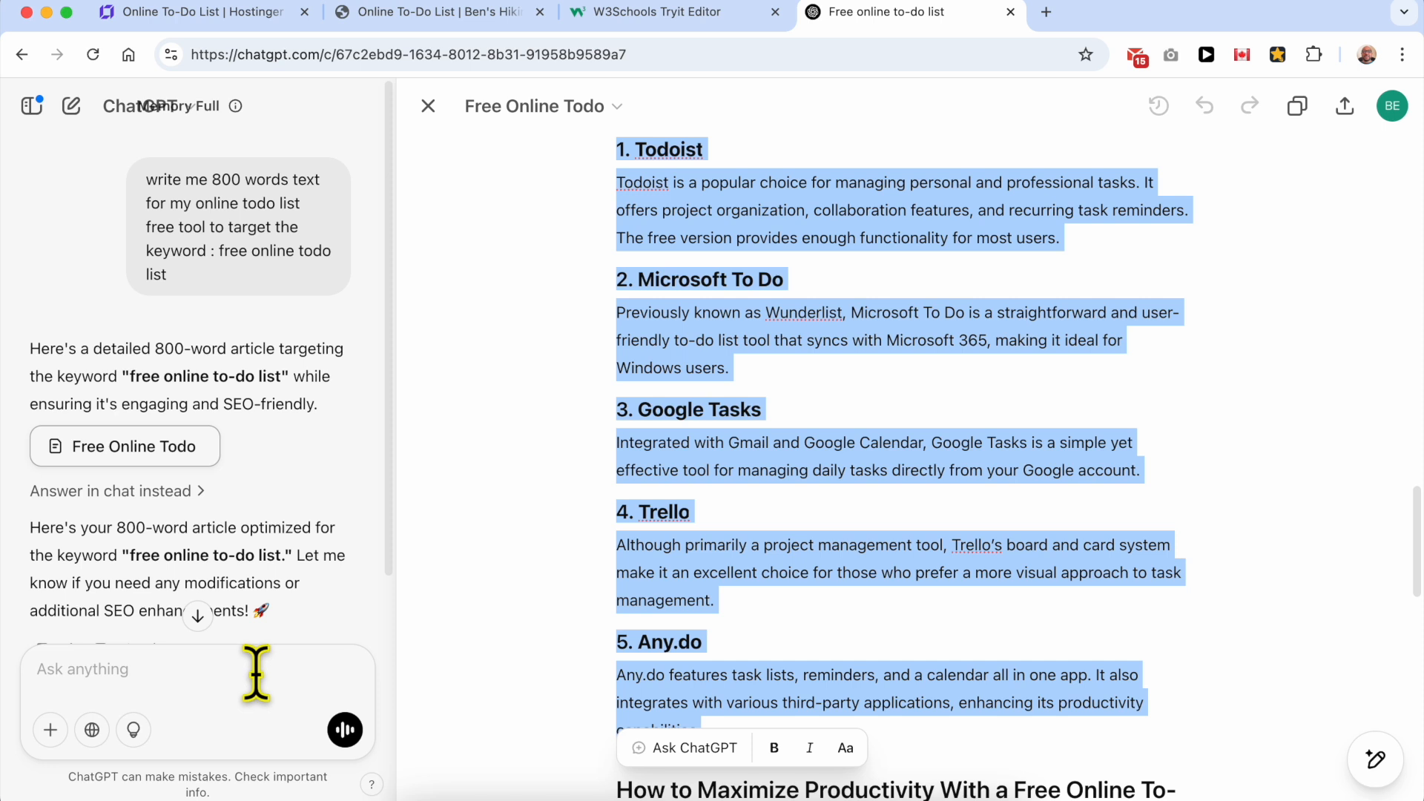
pyautogui.write('i')
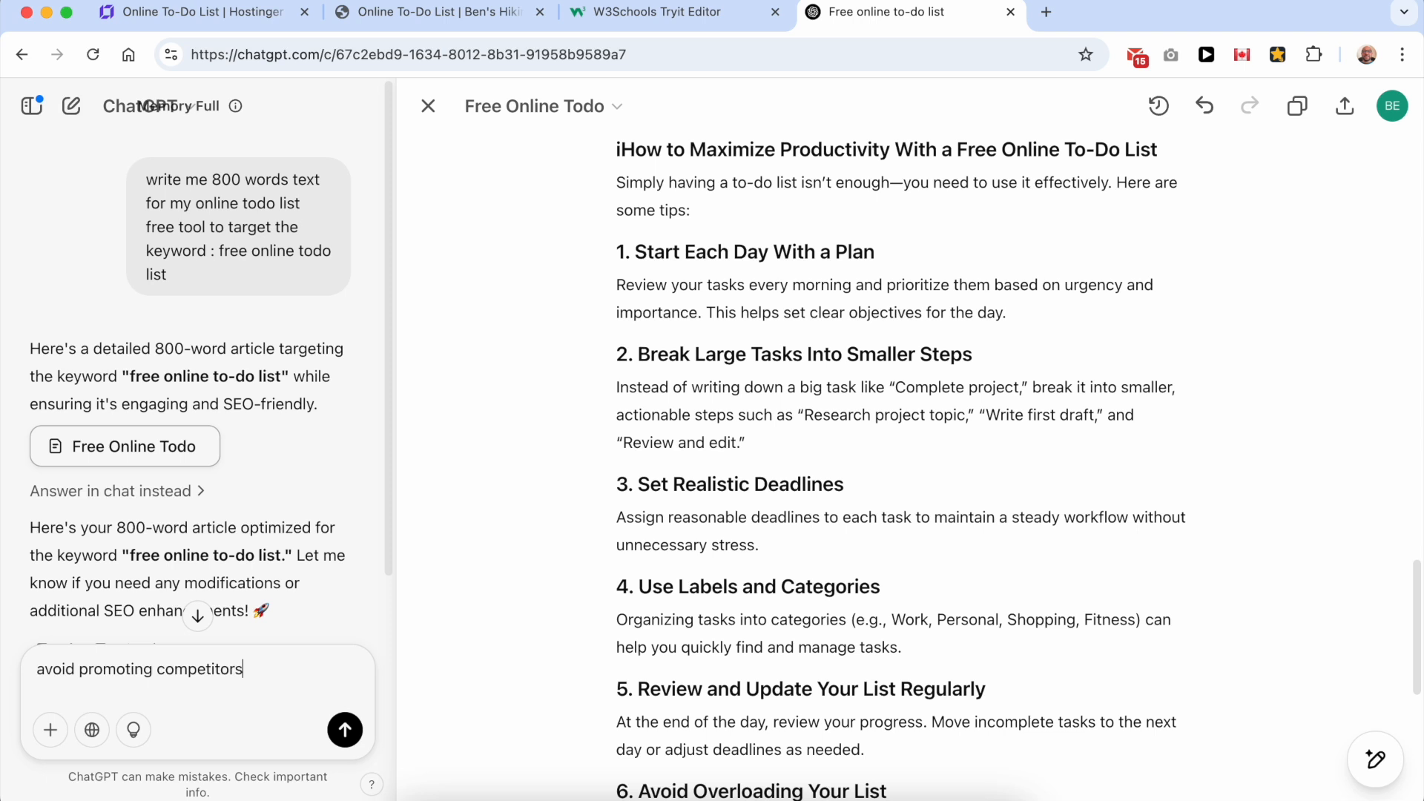
pyautogui.press('Return')
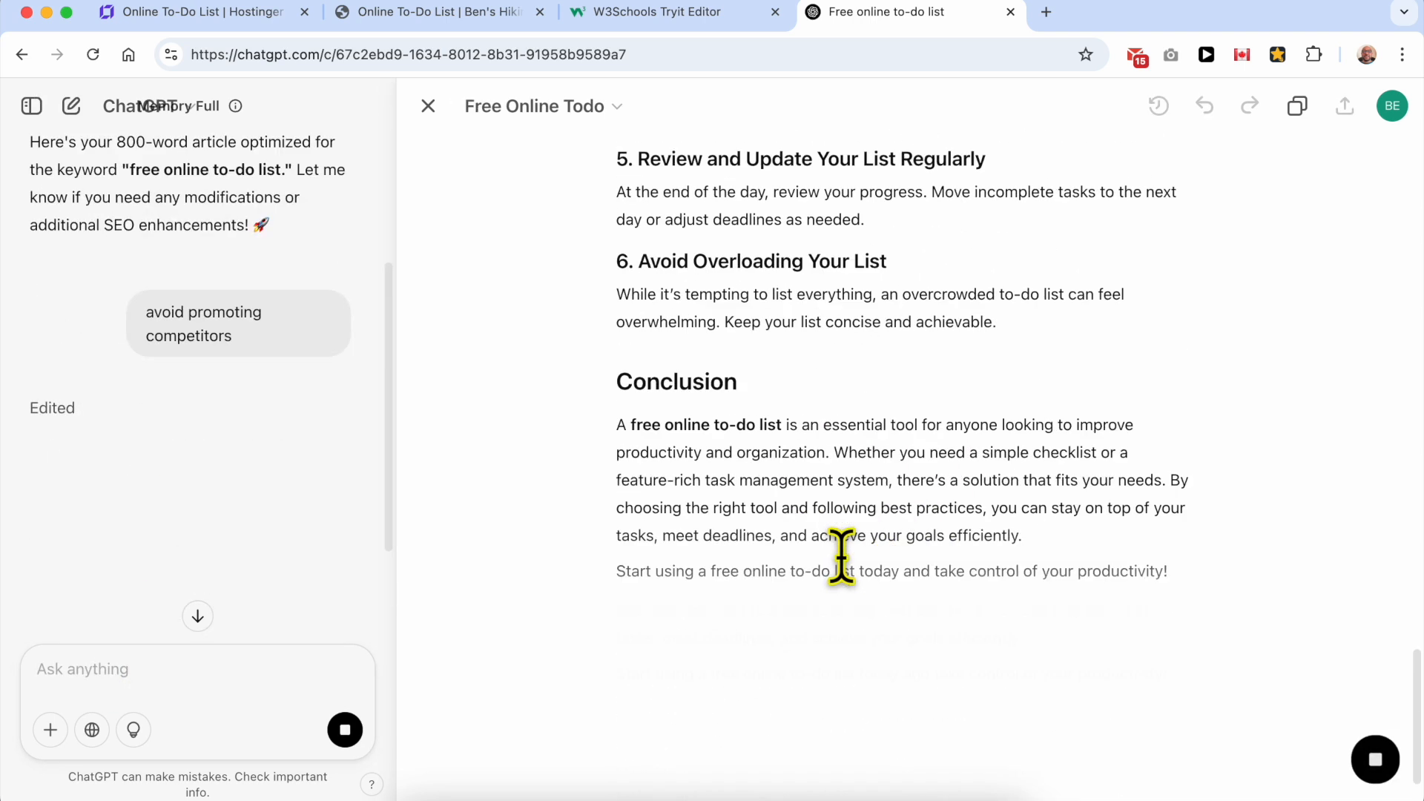
# Step: Copy the revised article's body from its opening paragraph through the conclusion, leaving out the title
pyautogui.doubleClick(821, 610)
pyautogui.tripleClick(821, 610)
pyautogui.scroll(15, 838, 446)
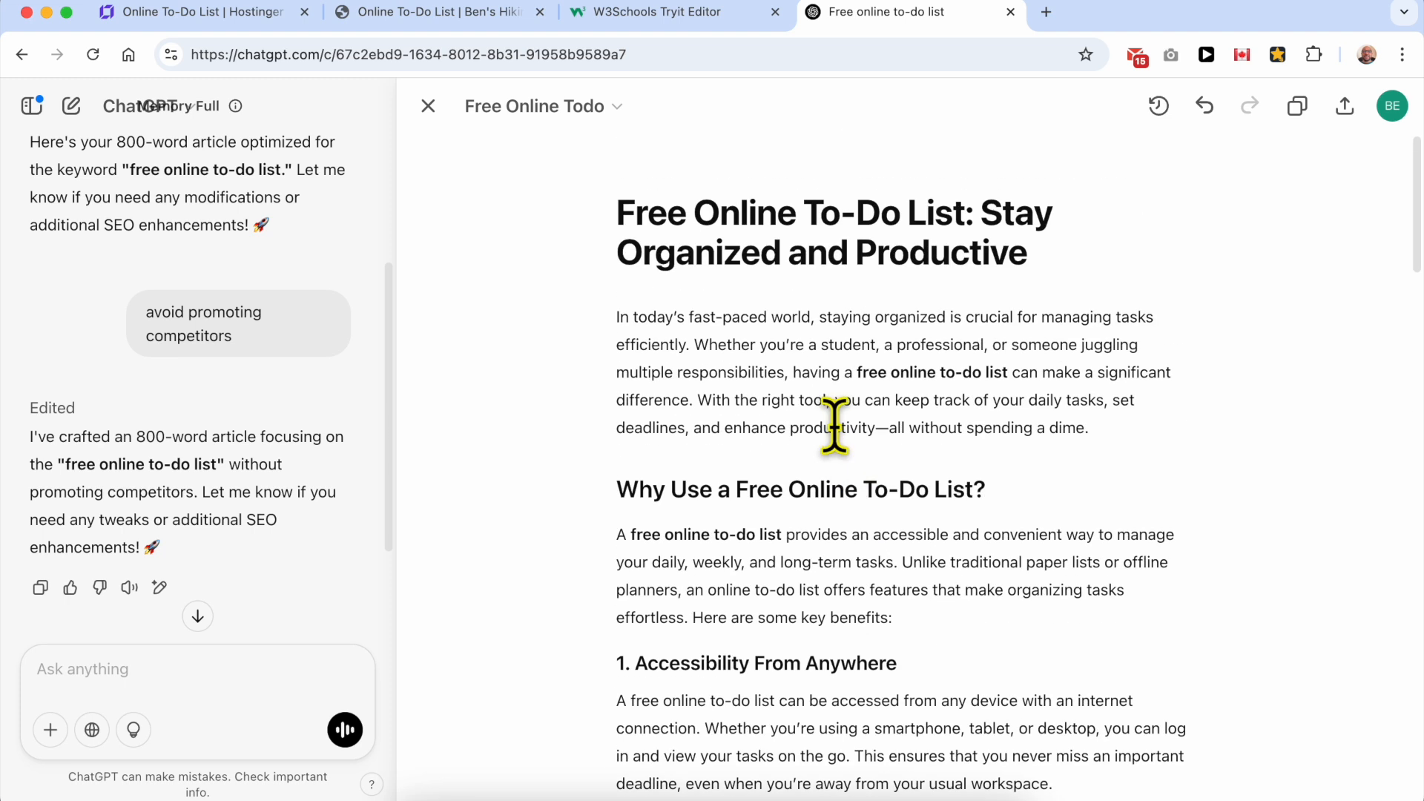
pyautogui.tripleClick(728, 342)
pyautogui.press('super+shift+Down')
pyautogui.rightClick(895, 412)
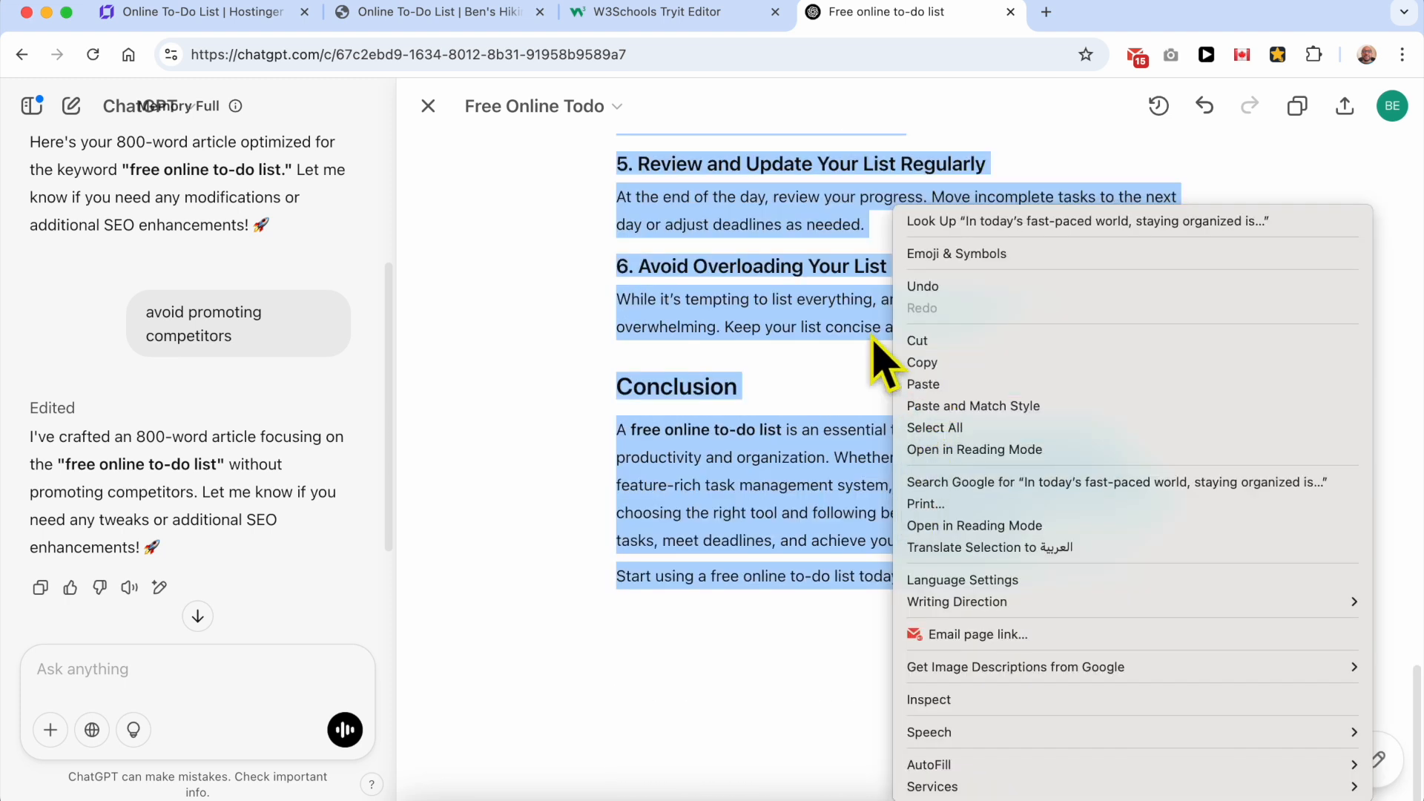
pyautogui.click(922, 362)
# Step: Return to the website builder, add a text element below the to-do list, and shift it toward the section's left side
pyautogui.click(475, 14)
pyautogui.click(262, 13)
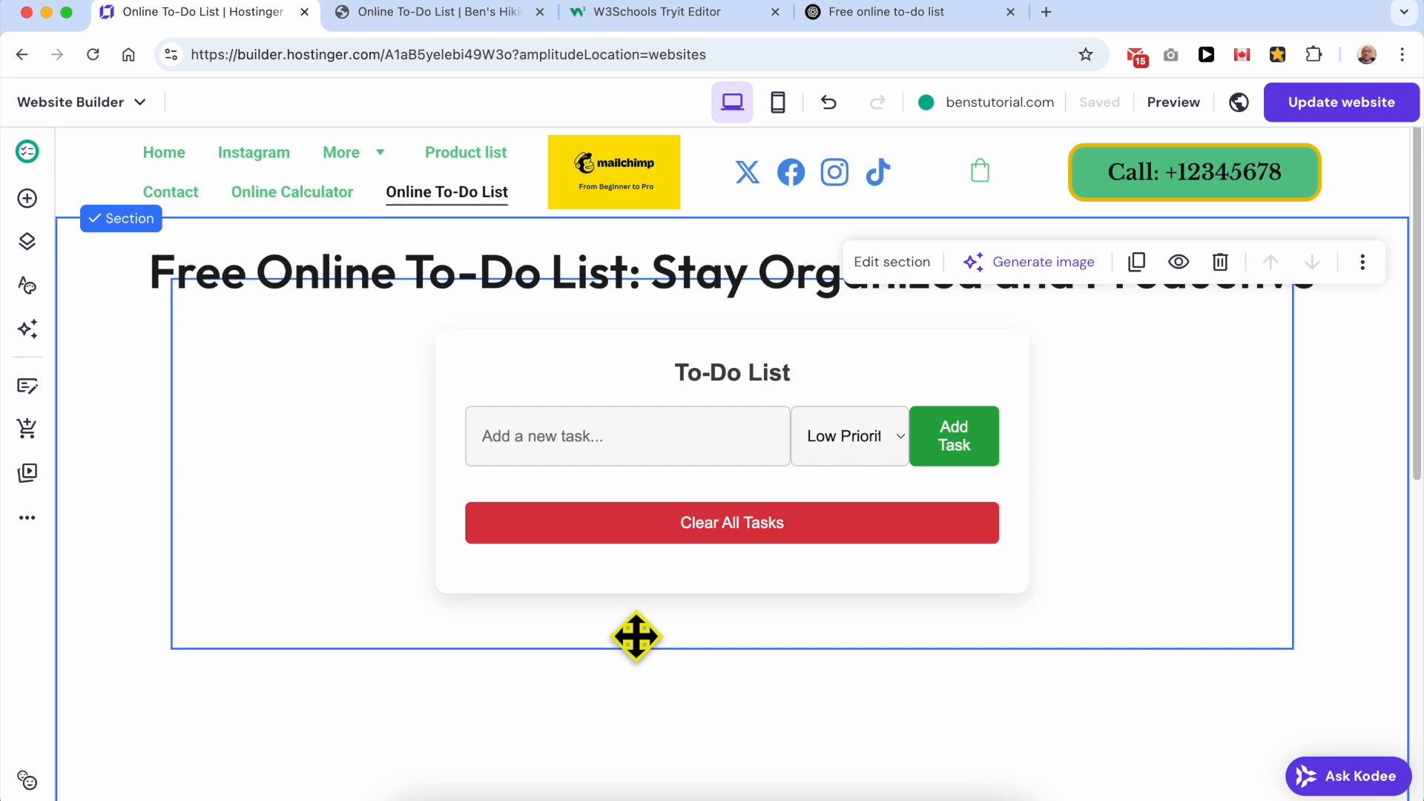
pyautogui.click(28, 198)
pyautogui.moveTo(122, 300); pyautogui.dragTo(731, 718)
pyautogui.scroll(-3, 853, 713)
pyautogui.moveTo(816, 465); pyautogui.dragTo(215, 455)
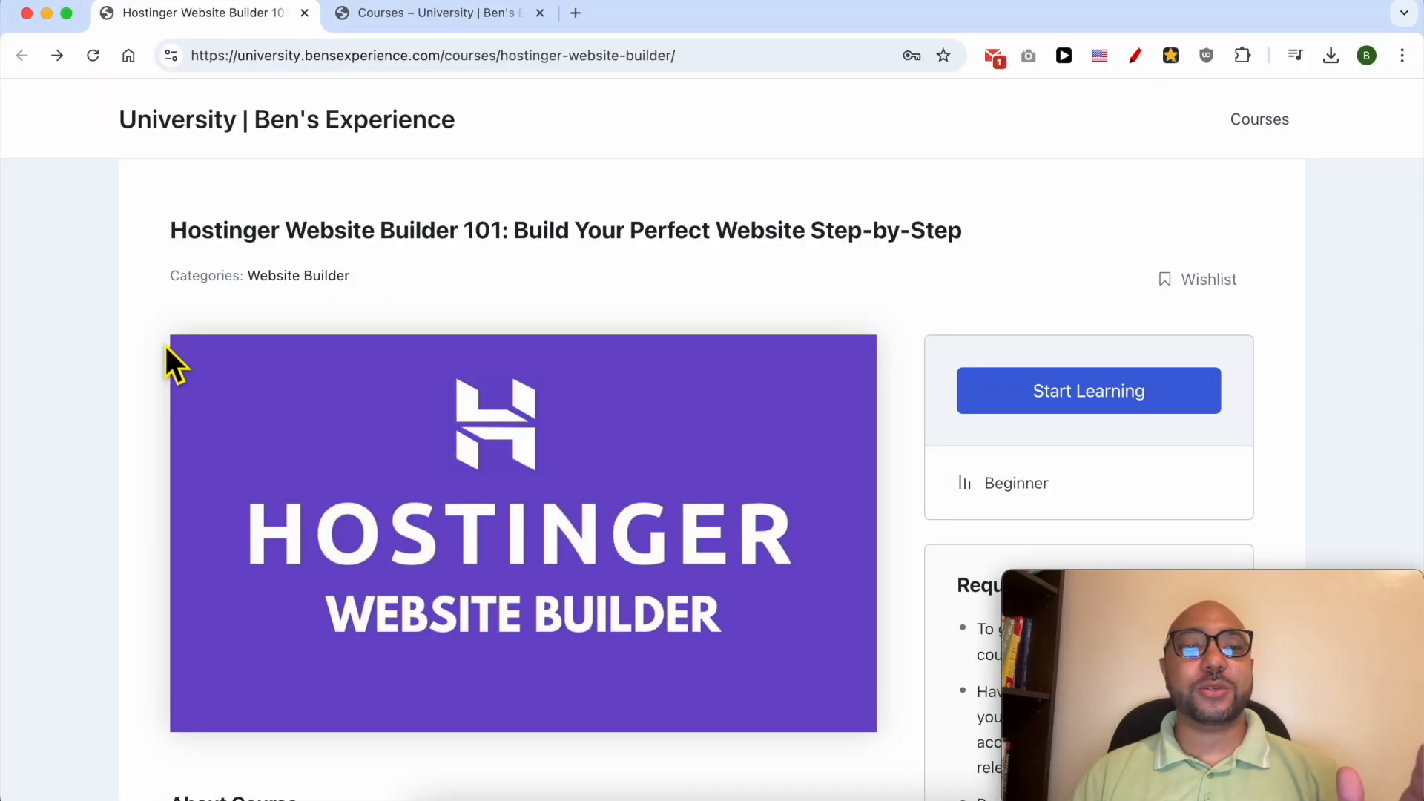
# Step: Review the Hostinger Website Builder 101 course overview, Getting Started lessons and Website Setup and Design lessons
pyautogui.moveTo(147, 233); pyautogui.dragTo(460, 252)
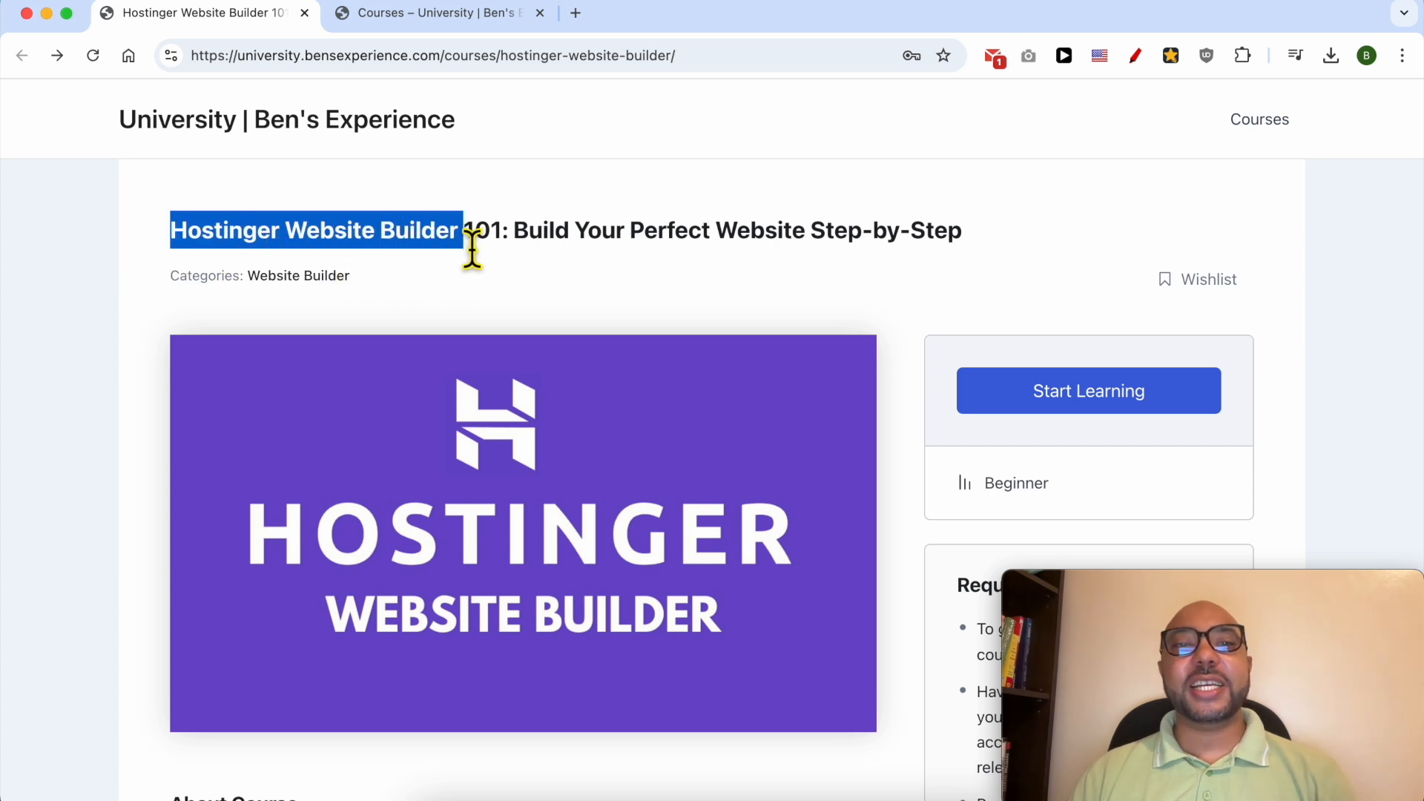
pyautogui.scroll(-9, 472, 250)
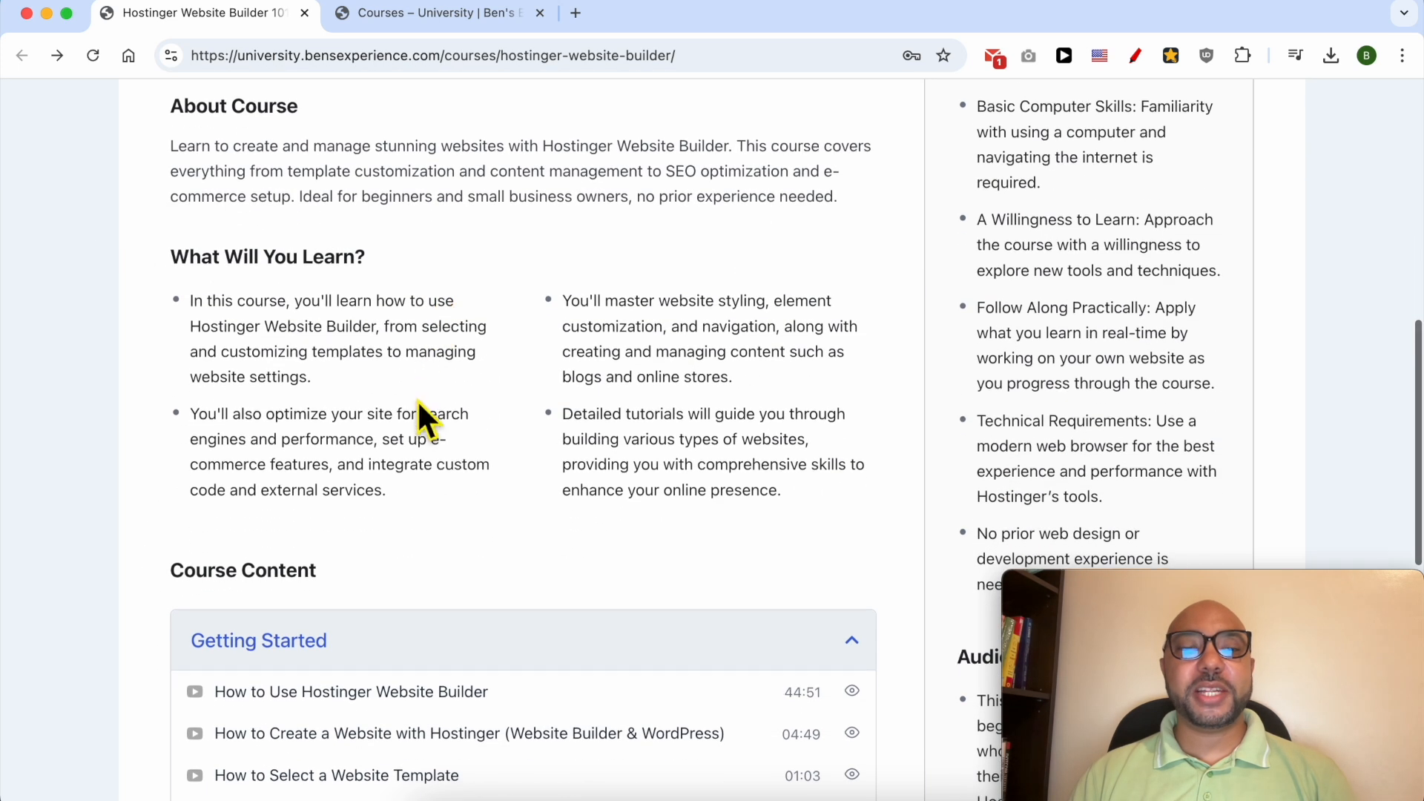
pyautogui.scroll(-5, 420, 388)
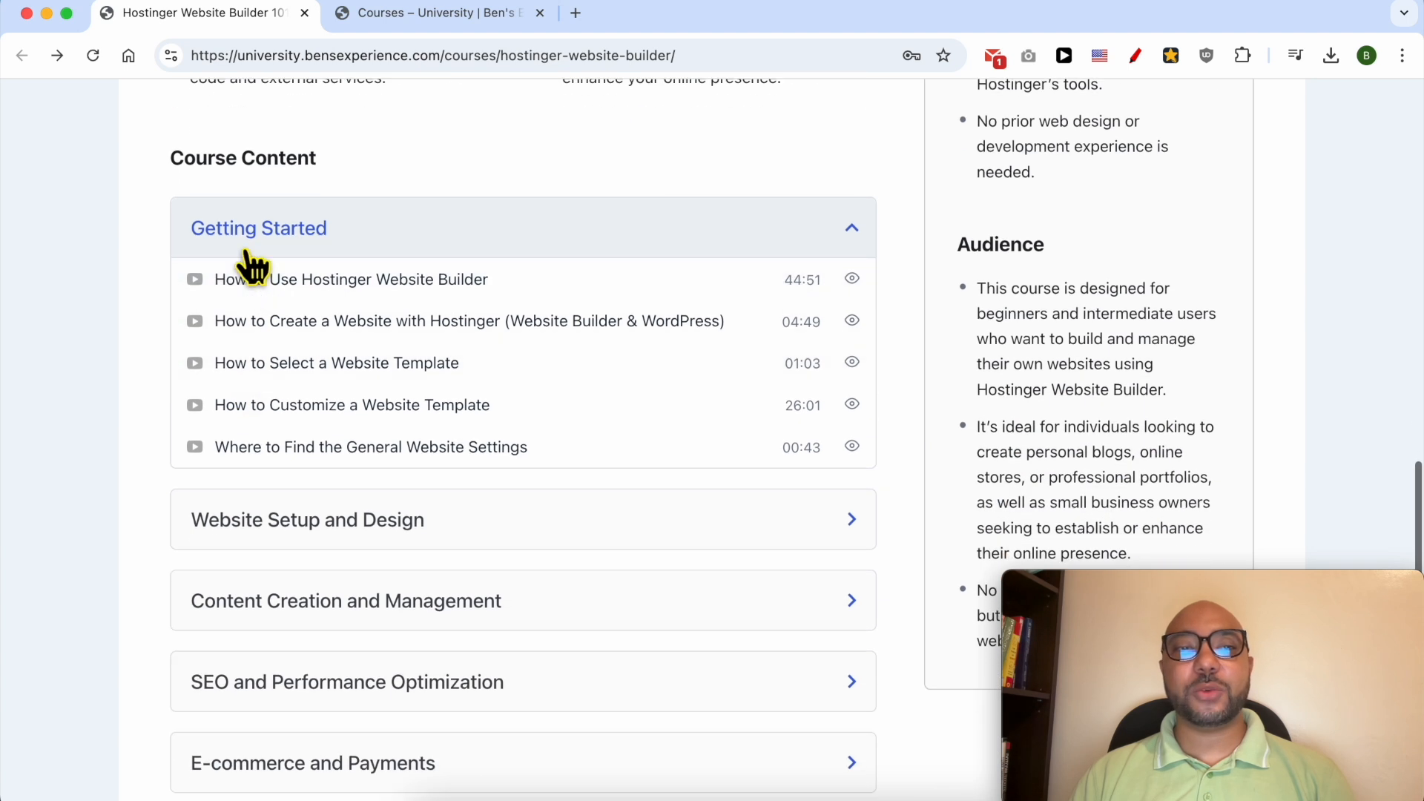
pyautogui.scroll(-3, 286, 426)
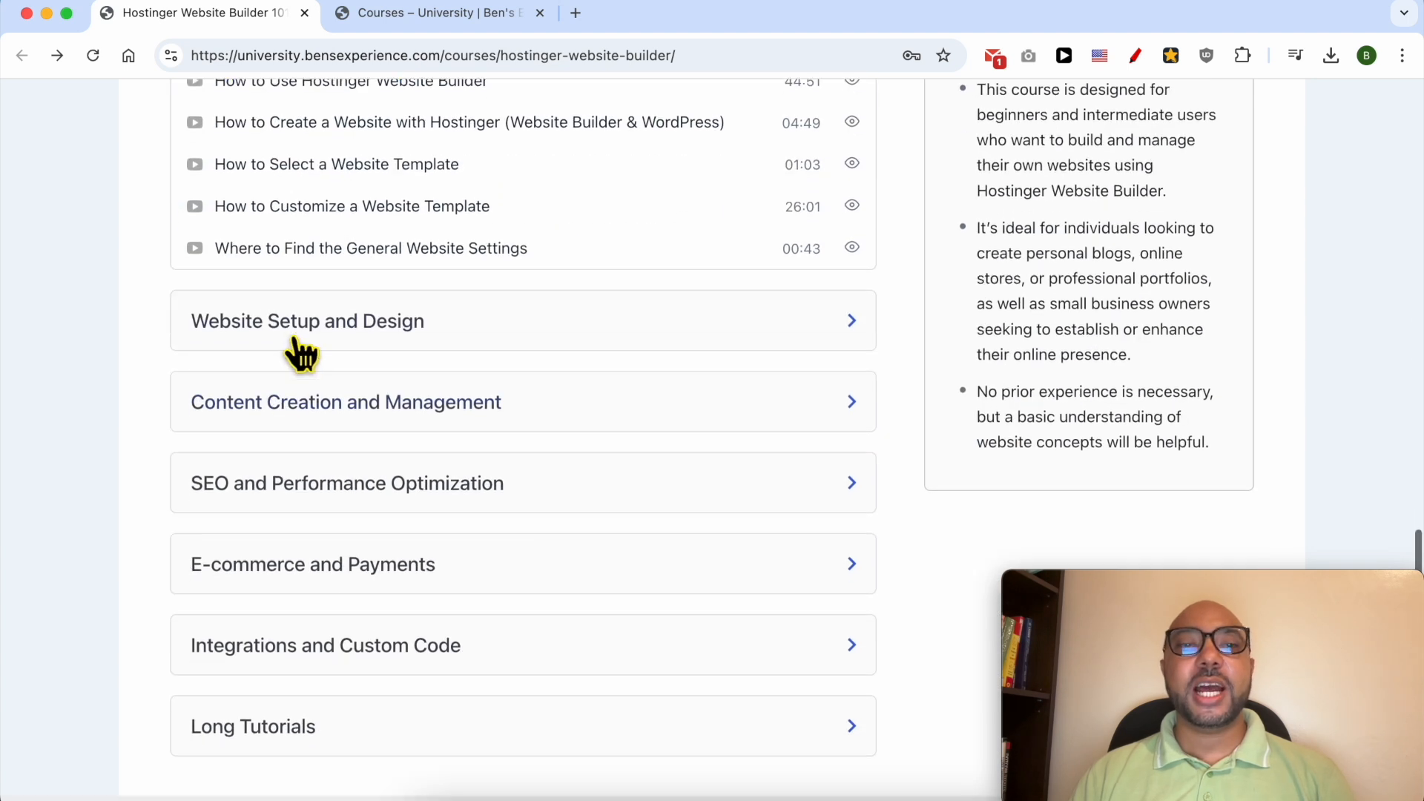
pyautogui.click(301, 321)
pyautogui.scroll(-3, 306, 363)
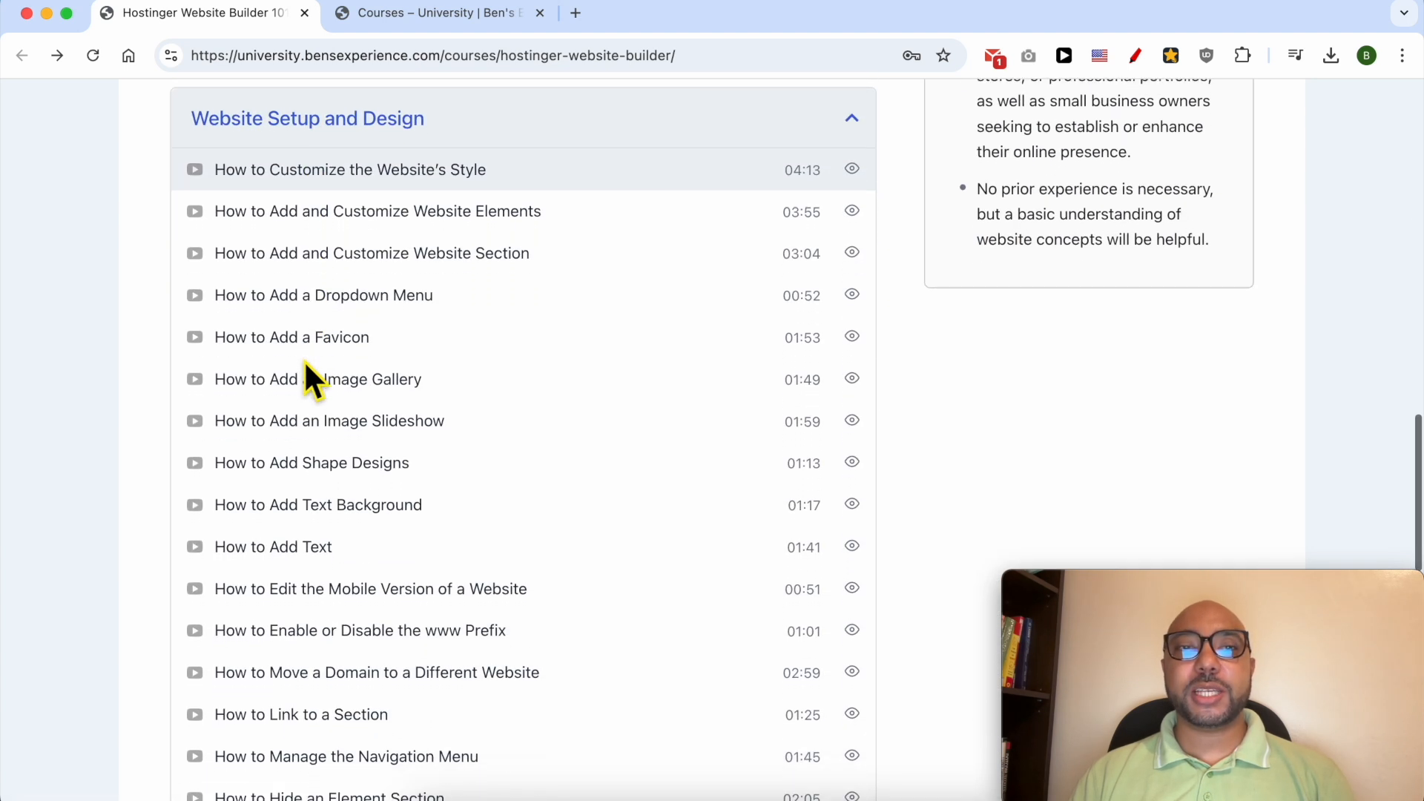
pyautogui.scroll(-3, 306, 363)
pyautogui.scroll(-11, 305, 363)
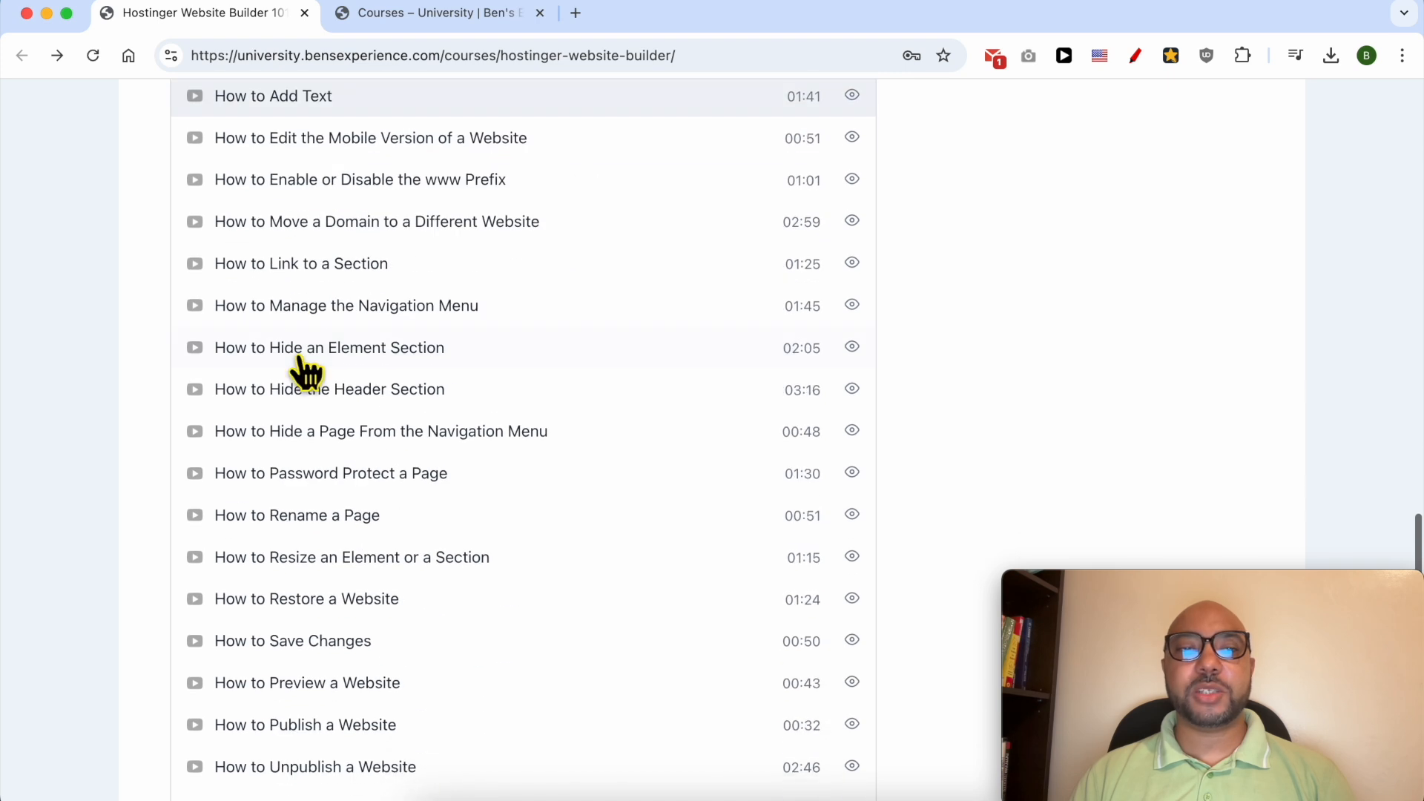
# Step: Browse the course lessons under Content Creation and Management, SEO and Performance Optimization, and E-commerce and Payments
pyautogui.click(341, 318)
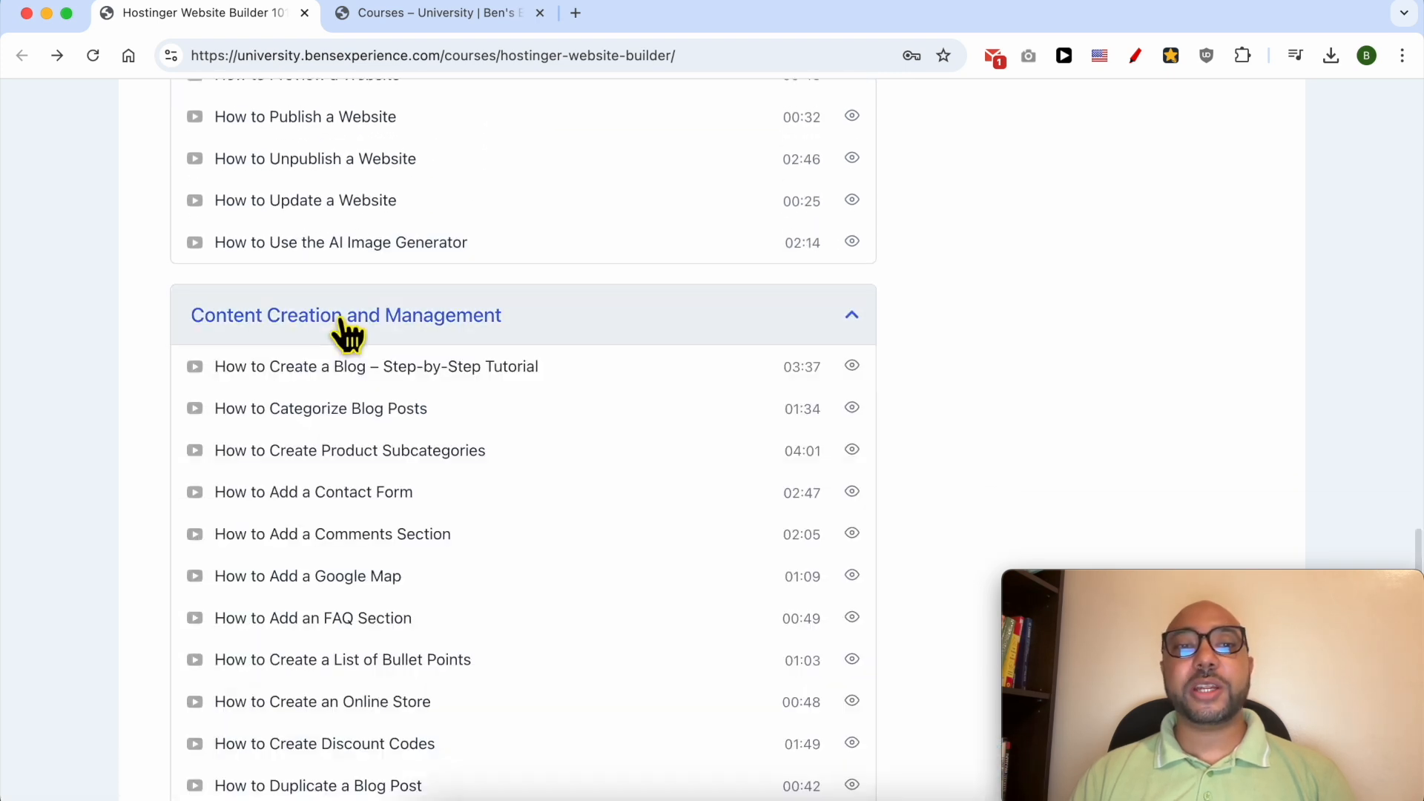
pyautogui.scroll(-3, 342, 320)
pyautogui.scroll(-10, 349, 334)
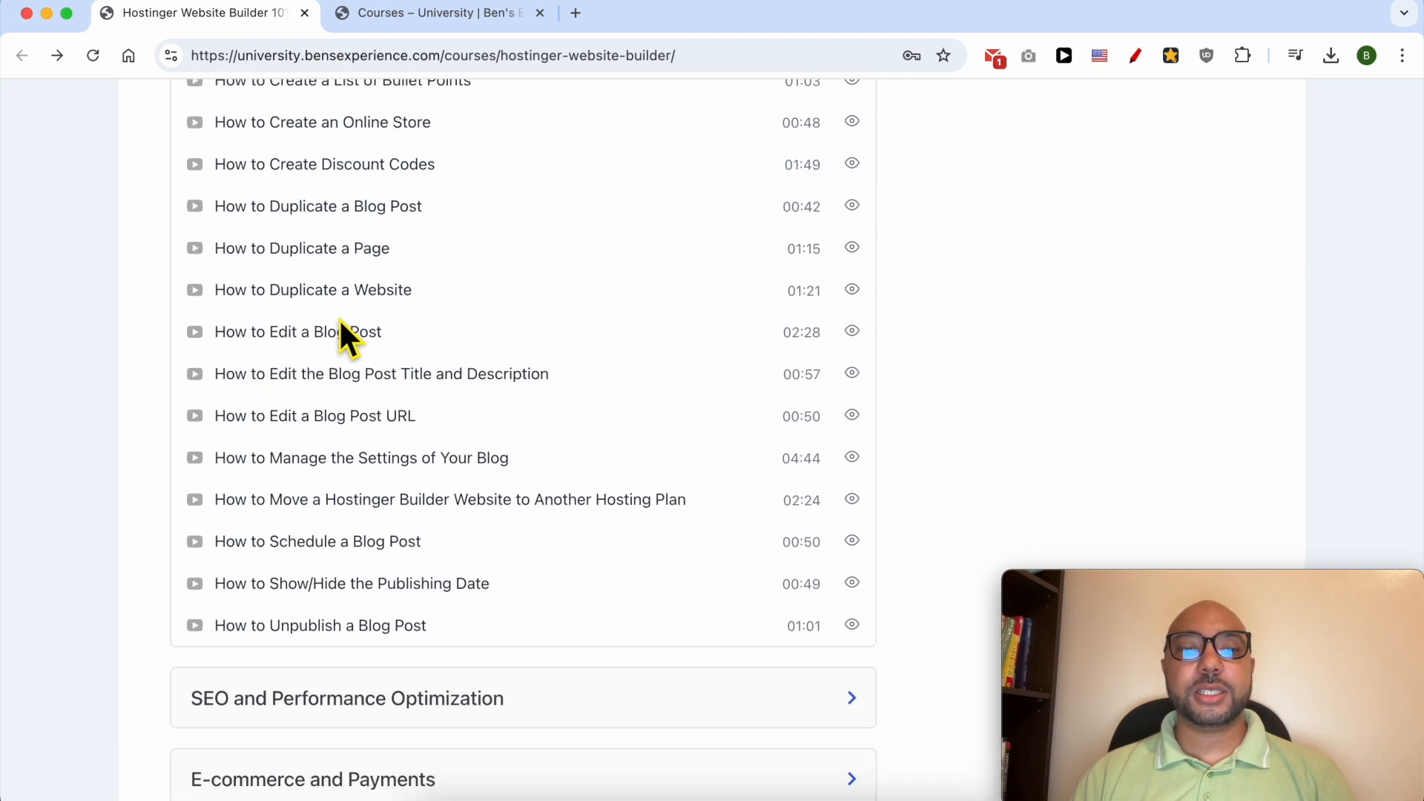
pyautogui.click(344, 407)
pyautogui.scroll(-3, 346, 412)
pyautogui.scroll(-1, 346, 415)
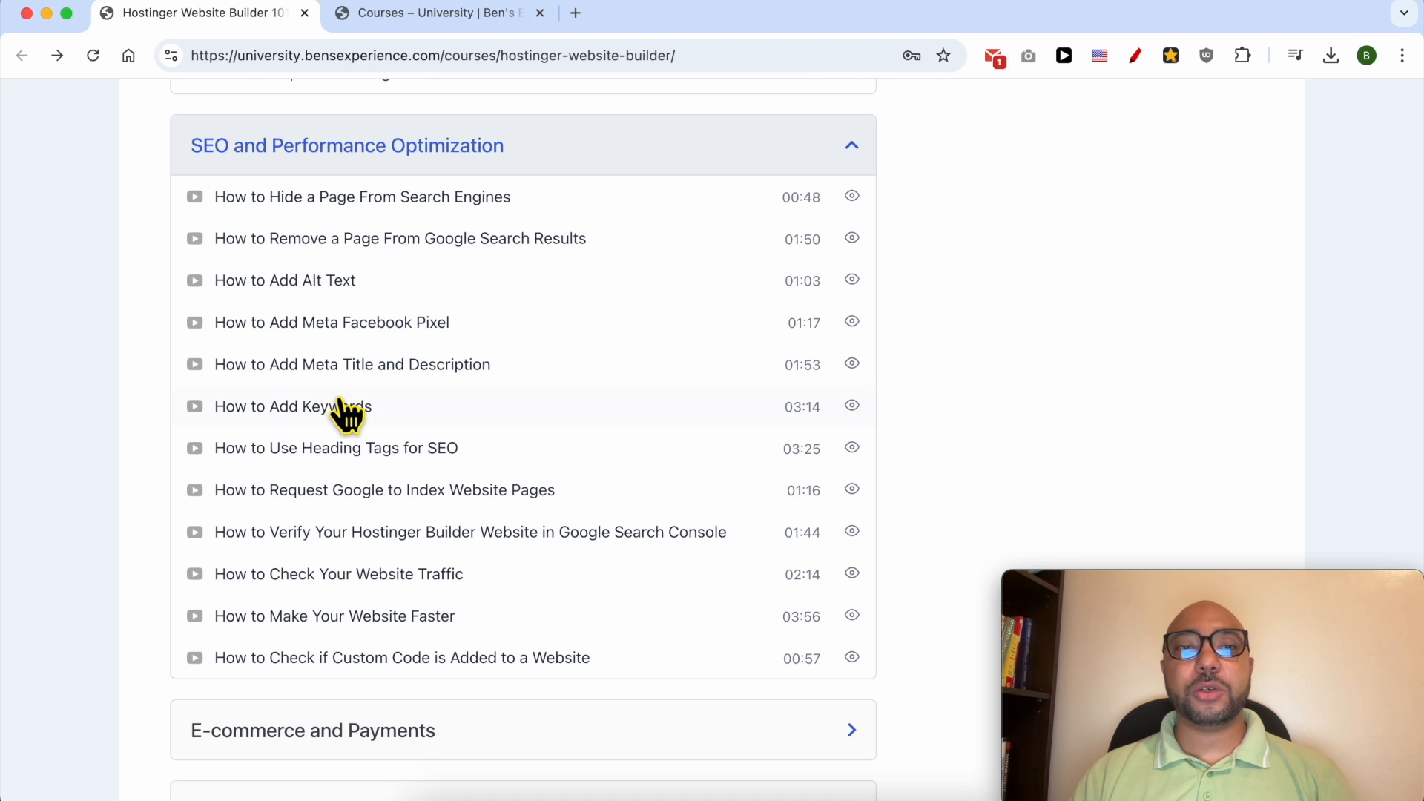
pyautogui.scroll(-4, 344, 445)
pyautogui.click(331, 519)
pyautogui.scroll(-1, 371, 512)
pyautogui.scroll(-8, 391, 490)
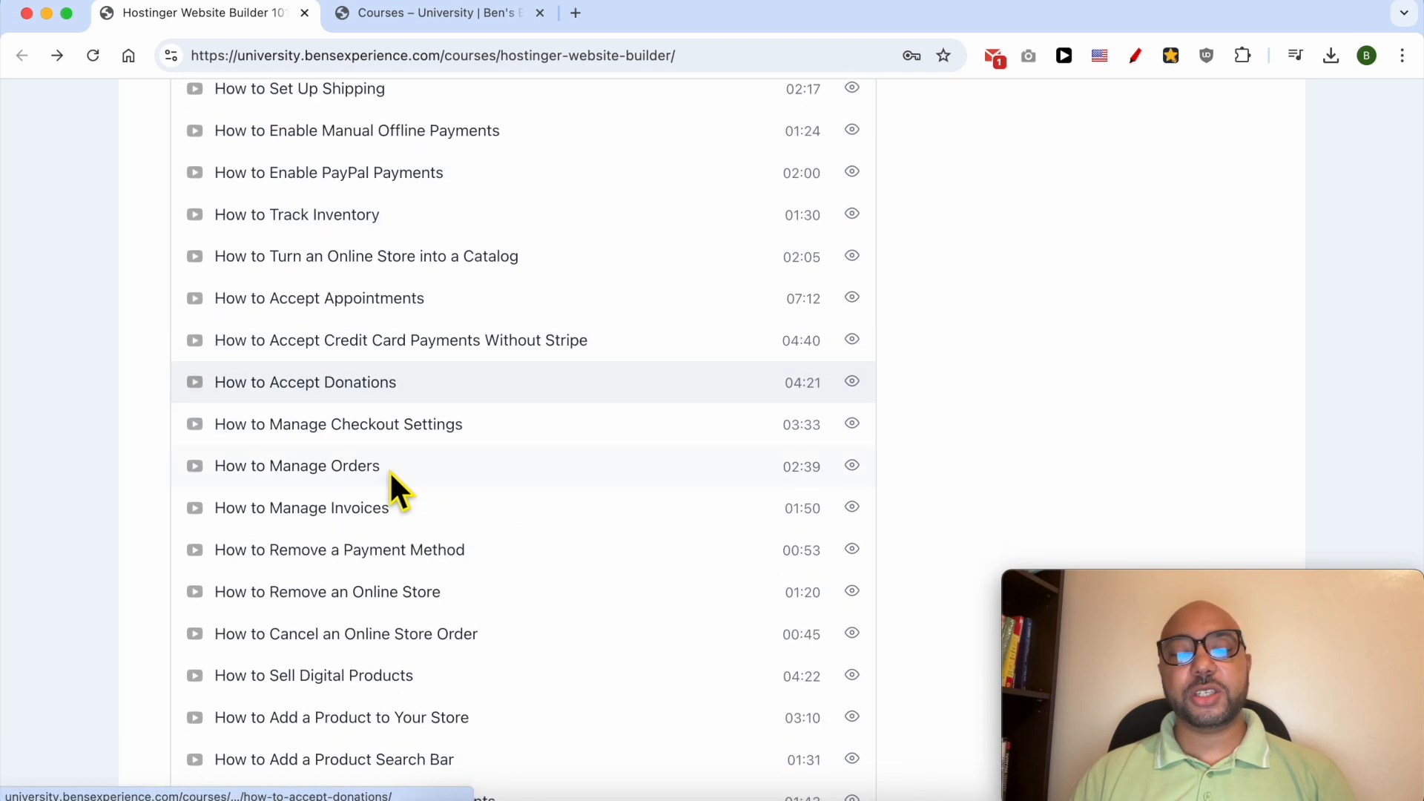
# Step: Browse the course lessons under Integrations and Custom Code and under Long Tutorials
pyautogui.scroll(-6, 393, 482)
pyautogui.click(375, 550)
pyautogui.scroll(-4, 375, 553)
pyautogui.scroll(-3, 378, 267)
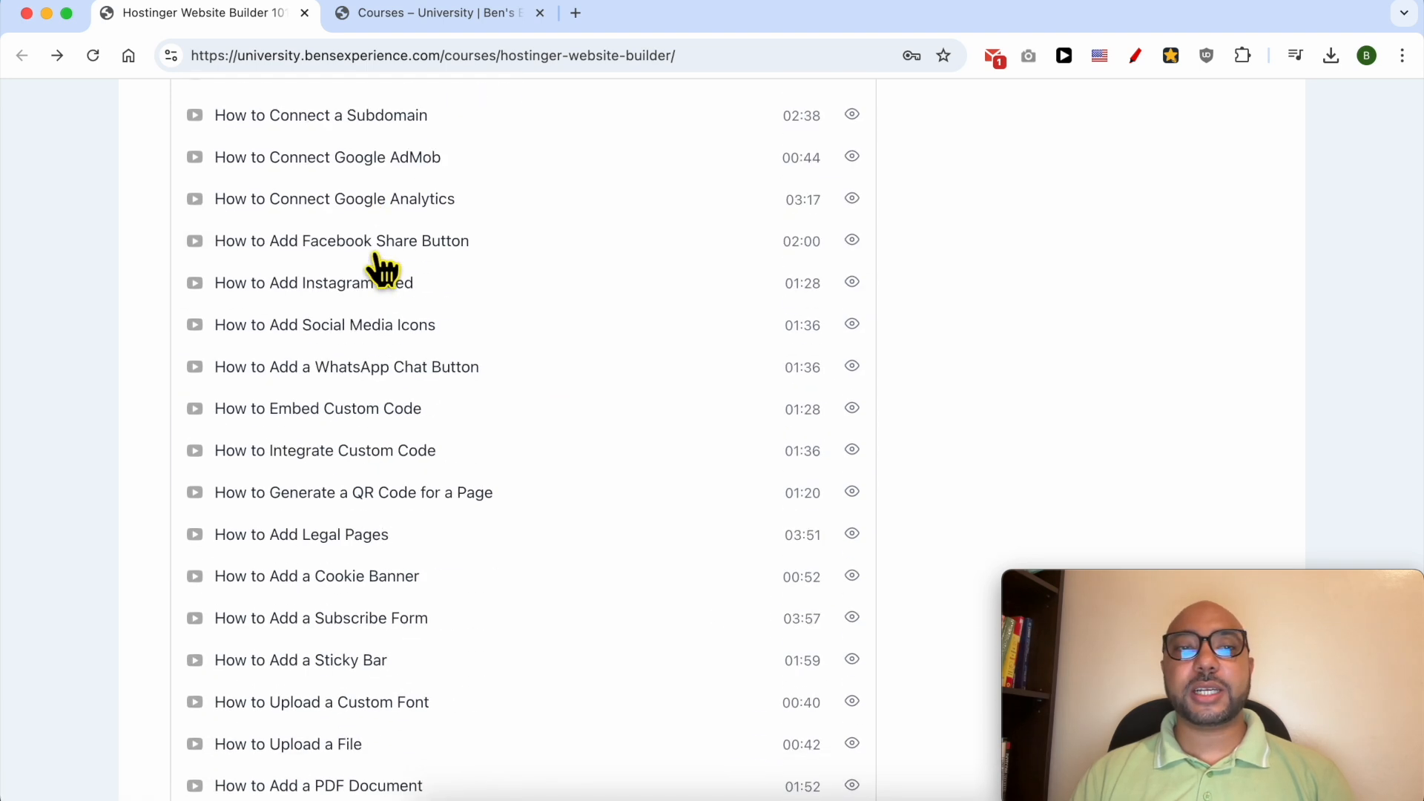
pyautogui.scroll(-3, 377, 256)
pyautogui.scroll(-6, 380, 268)
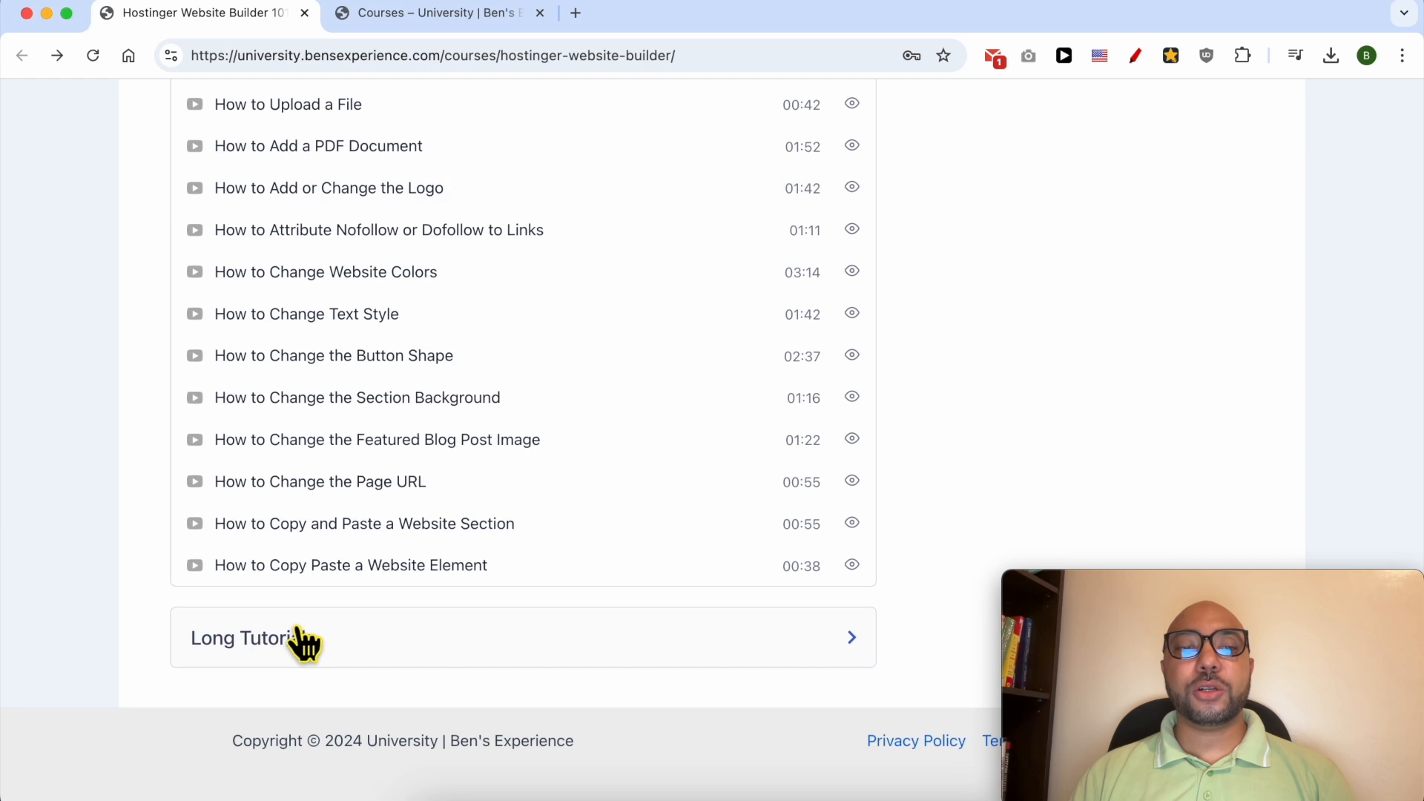
pyautogui.click(304, 639)
pyautogui.scroll(-4, 365, 537)
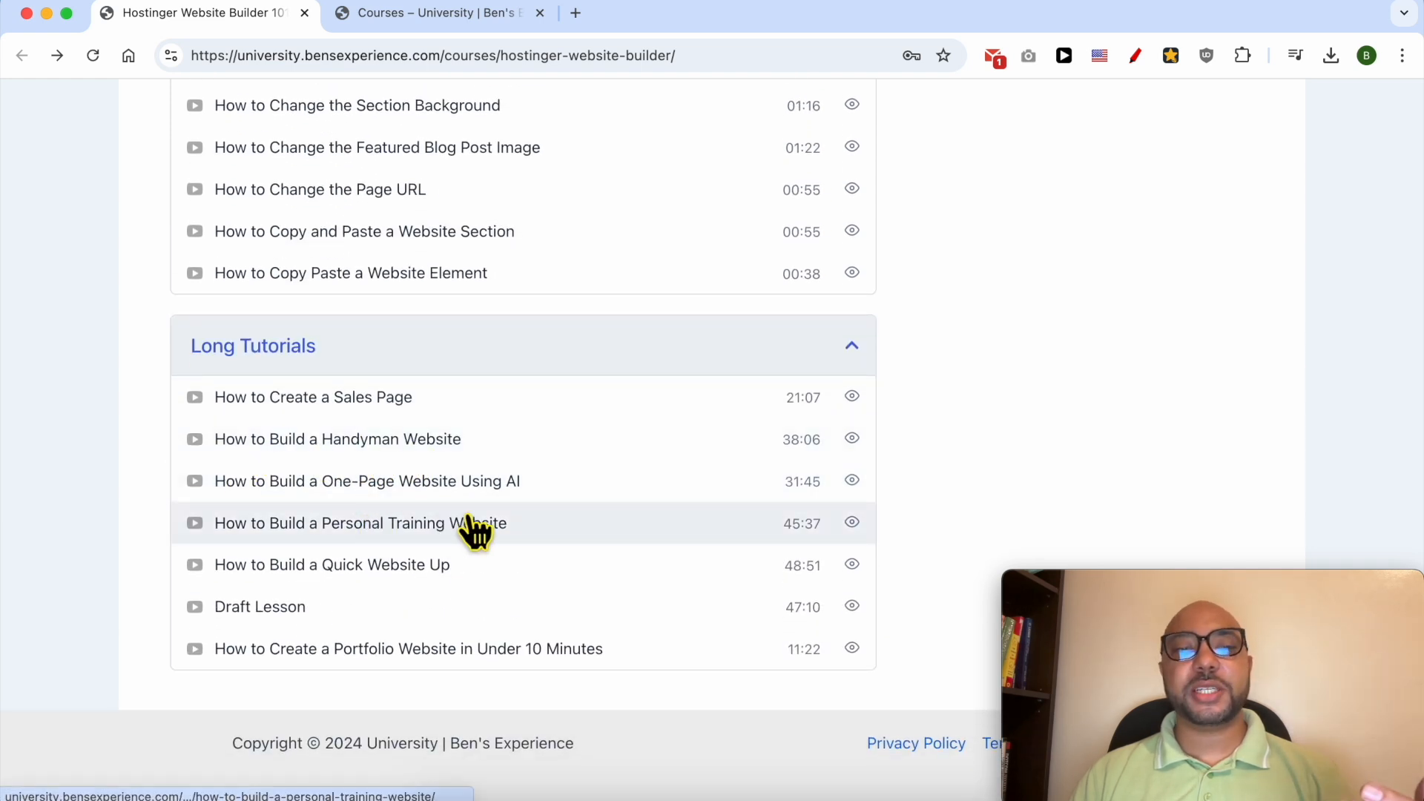
pyautogui.click(457, 666)
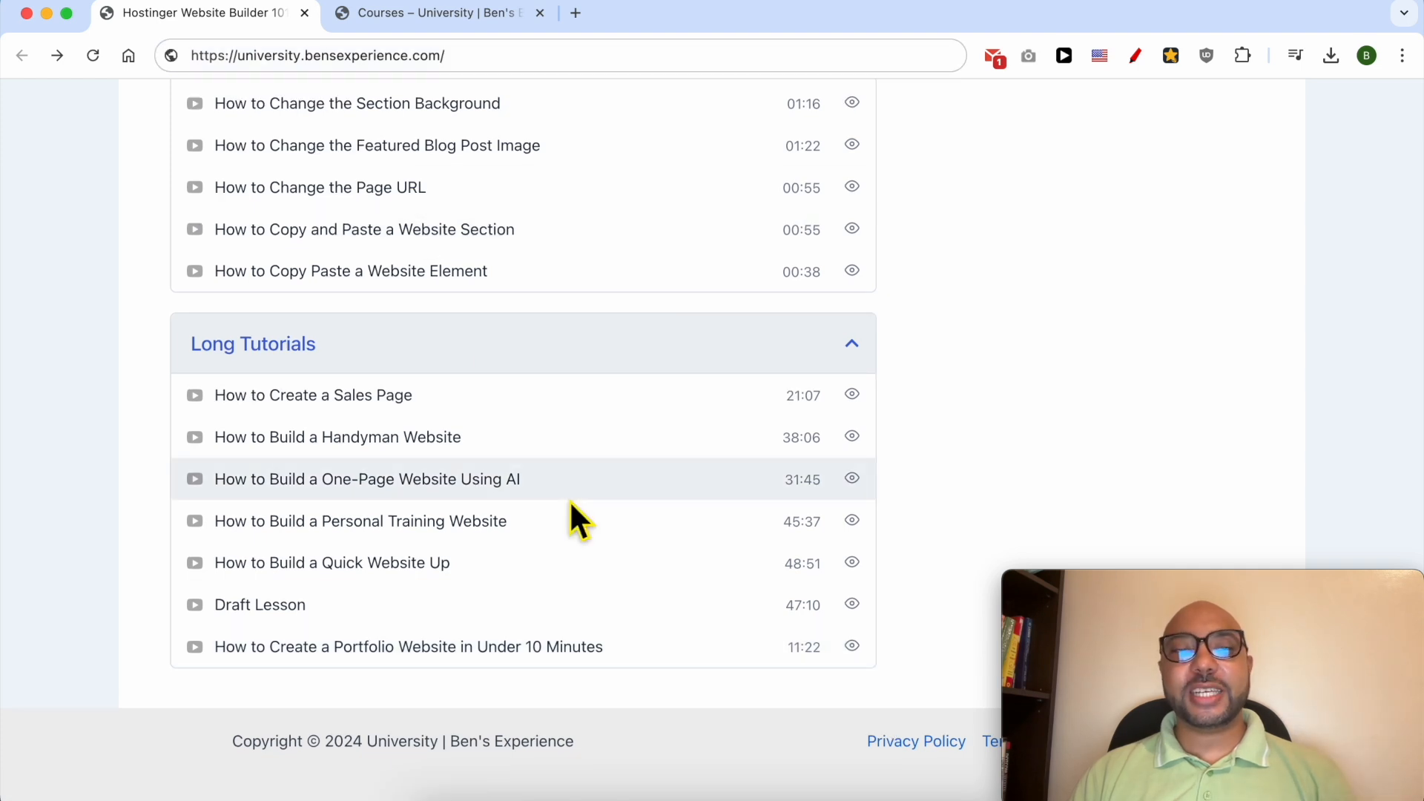
# Step: Switch to the university site's Courses page, browse the available courses, and highlight the site's web address
pyautogui.scroll(15, 571, 504)
pyautogui.scroll(5, 568, 512)
pyautogui.click(449, 17)
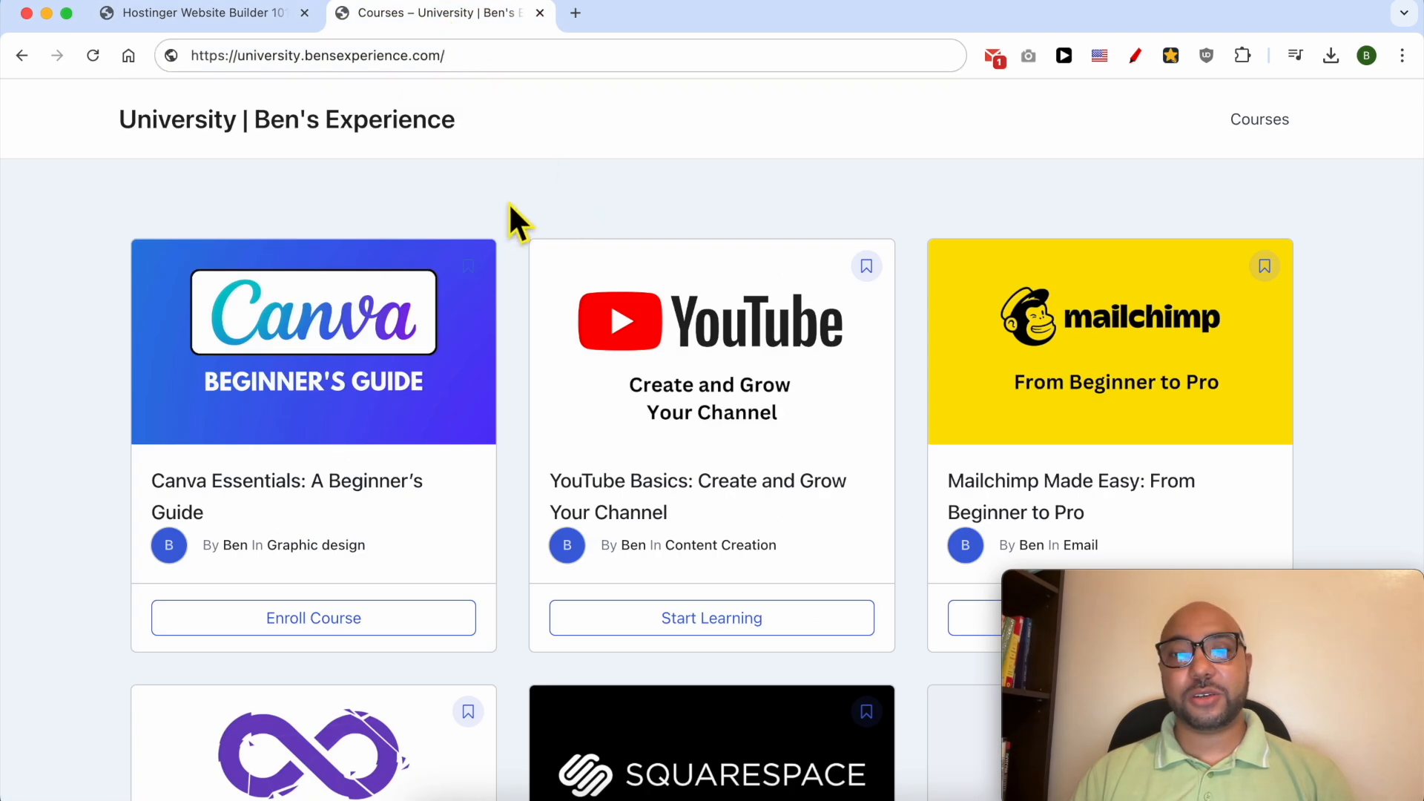
pyautogui.scroll(-15, 511, 215)
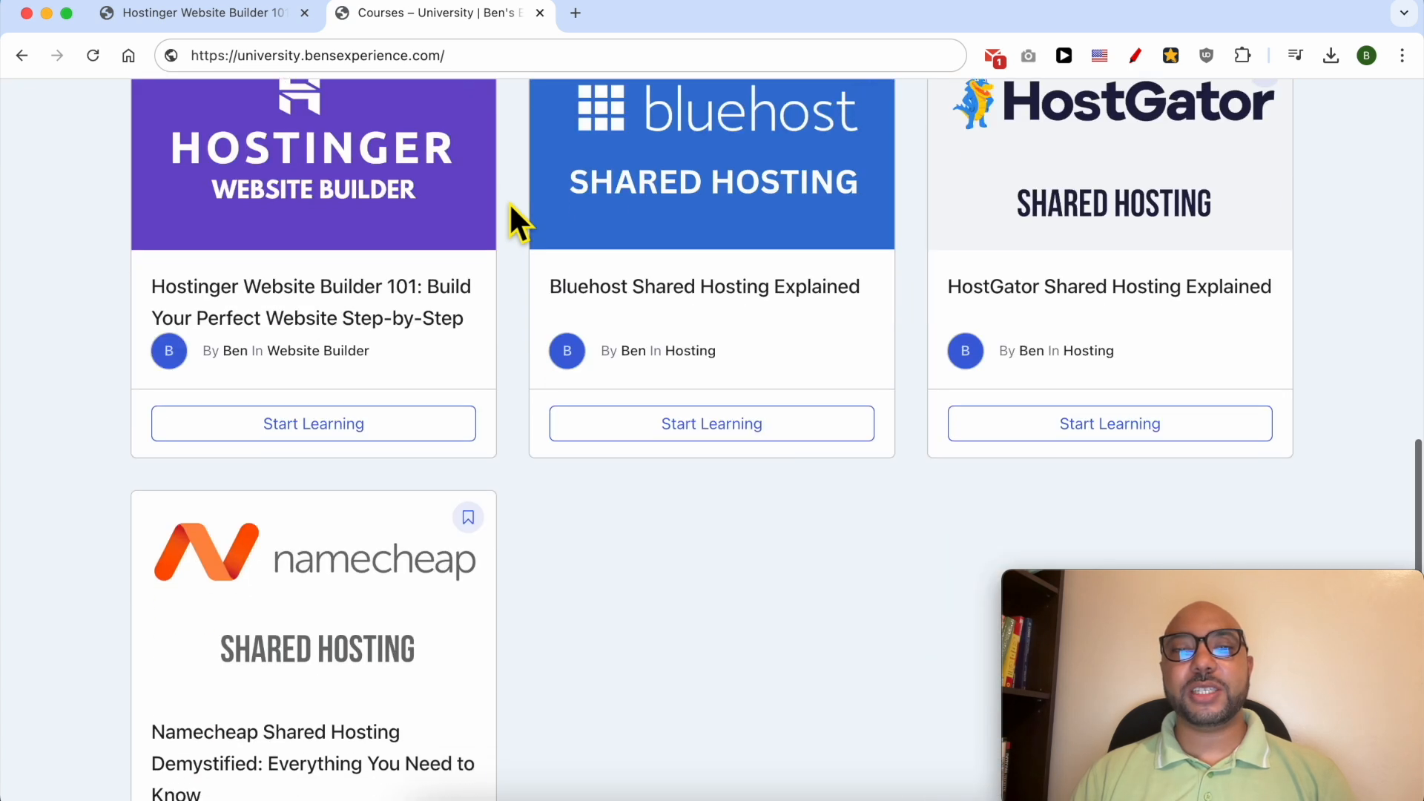
pyautogui.scroll(-5, 511, 206)
pyautogui.moveTo(237, 56); pyautogui.dragTo(407, 63)
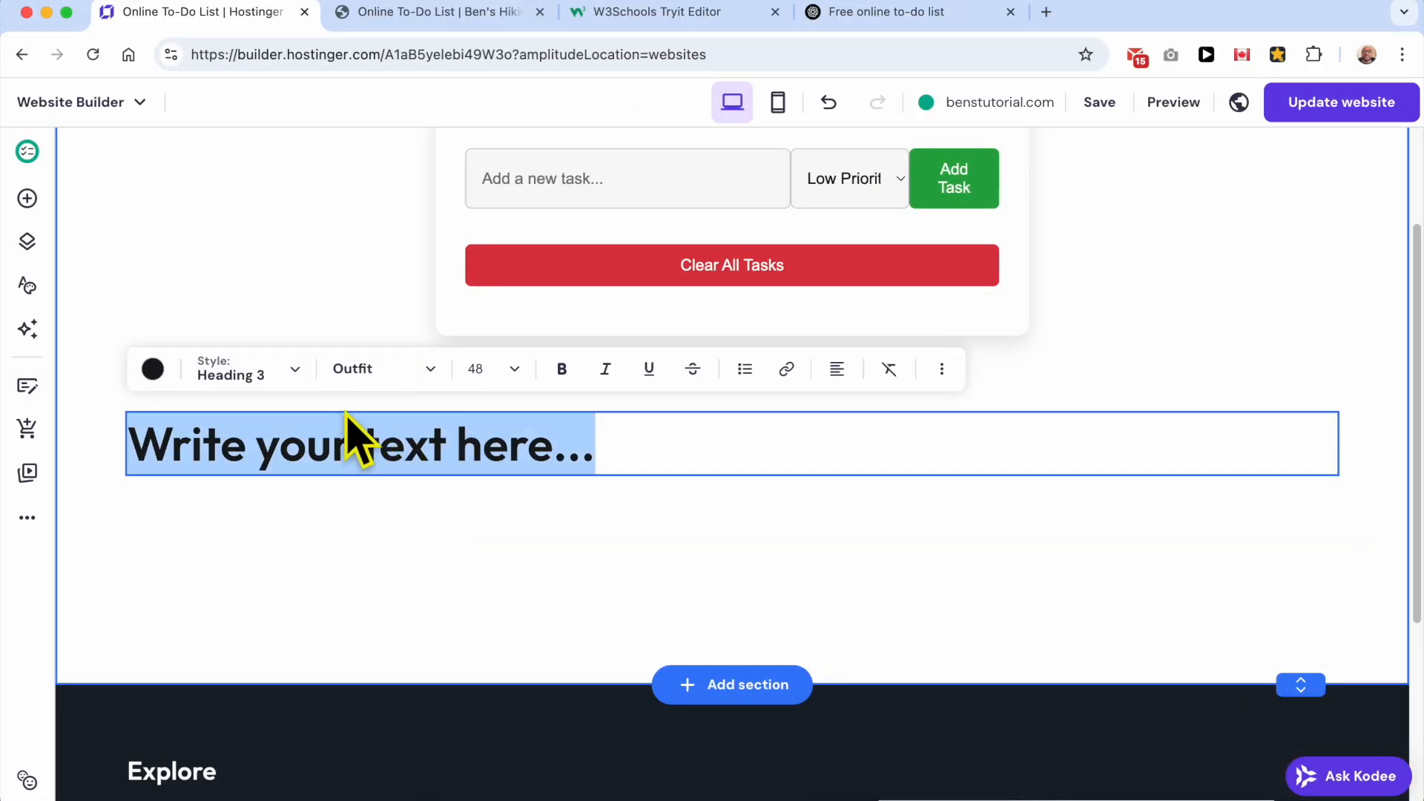
# Step: Paste the ChatGPT-written article into the empty text element below the to-do list, check its headings, and leave text editing
pyautogui.hotkey('ctrl', 'v')
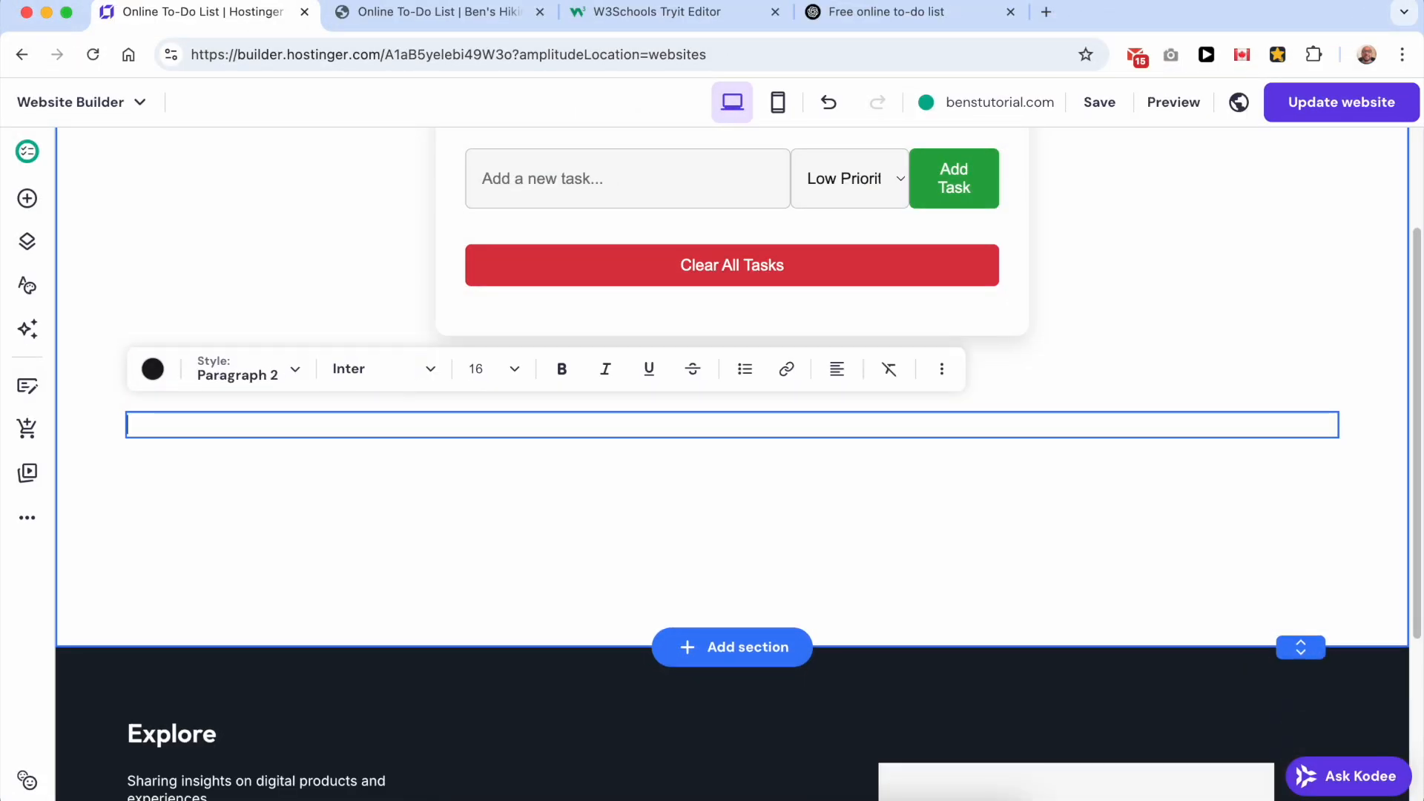
pyautogui.scroll(10, 591, 489)
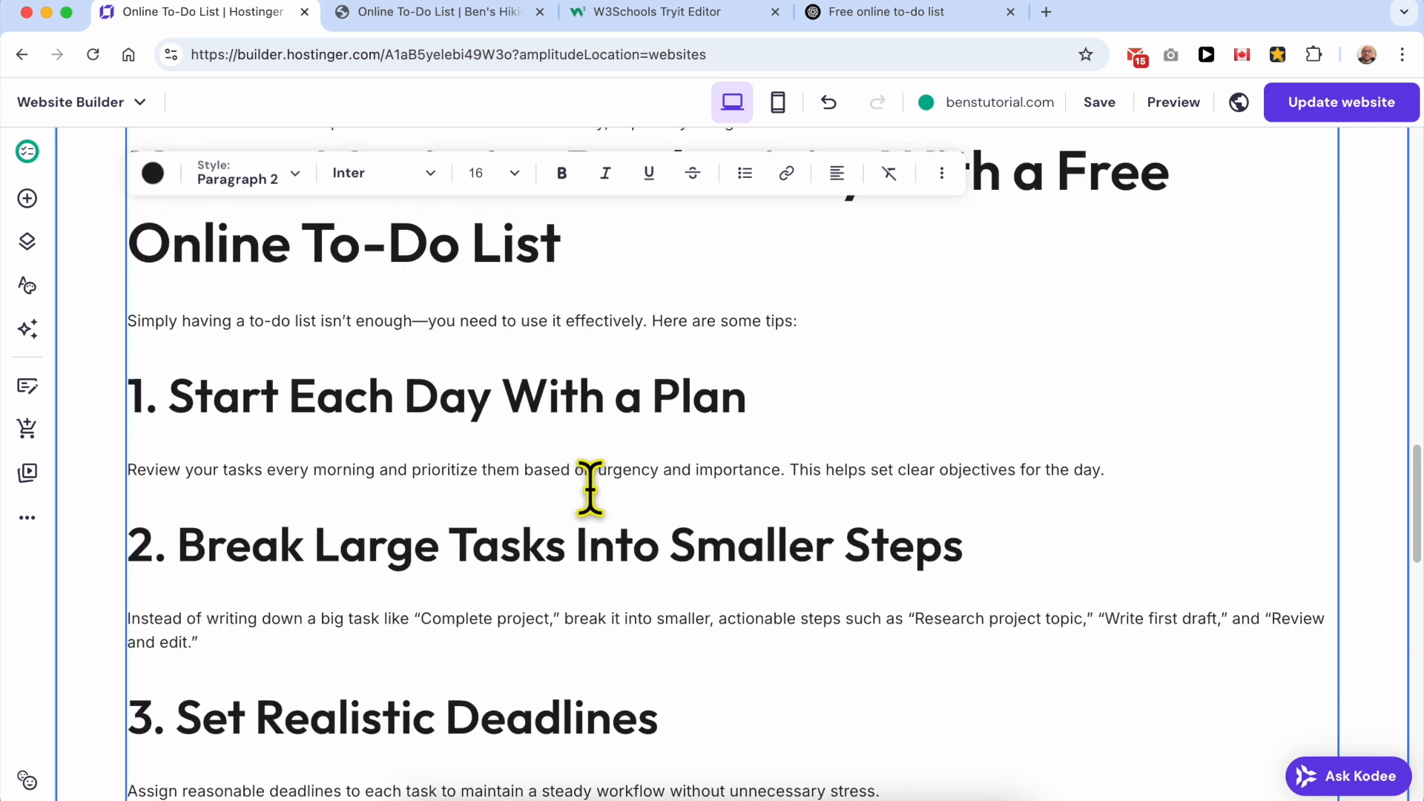
pyautogui.scroll(10, 550, 493)
pyautogui.scroll(15, 446, 461)
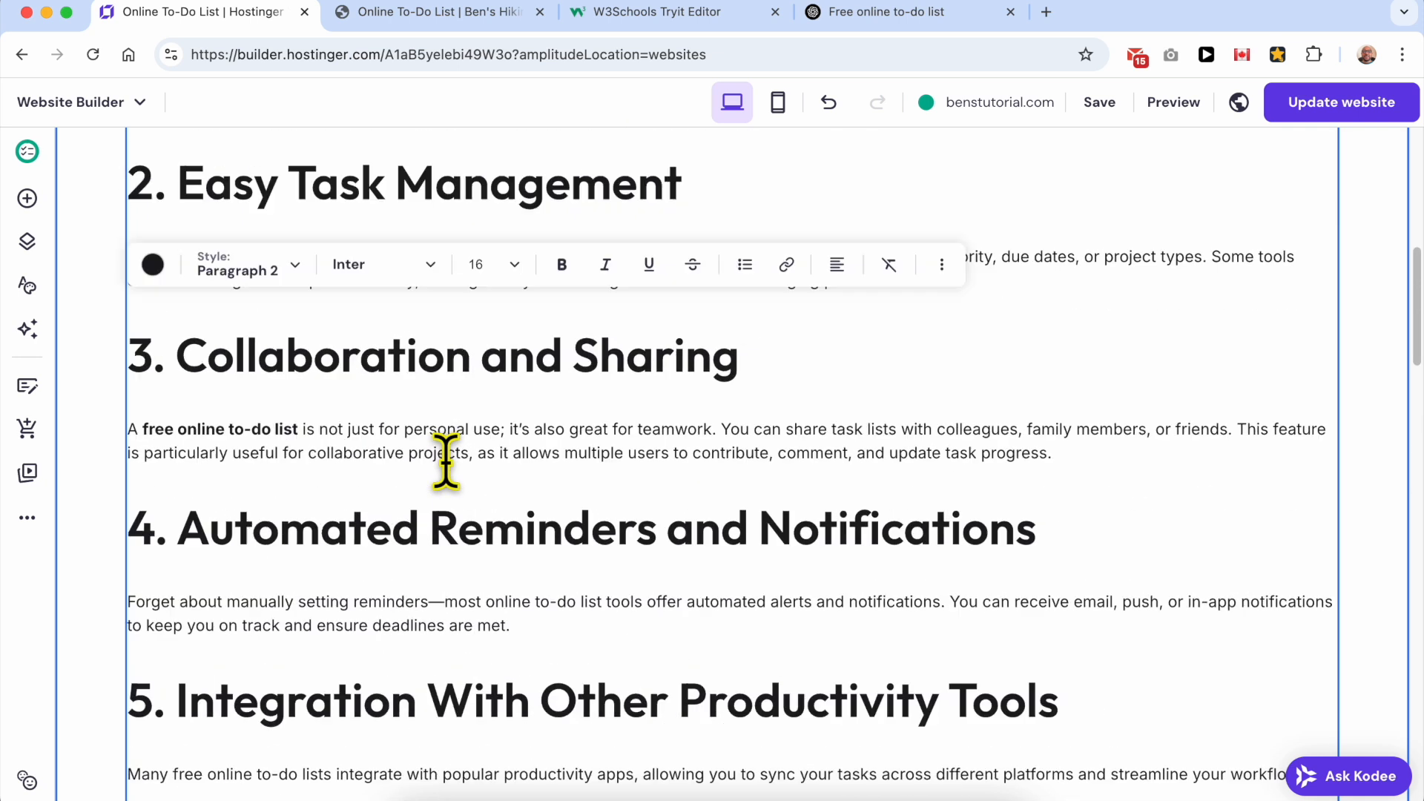
pyautogui.click(173, 411)
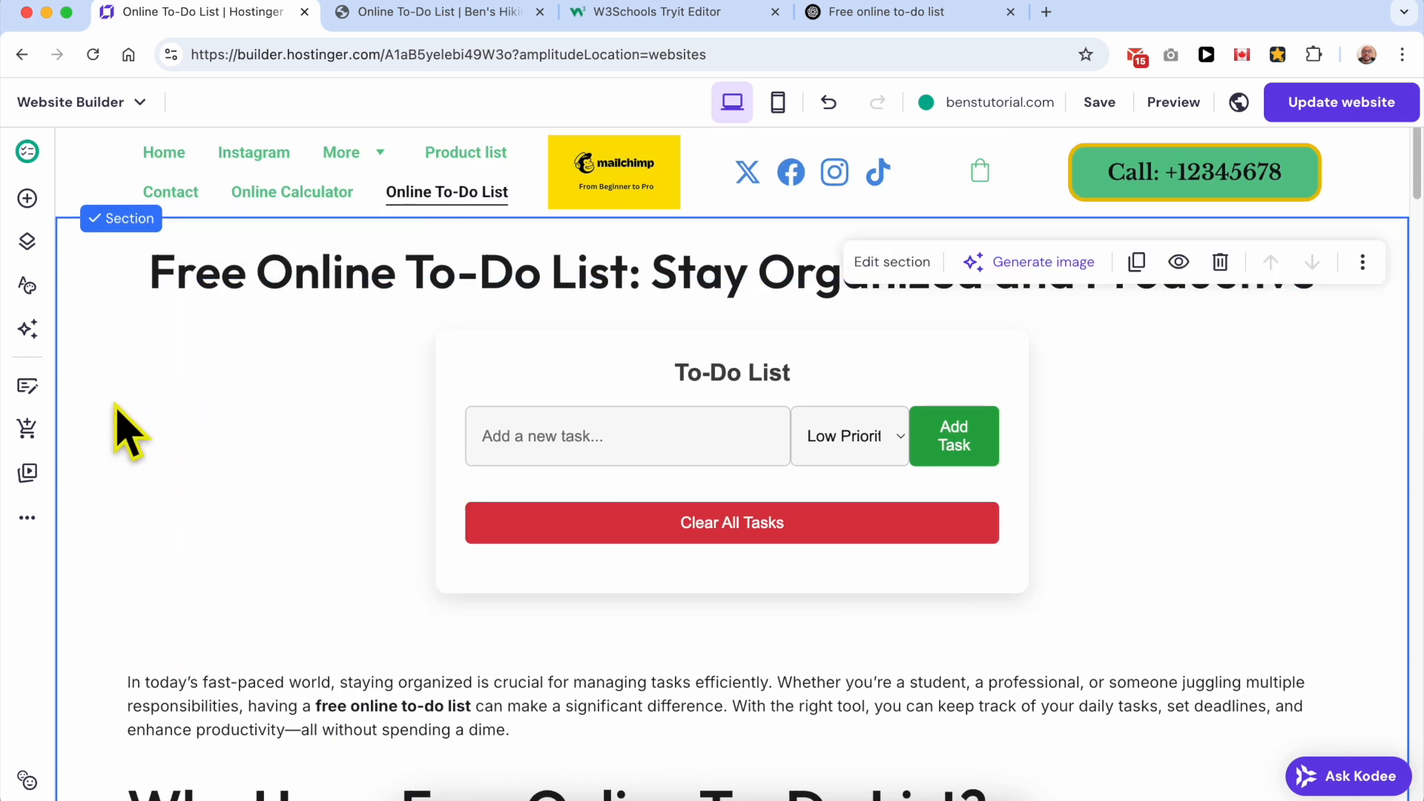
# Step: Publish the website changes, dismiss the publishing confirmation, and look over the article text on the Online To-Do List page
pyautogui.click(1324, 108)
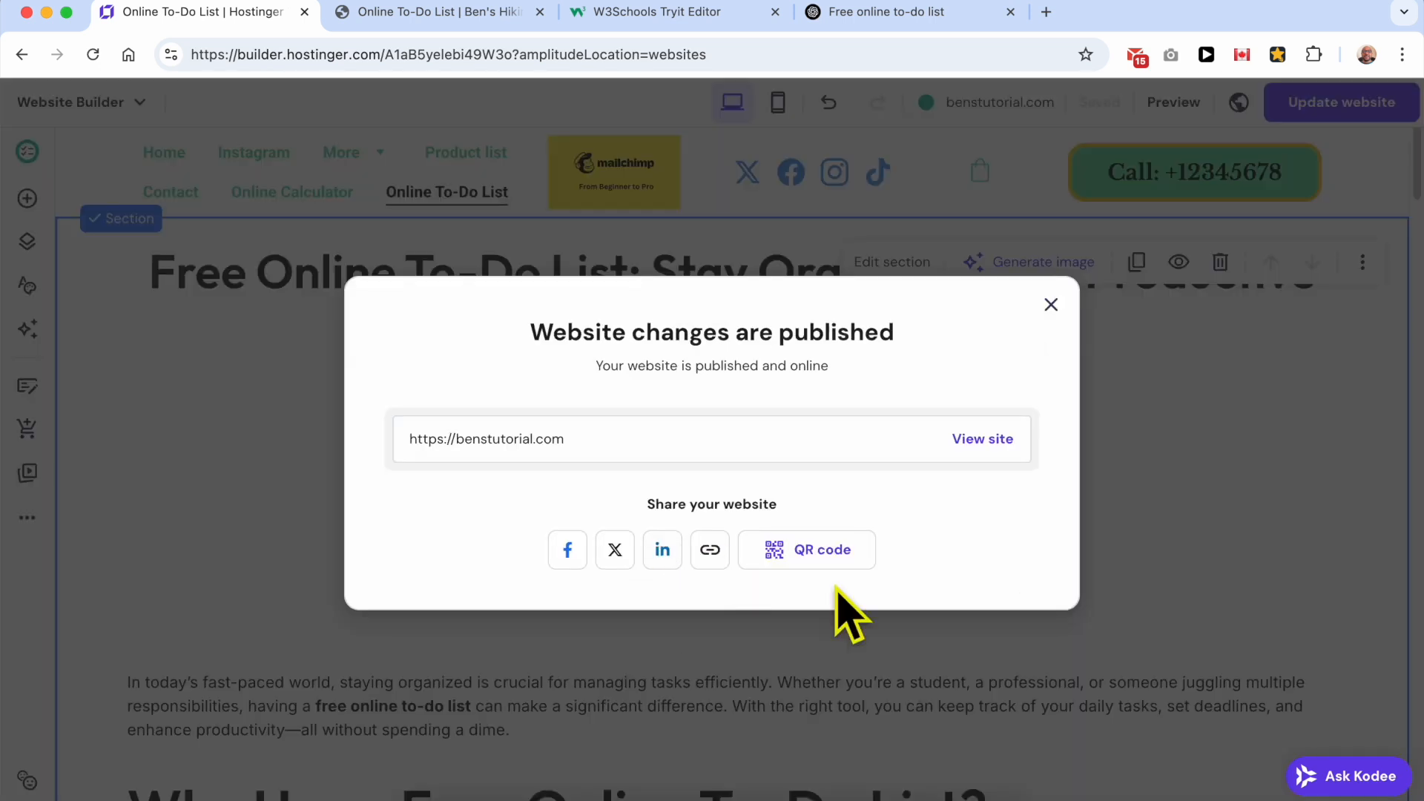
pyautogui.click(1052, 305)
pyautogui.scroll(-1, 764, 592)
pyautogui.scroll(-8, 764, 591)
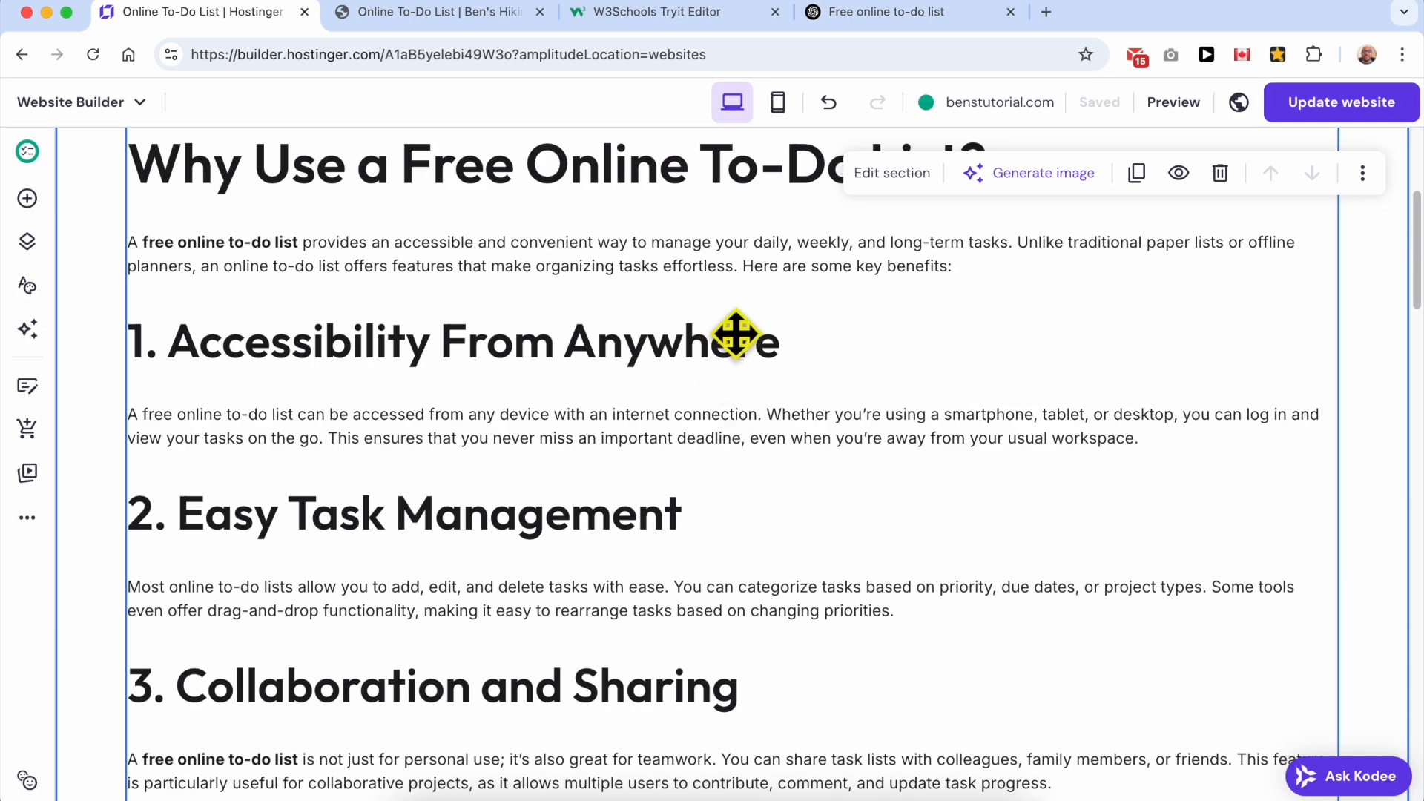
pyautogui.scroll(9, 731, 350)
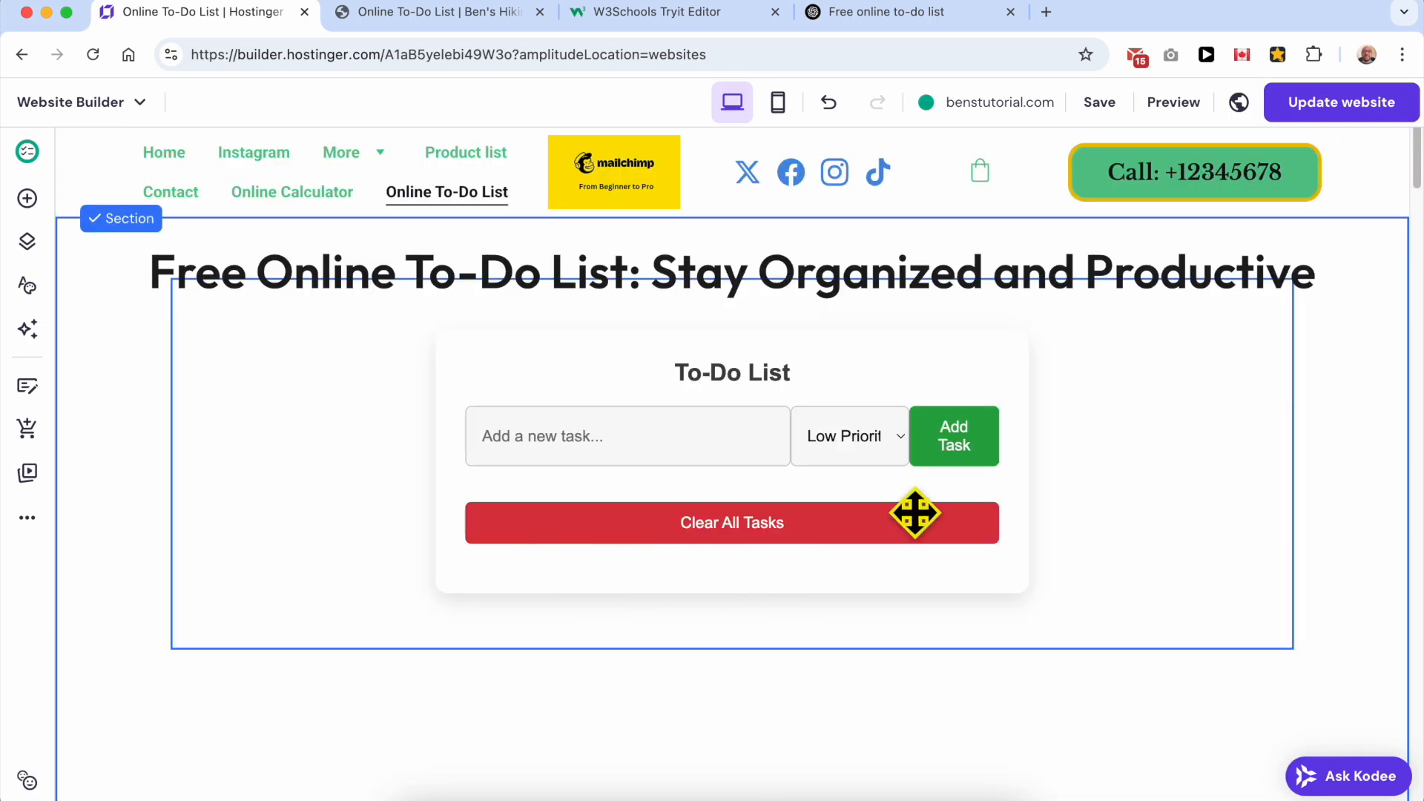
# Step: Publish the website again, view the live site, and go to its Online To-Do List page
pyautogui.click(1337, 107)
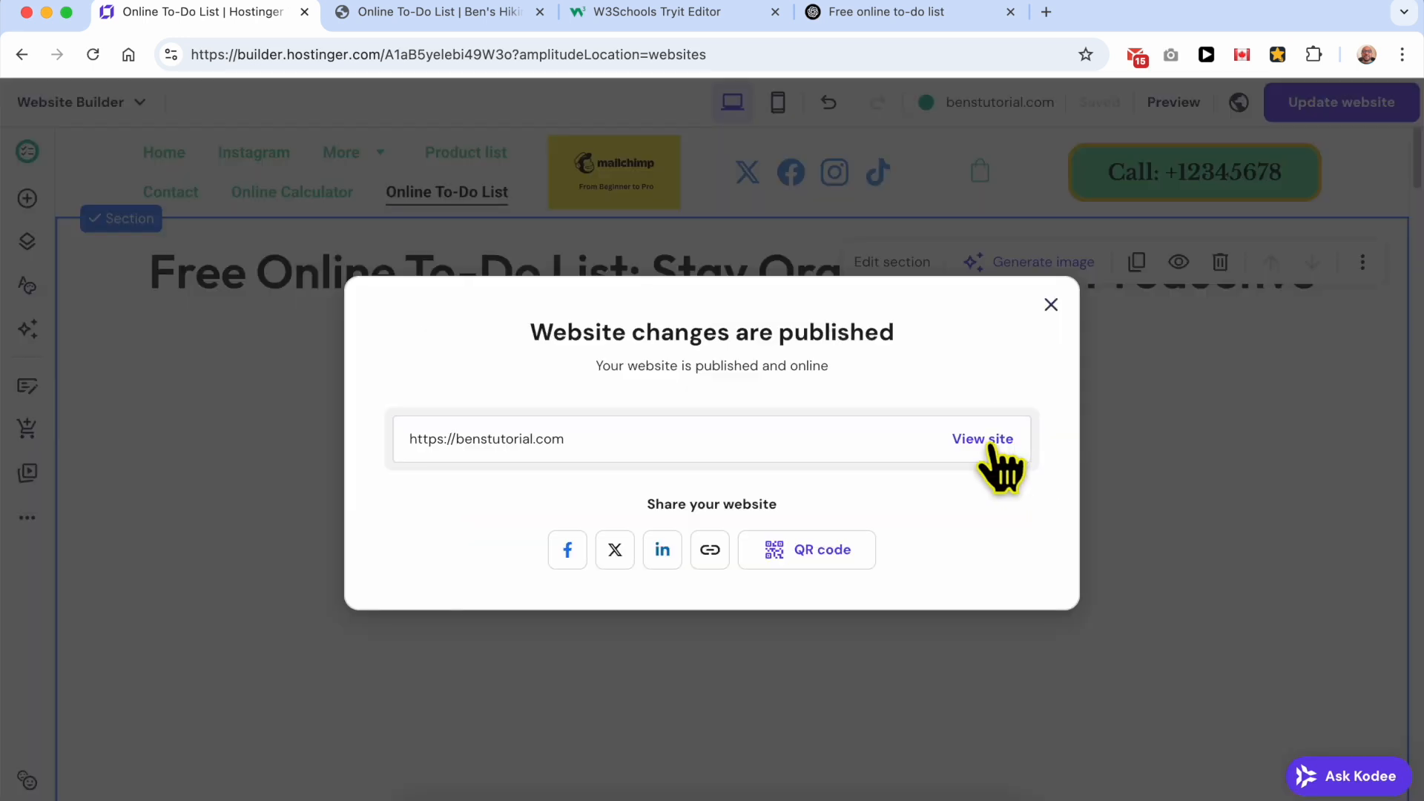
pyautogui.click(987, 439)
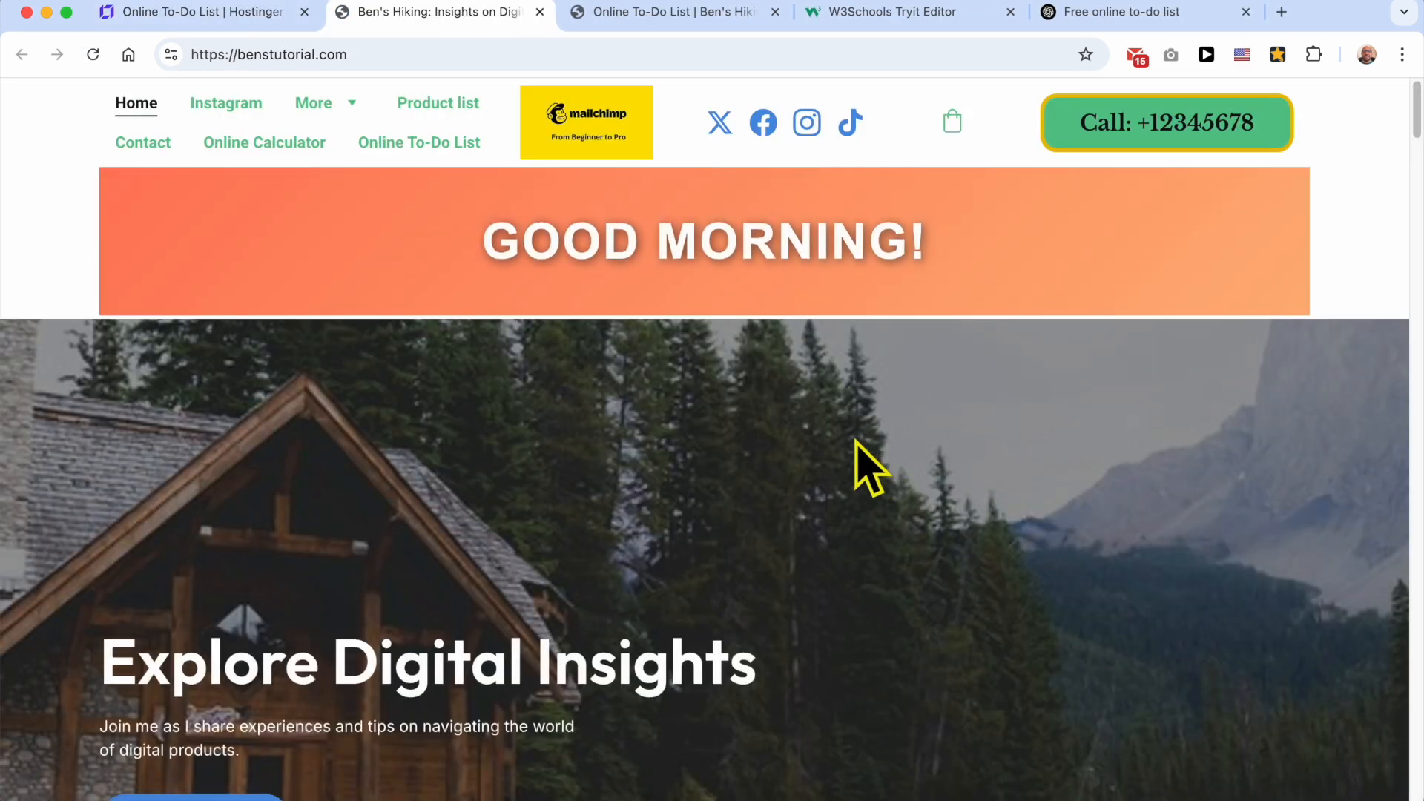
pyautogui.click(449, 145)
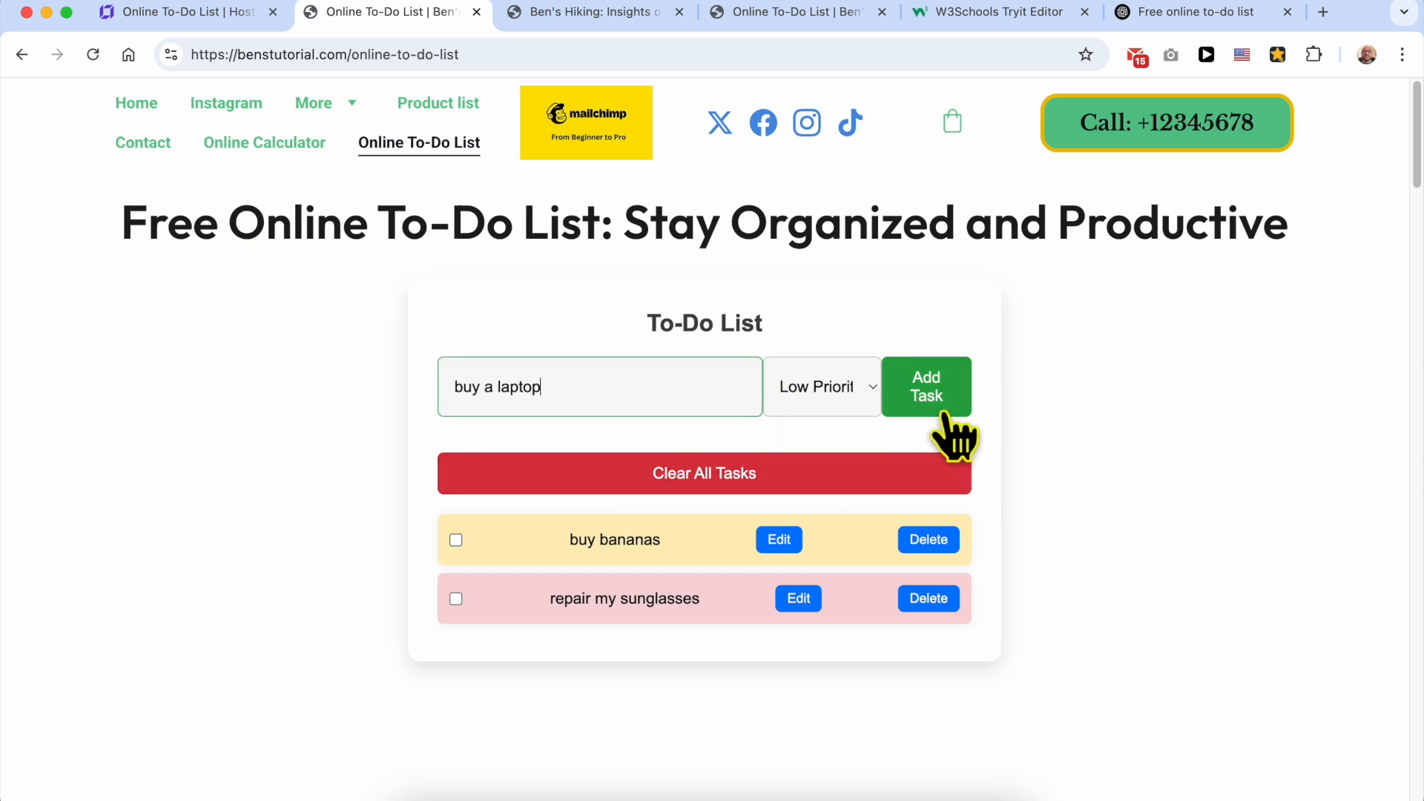
# Step: Add the low-priority task "buy a laptop" to the live to-do list and review the page around the list
pyautogui.click(926, 390)
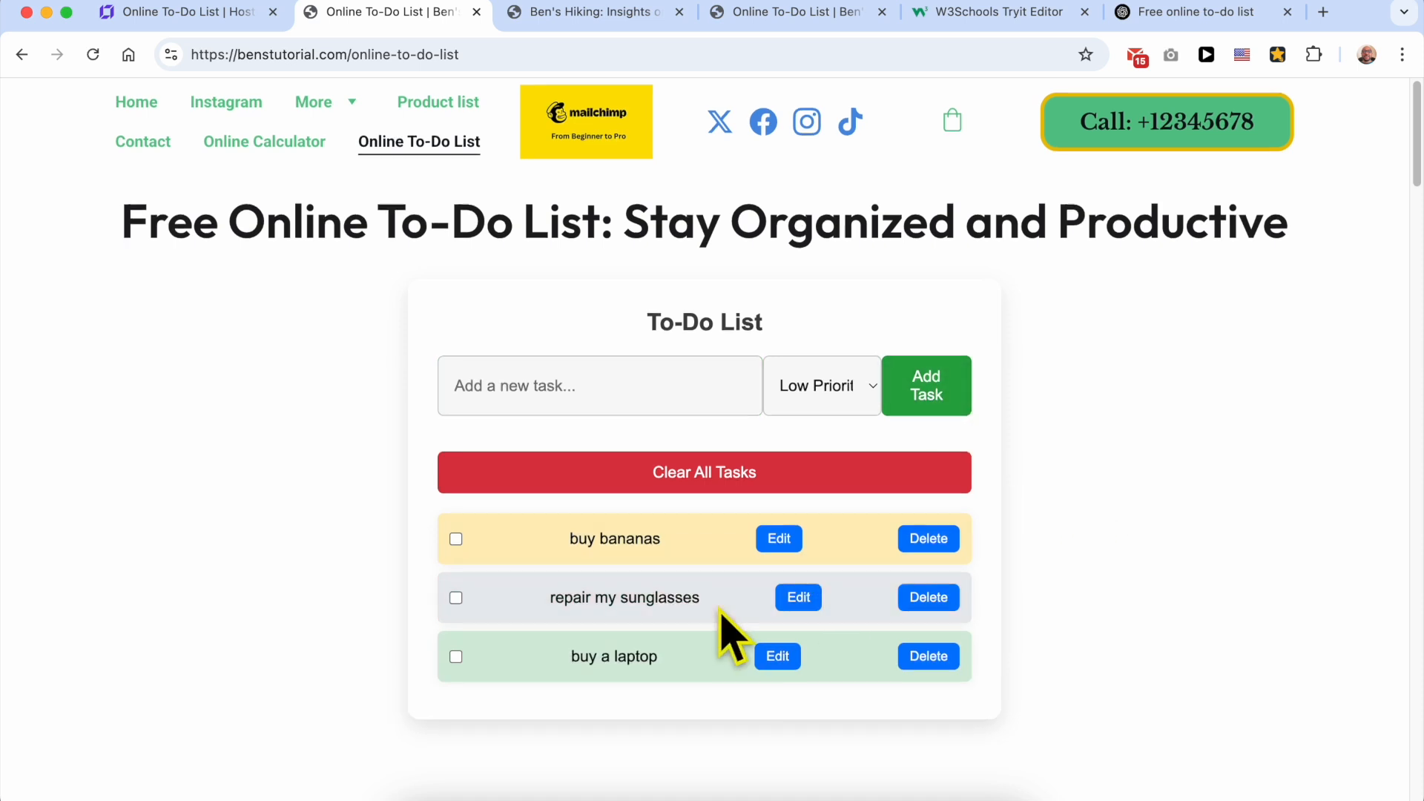
pyautogui.scroll(-10, 725, 626)
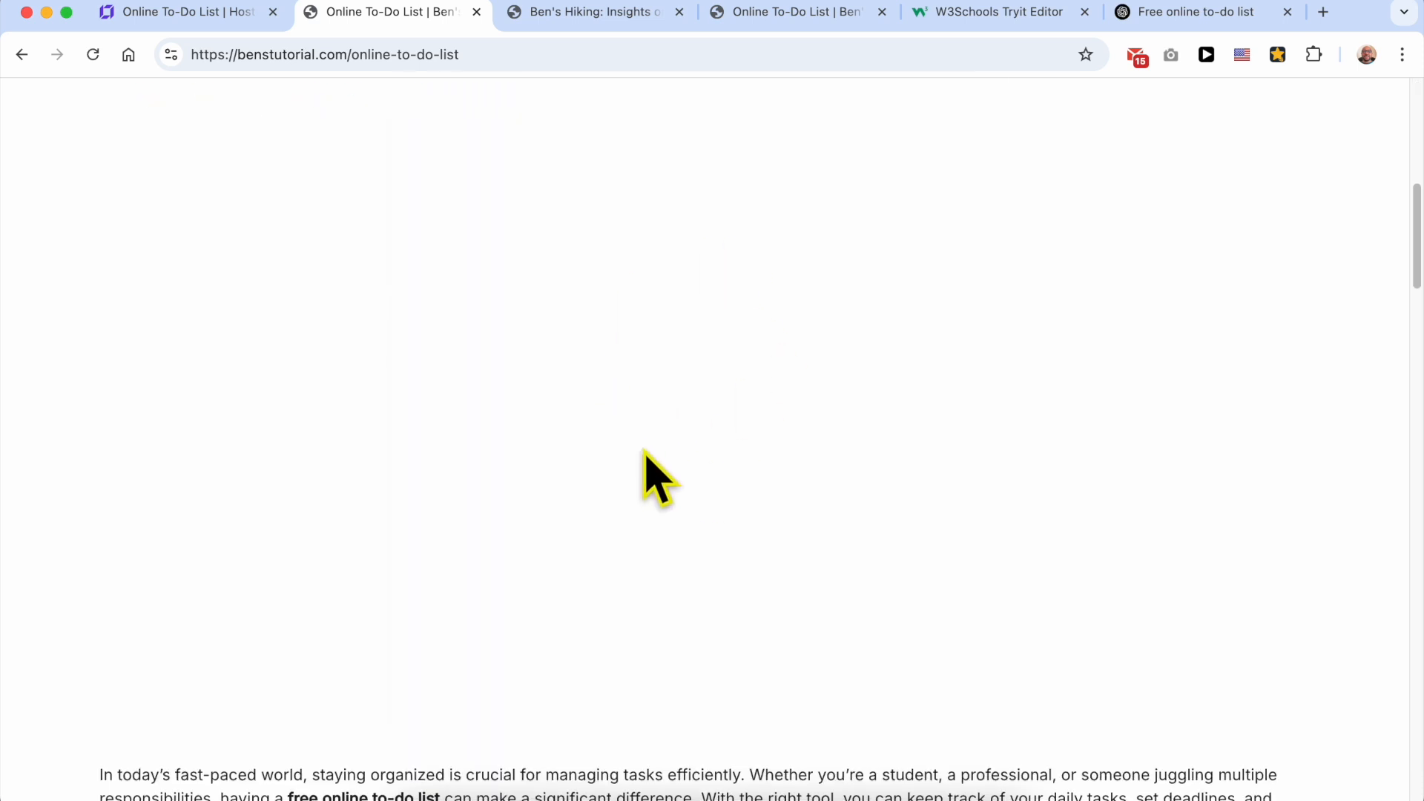
pyautogui.scroll(5, 645, 477)
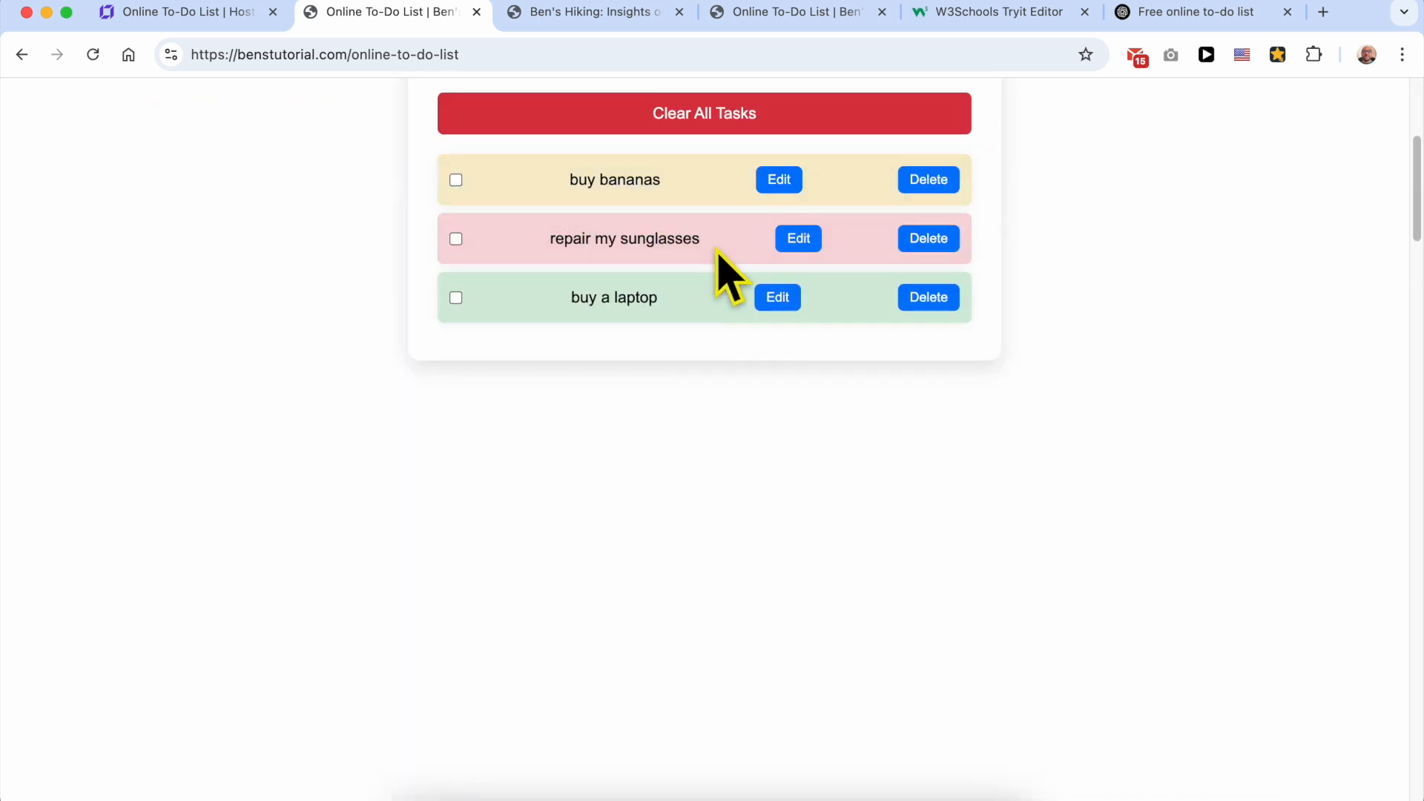
pyautogui.scroll(-5, 771, 504)
pyautogui.scroll(10, 1098, 342)
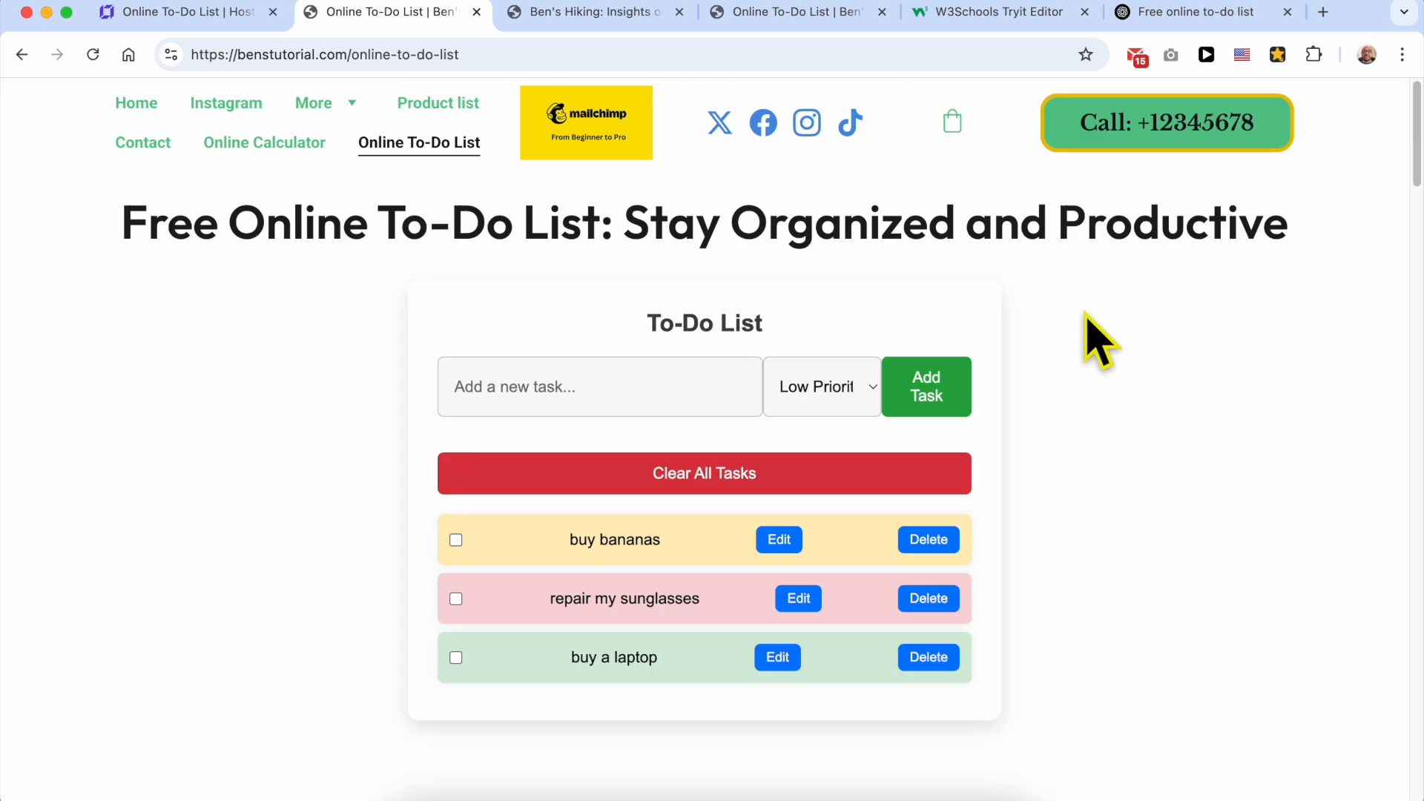